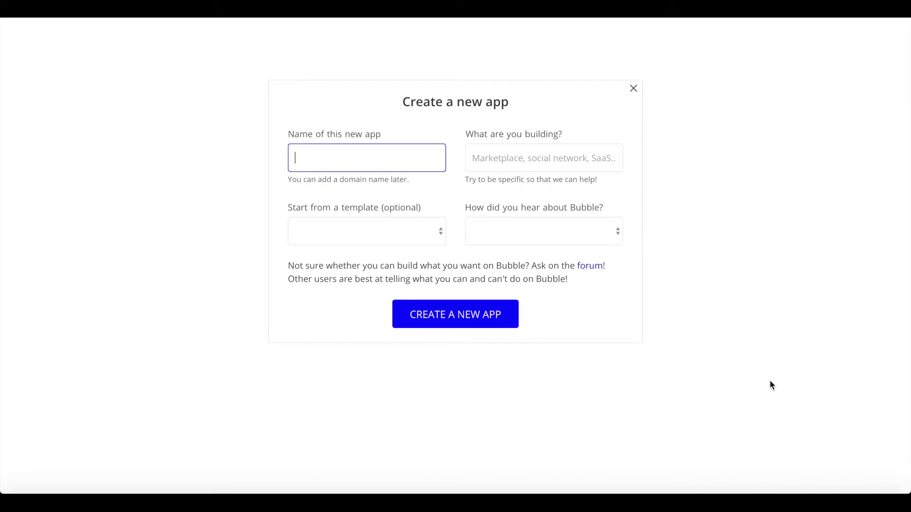
Create the Bubble app 'blogappnocodehq' from a blank page with the setup assistant closed
text(blogappnocodehq)
click(456, 311)
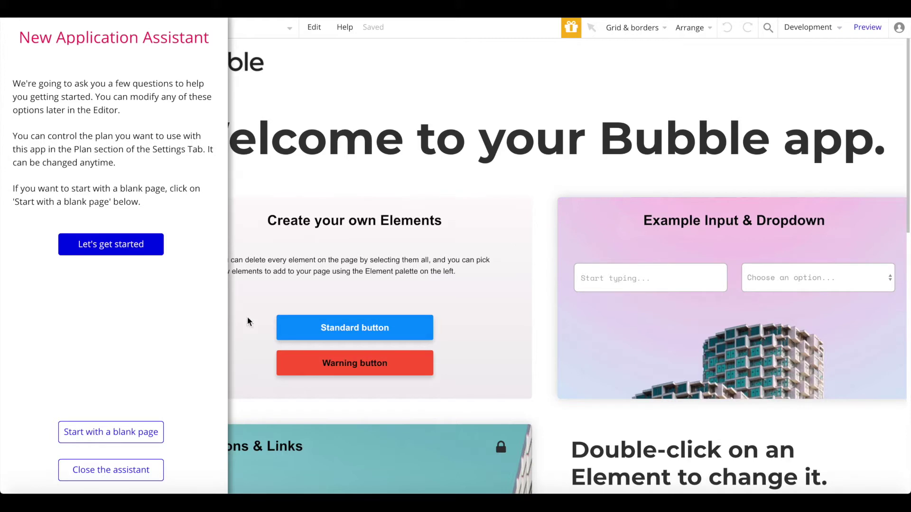
click(110, 436)
click(91, 470)
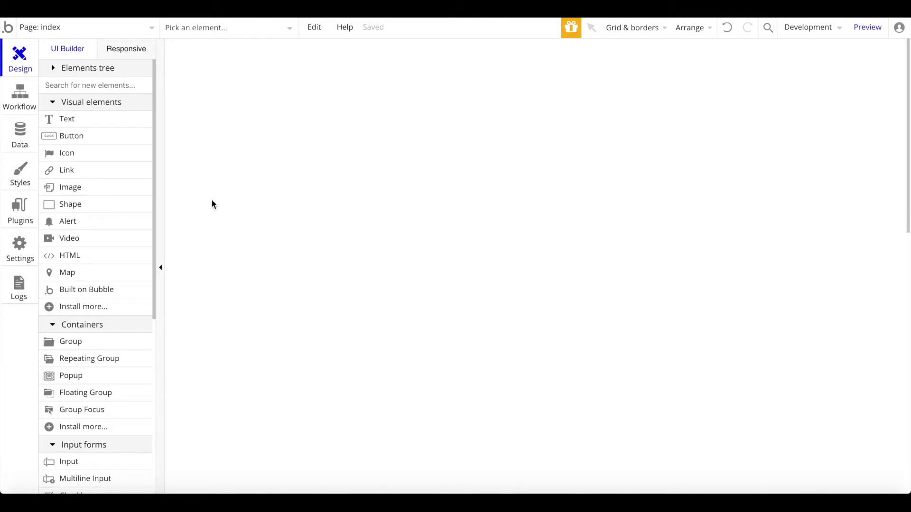
click(16, 108)
Create a new Bubble data type named 'blog'
click(15, 136)
click(192, 187)
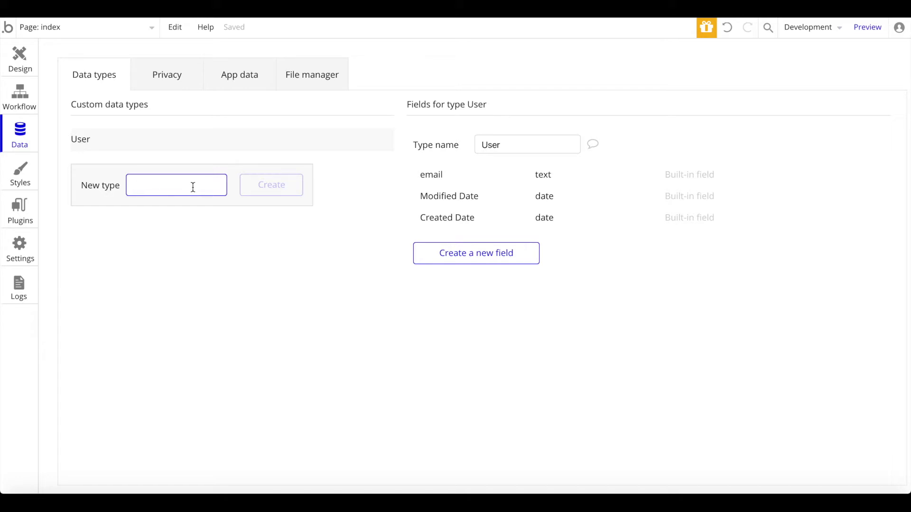
text(blog)
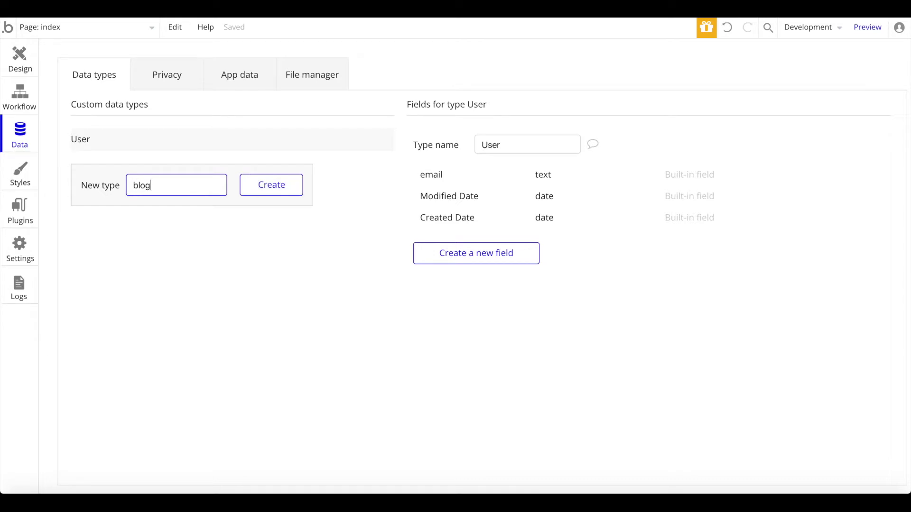
key(Return)
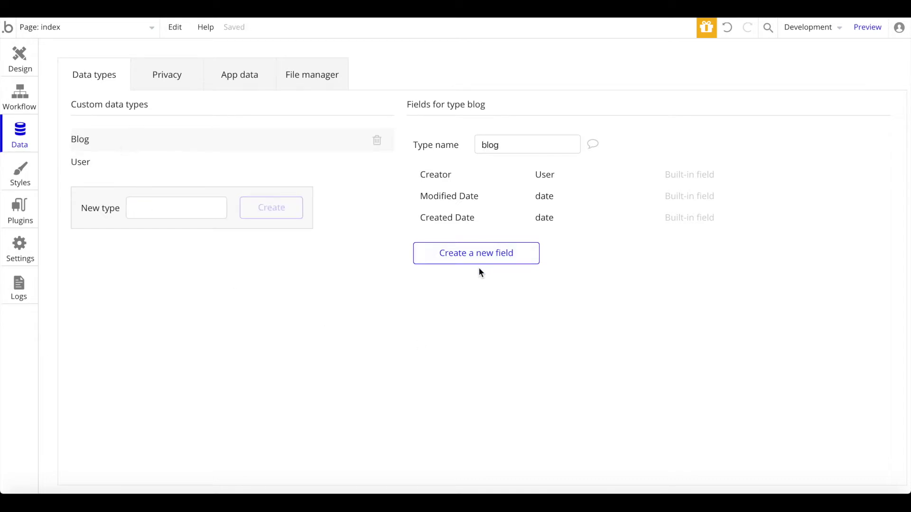
Add text fields 'title' and 'subtitle' to the blog type
click(482, 254)
text(title)
click(492, 149)
click(472, 160)
click(453, 199)
click(451, 272)
text(subtitle)
click(512, 149)
click(494, 163)
click(451, 200)
Add an 'image' field of image type and an 'author' text field to blog
click(494, 311)
text(image)
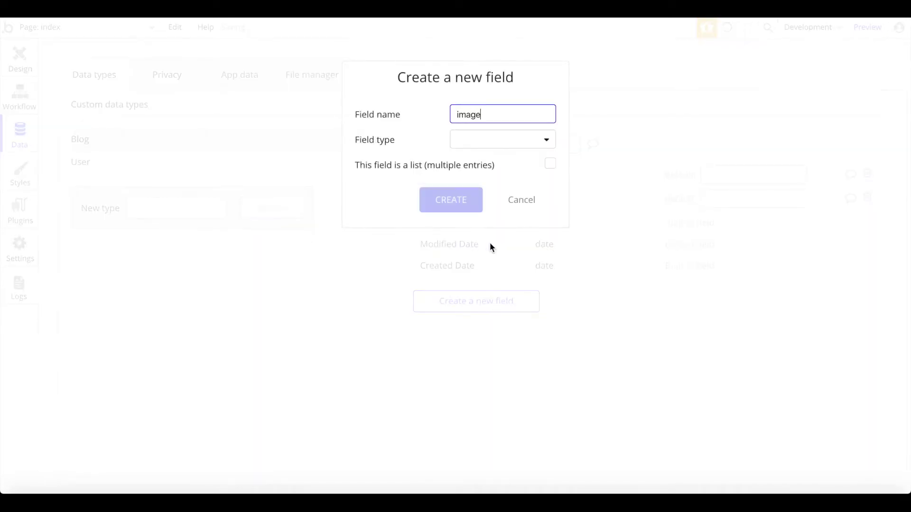
click(490, 140)
click(464, 309)
click(453, 199)
click(490, 326)
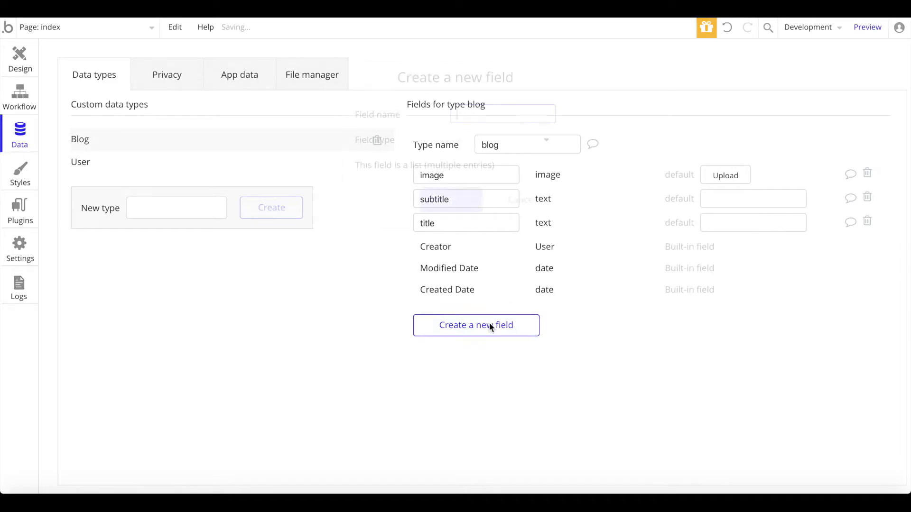
text(author)
click(498, 140)
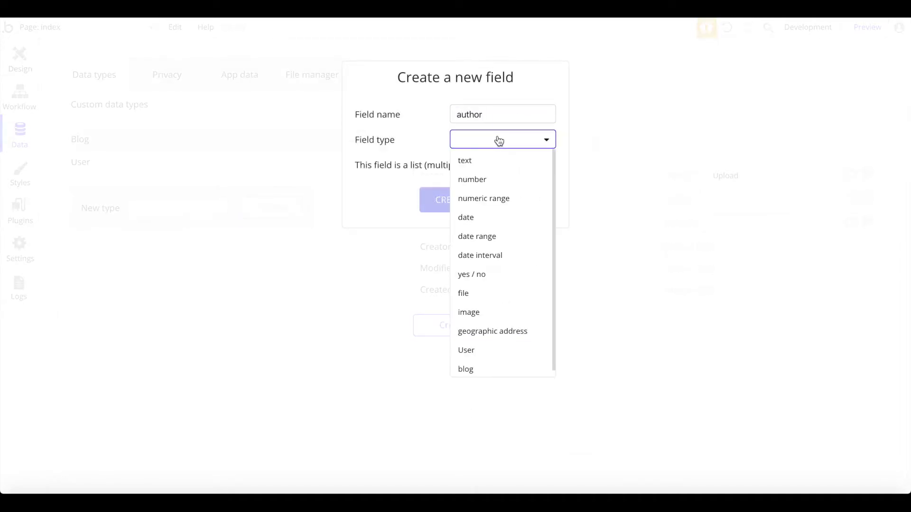
click(475, 162)
click(447, 204)
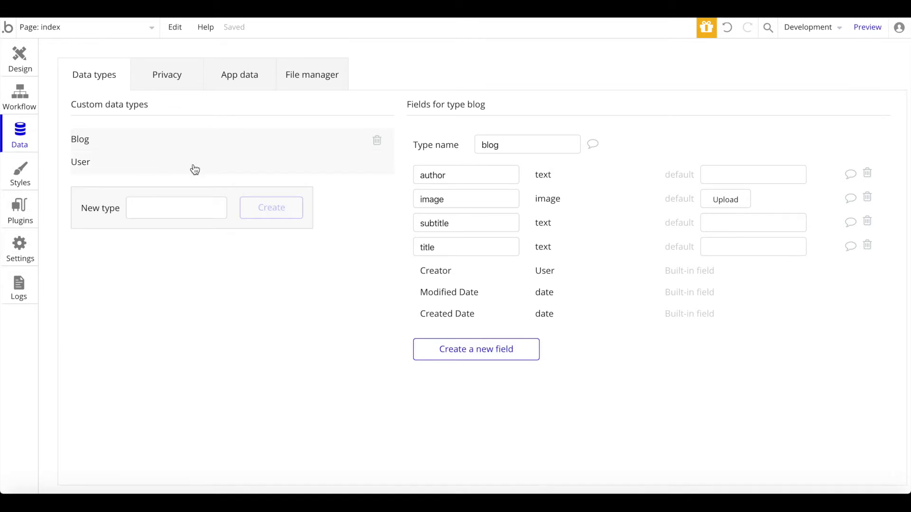
Enable the Data API in Bubble's API settings and include the blog type
click(32, 249)
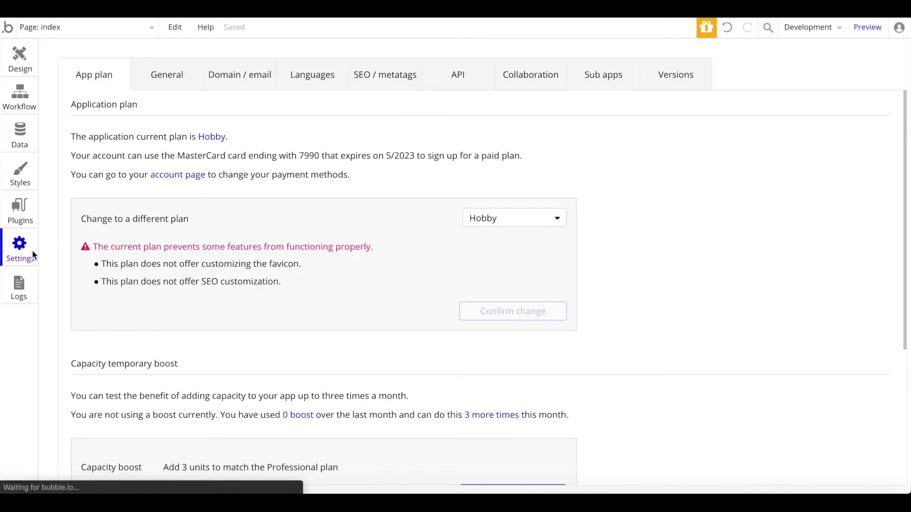
click(457, 62)
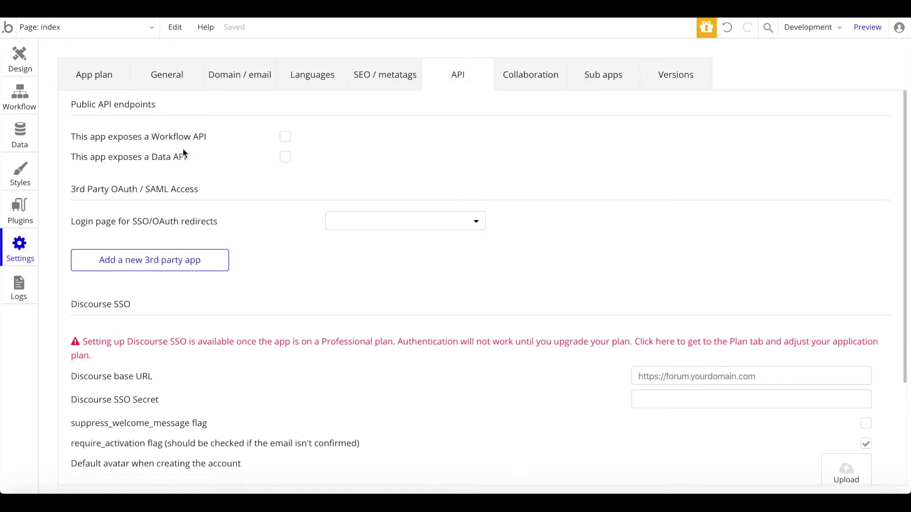
click(286, 153)
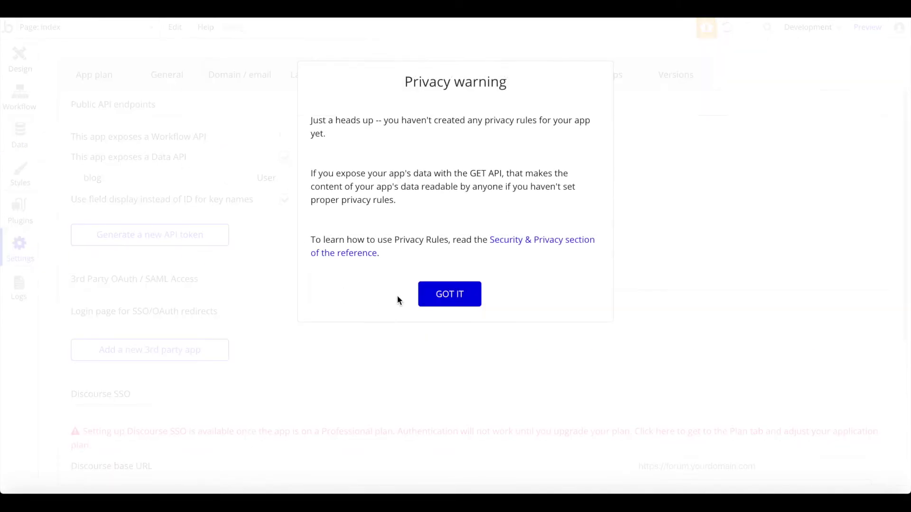
click(437, 302)
click(230, 179)
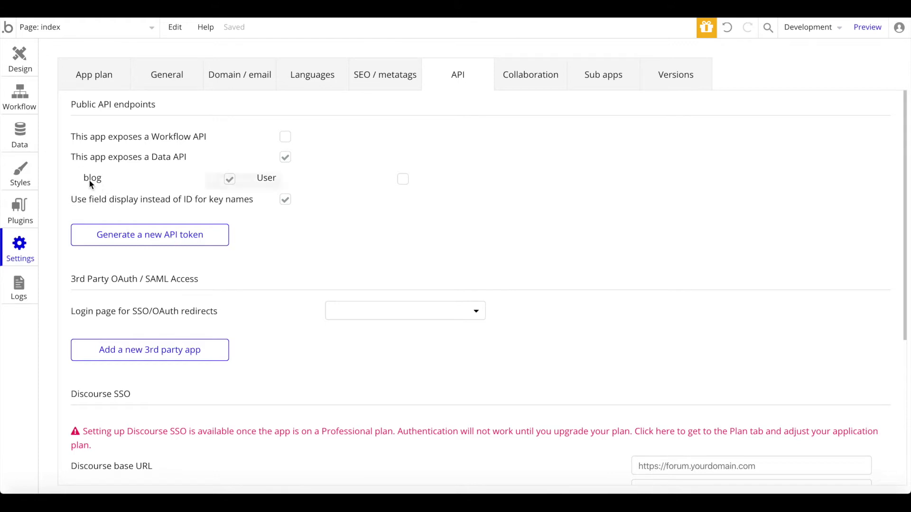
Generate a new API token labelled 'test'
mouse_move(89, 179)
click(154, 238)
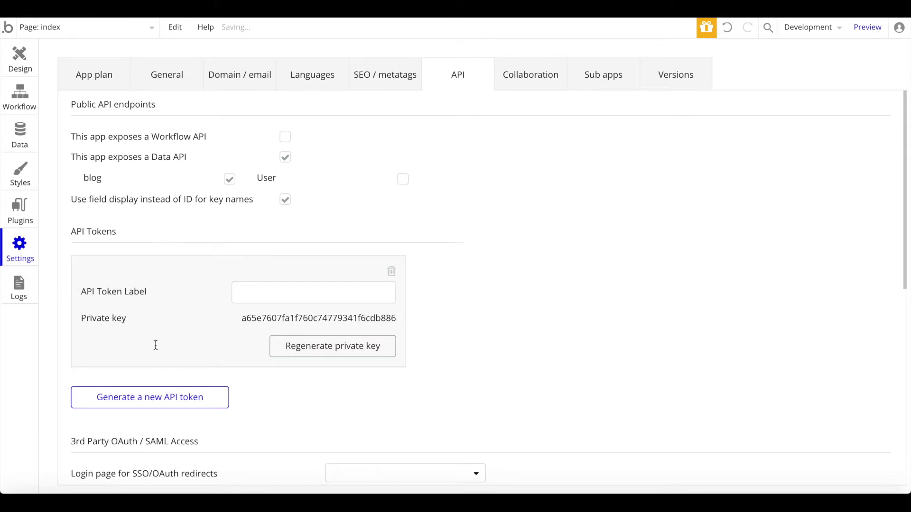
click(298, 286)
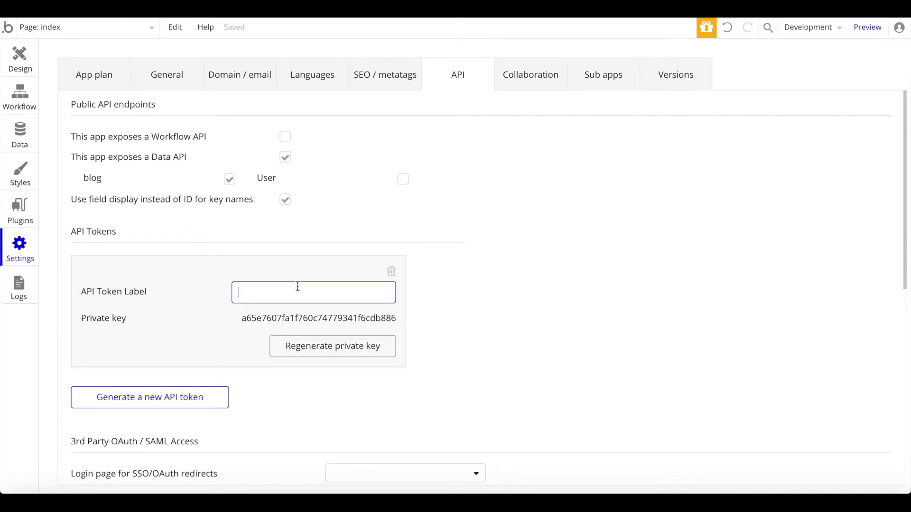
text(test)
click(408, 211)
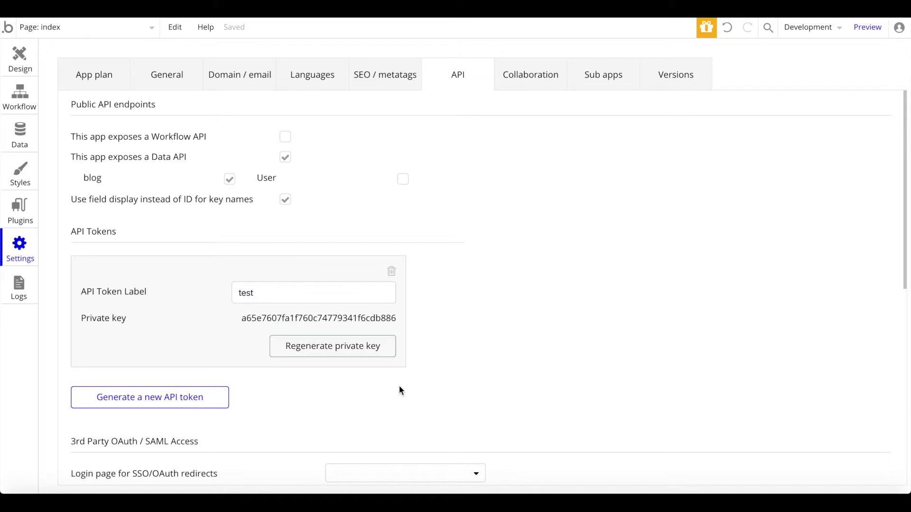
Deploy the current development version of the app to Live
click(813, 30)
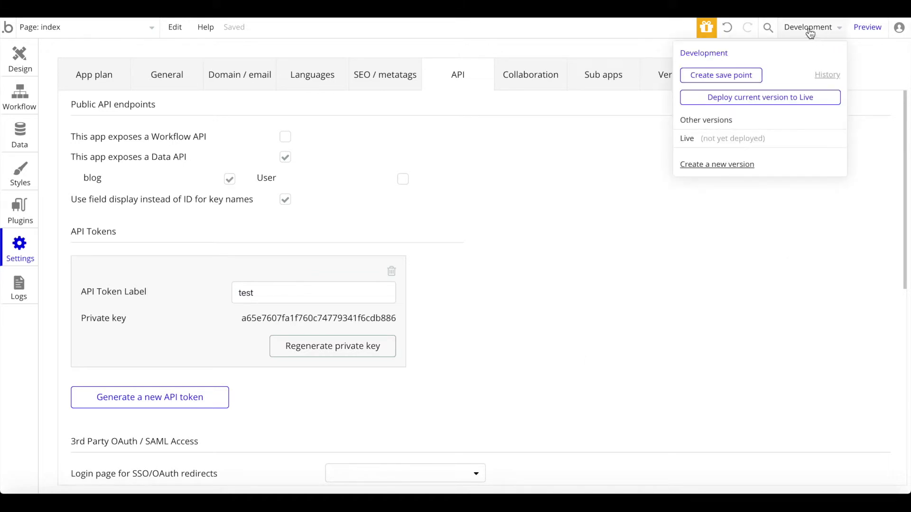
click(726, 99)
text(1)
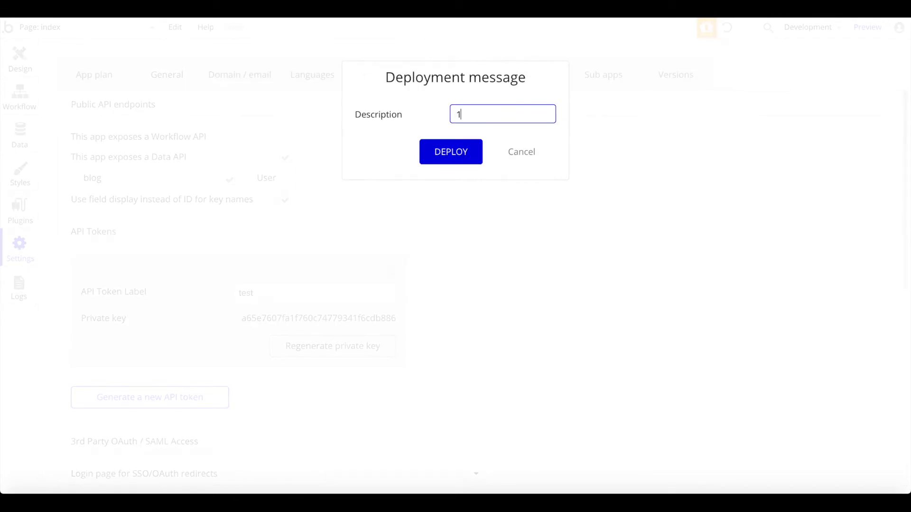
key(Return)
click(447, 237)
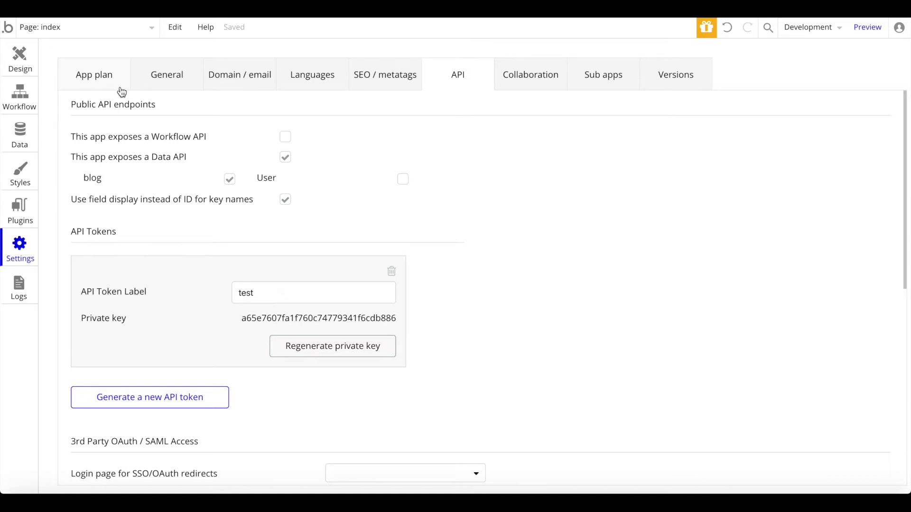
click(24, 130)
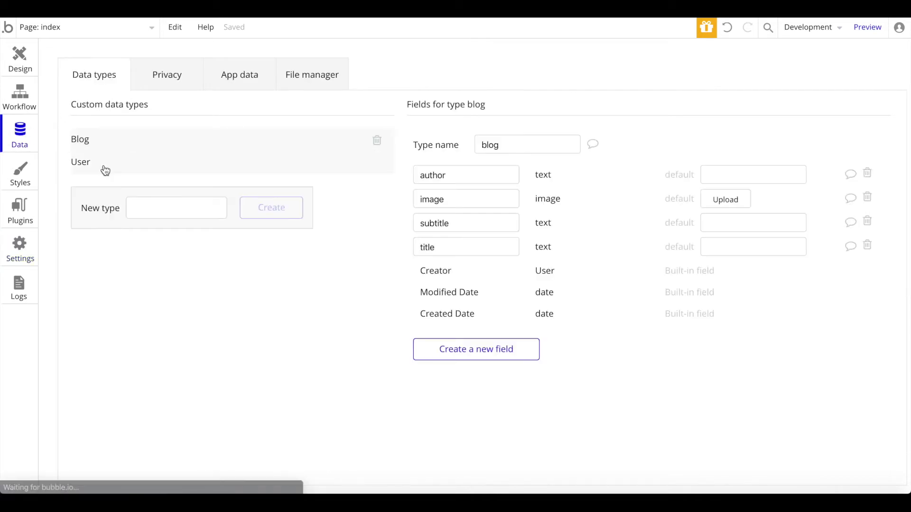
Switch App data to the live database and view all blog entries
click(237, 78)
click(838, 102)
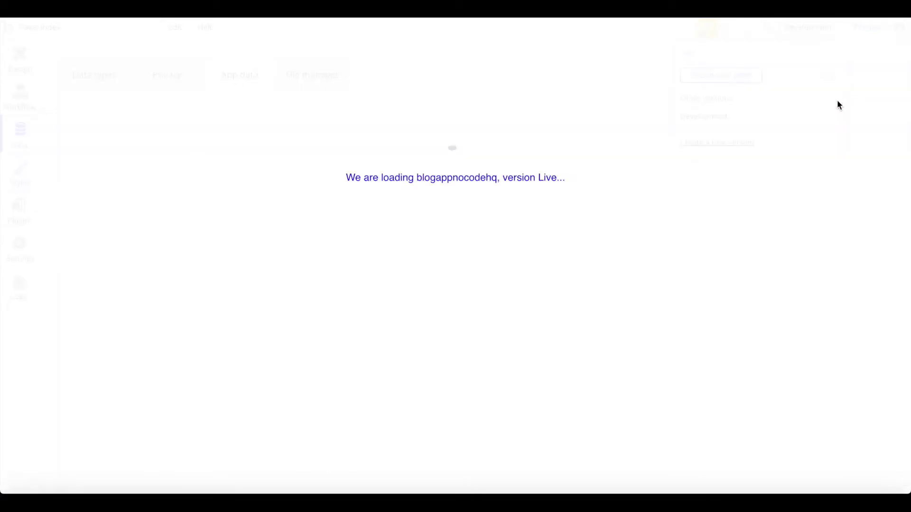
click(372, 256)
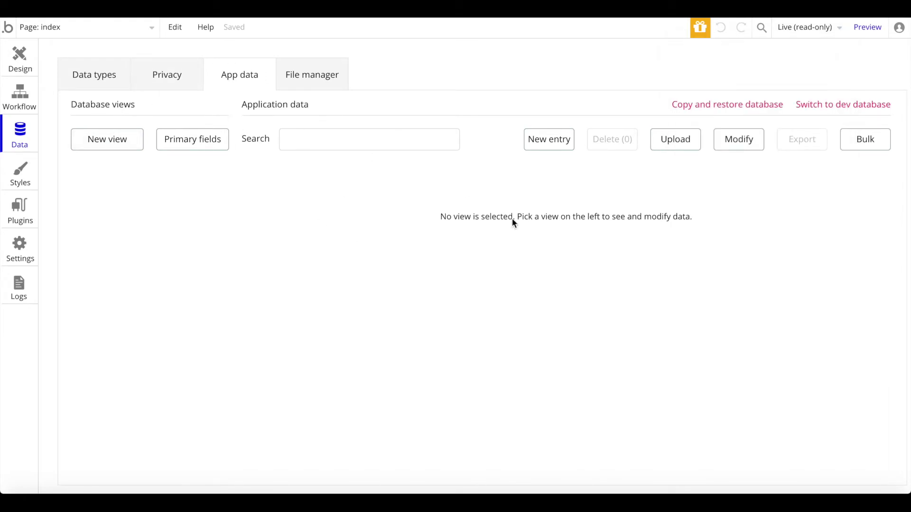
click(228, 147)
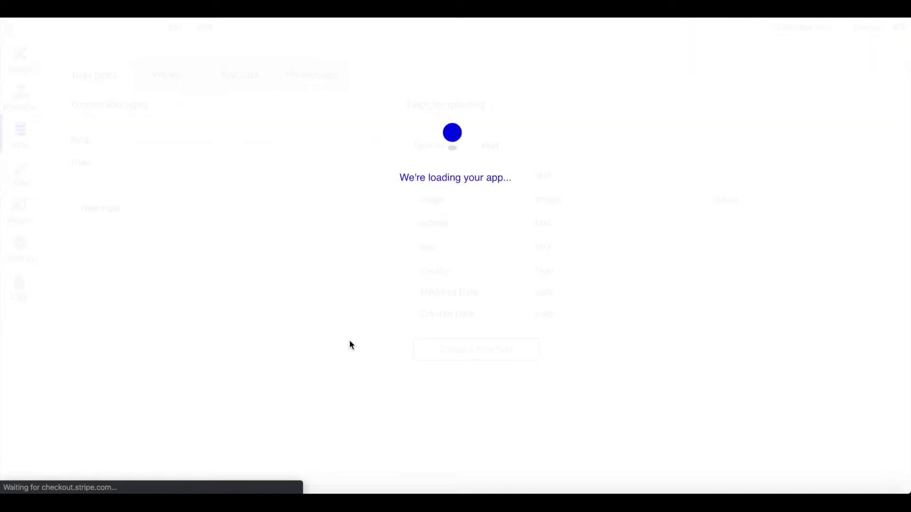
click(247, 88)
click(121, 182)
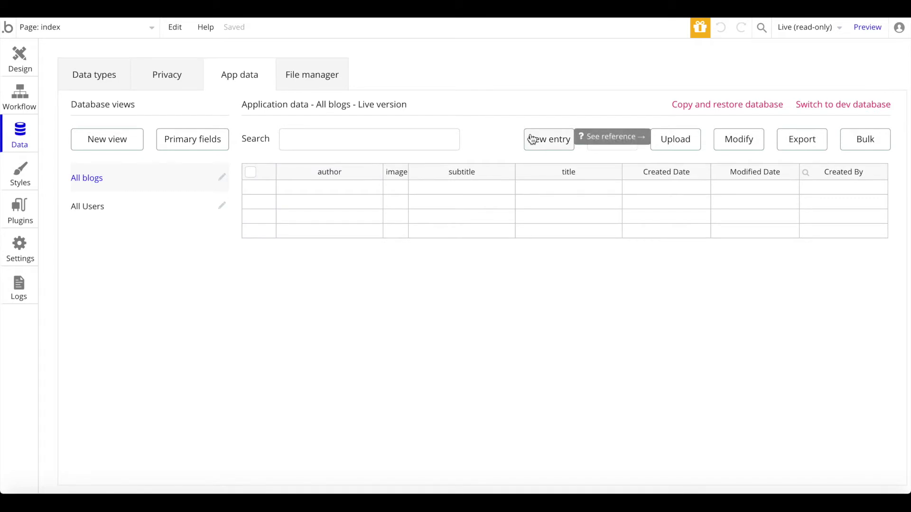
click(99, 74)
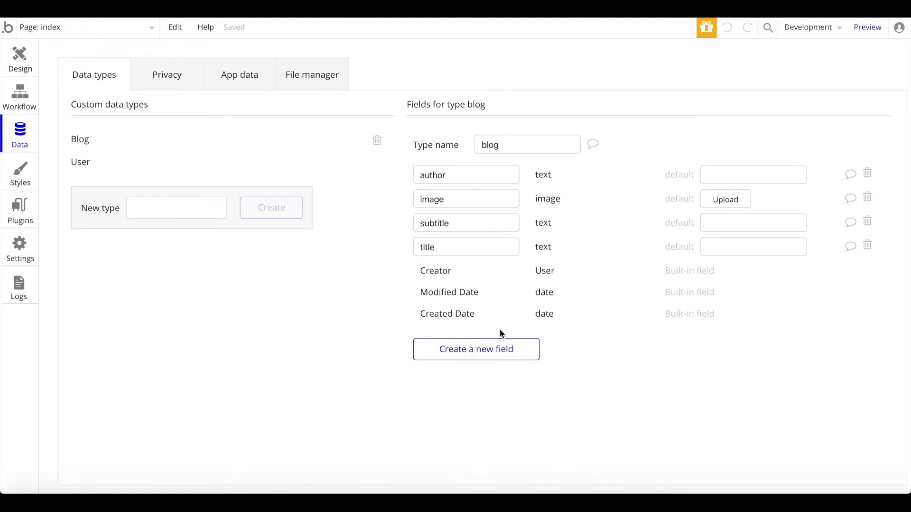
Add a 'content' text field to the blog type
click(494, 347)
text(content)
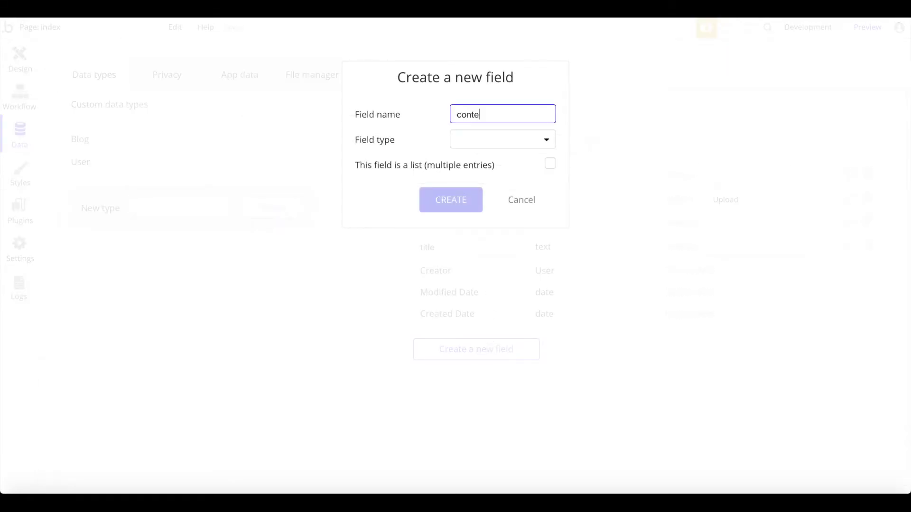
click(479, 139)
click(463, 159)
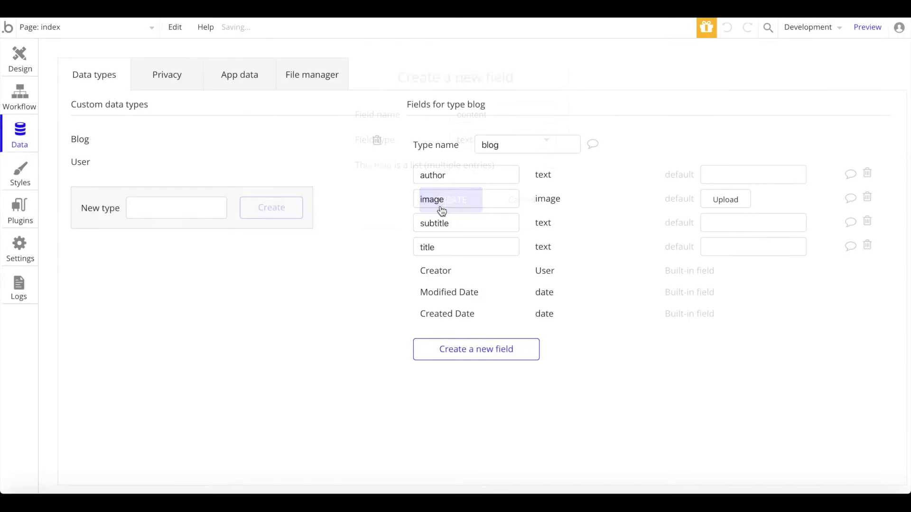
Switch the blog data view to the development database and return to Design
click(263, 90)
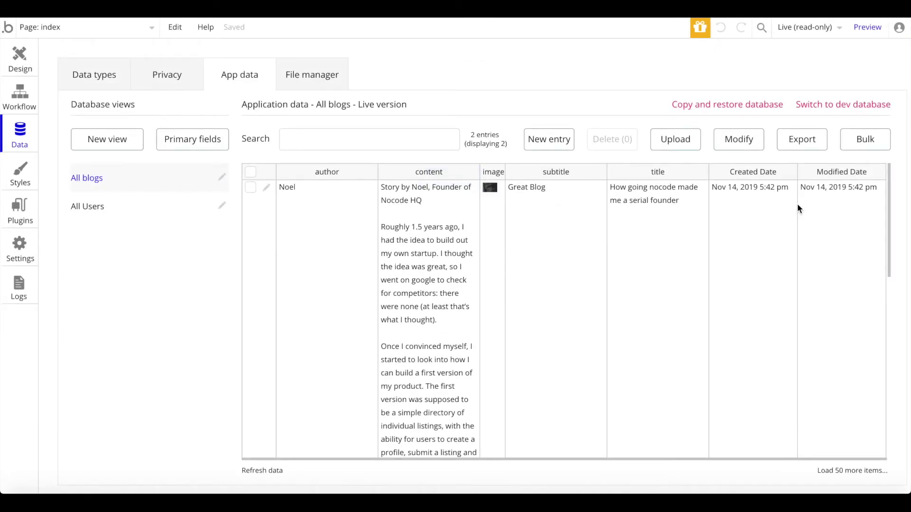
scroll(522, 305, down, 10)
scroll(396, 355, up, 10)
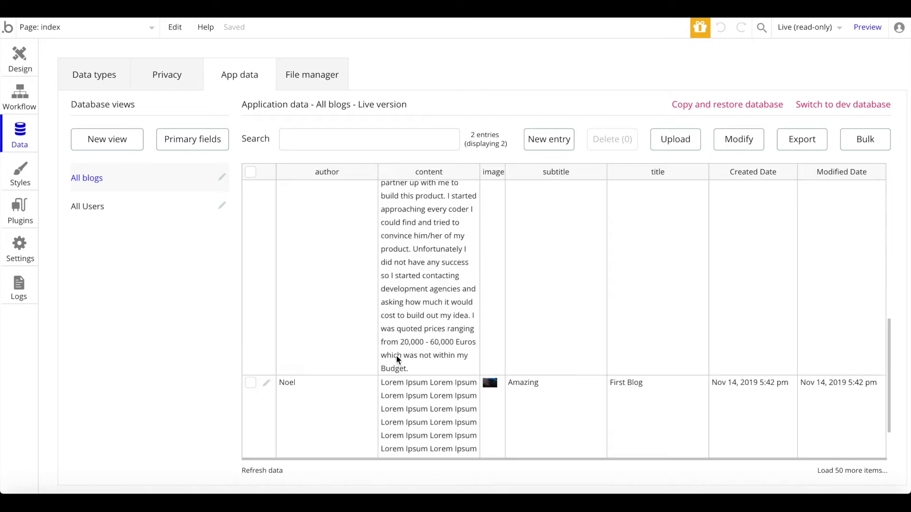
click(847, 104)
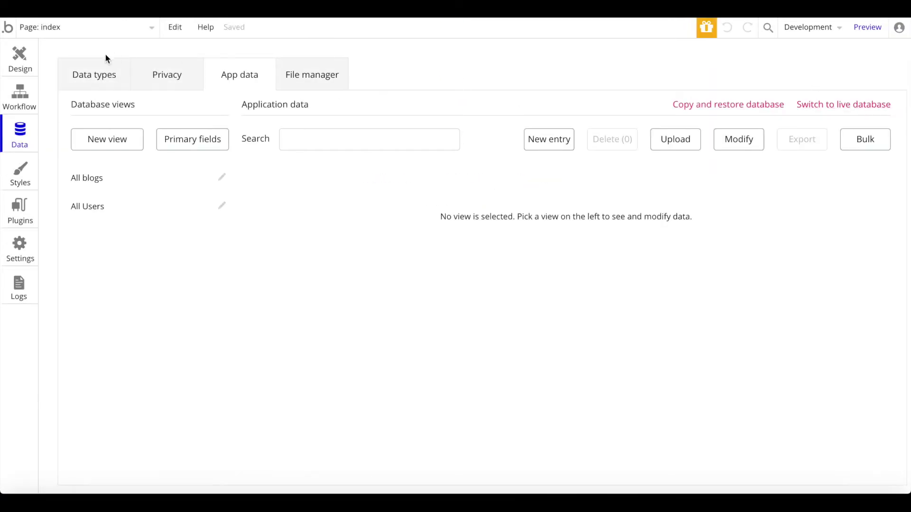
click(20, 61)
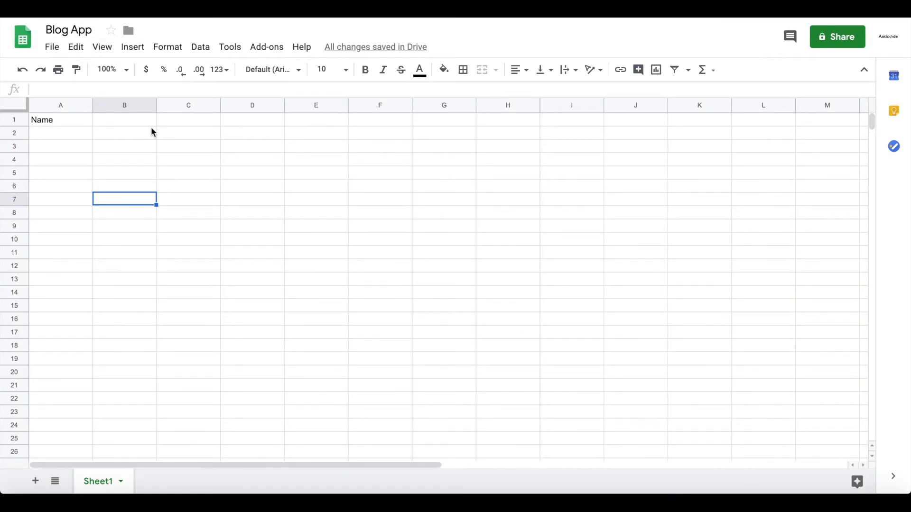
Rename the Google Sheets tab to 'BlogPost'
click(138, 161)
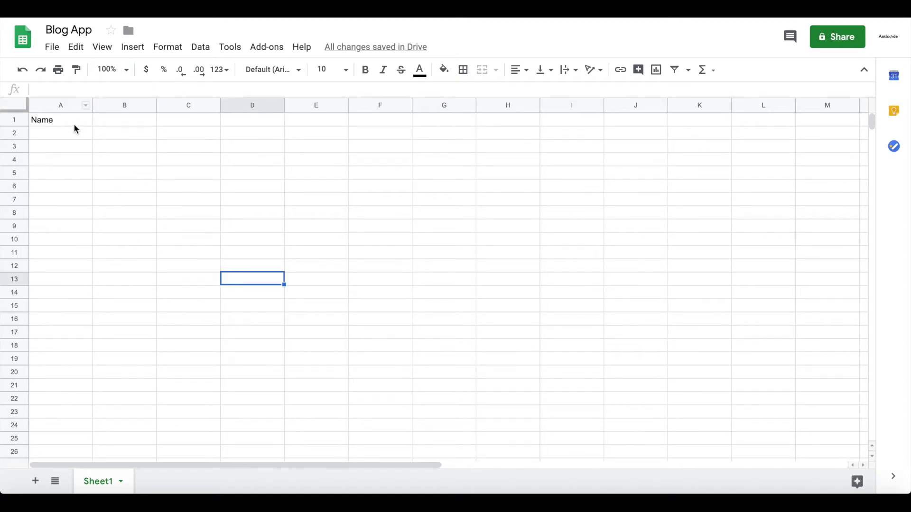
click(71, 123)
click(119, 123)
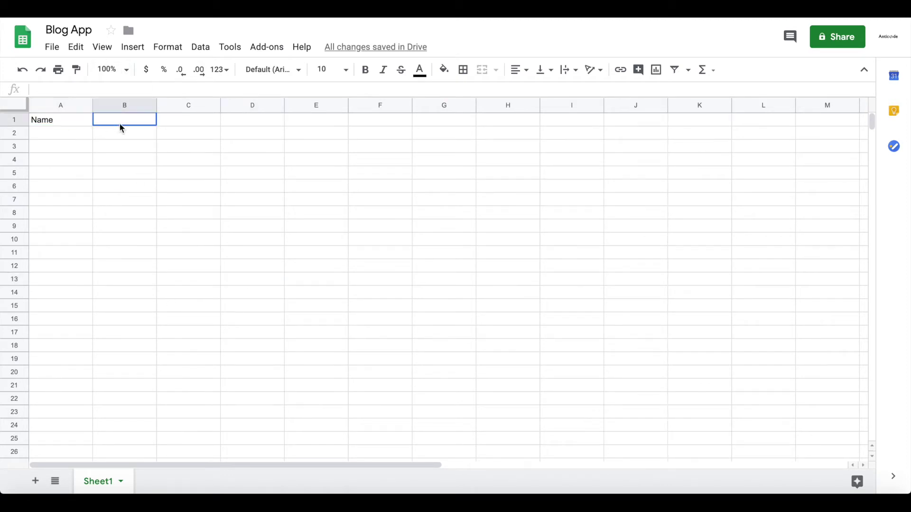
click(165, 125)
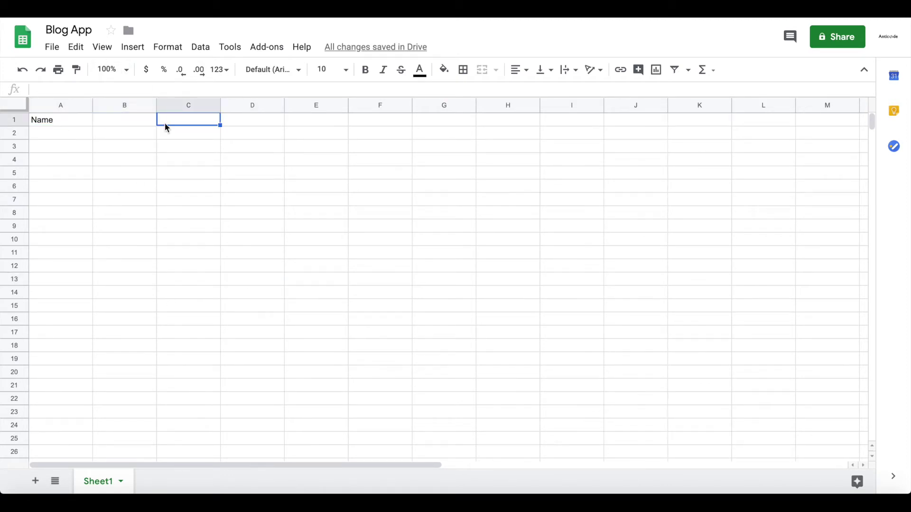
click(241, 123)
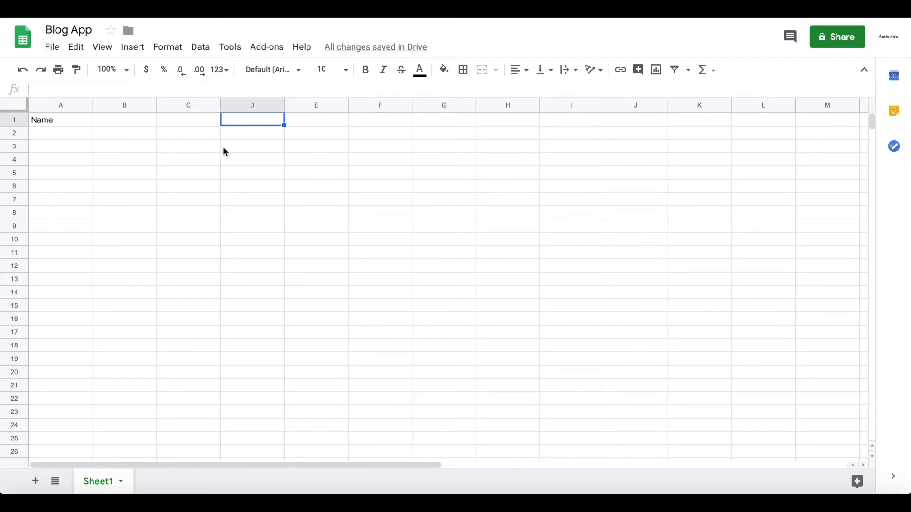
text(BlogPos)
key(Return)
double_click(102, 480)
text(BlogPost)
key(Return)
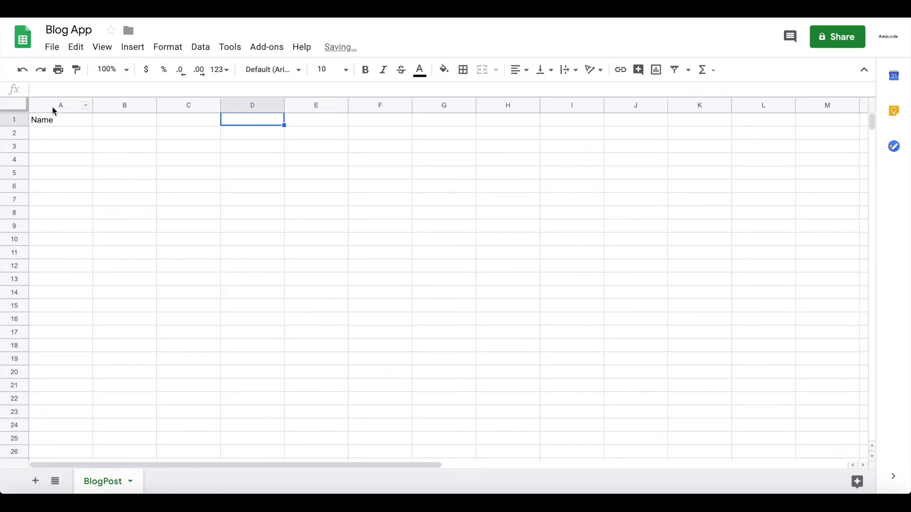
Replace the A1 header with 'Title' and enter 'Subtitle' and 'Image' in B1 and C1
click(47, 121)
double_click(47, 121)
double_click(48, 121)
text(Title)
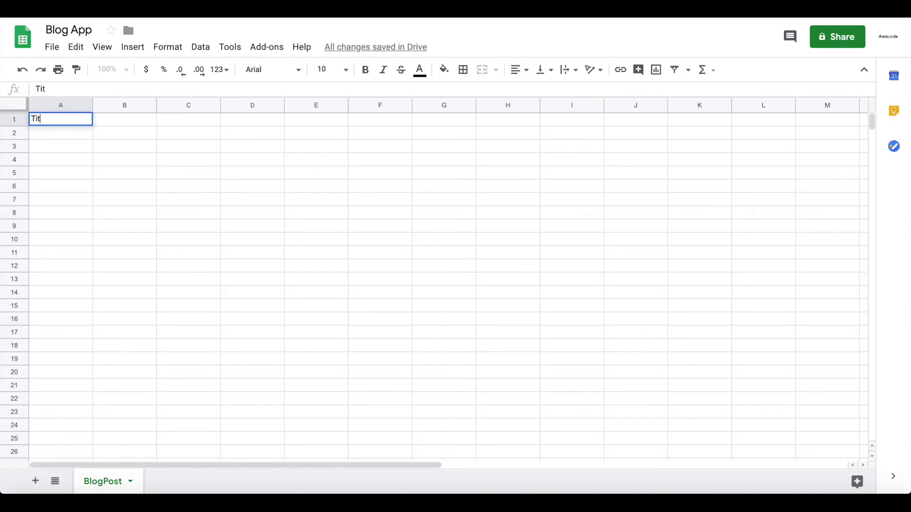
key(Return)
key(Right)
key(Up)
text(Subtitle)
key(Return)
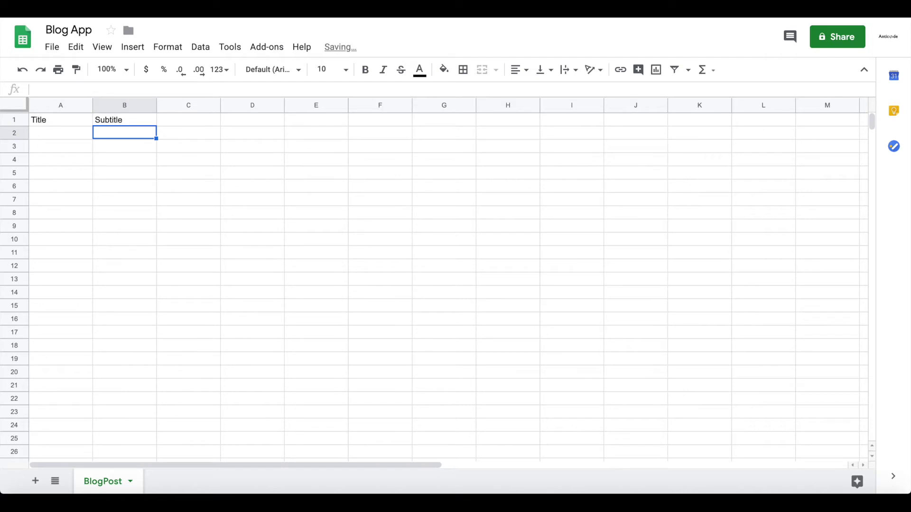
key(Right)
key(Up)
text(Image)
key(Return)
Enter the headers 'Author' in D1 and 'Content' in E1
key(Up)
key(Right)
text(Author)
key(Return)
key(Right)
key(Up)
text(con)
key(BackSpace)
key(BackSpace)
key(BackSpace)
text(Content)
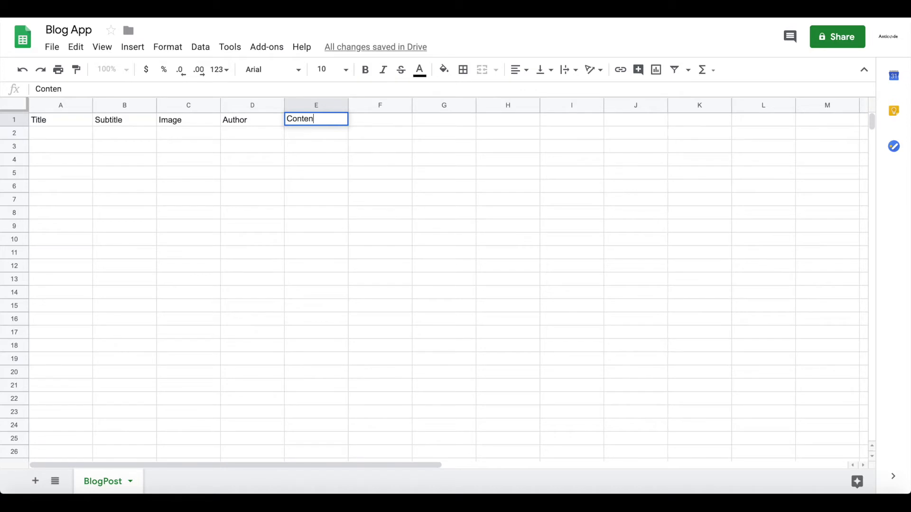
key(Return)
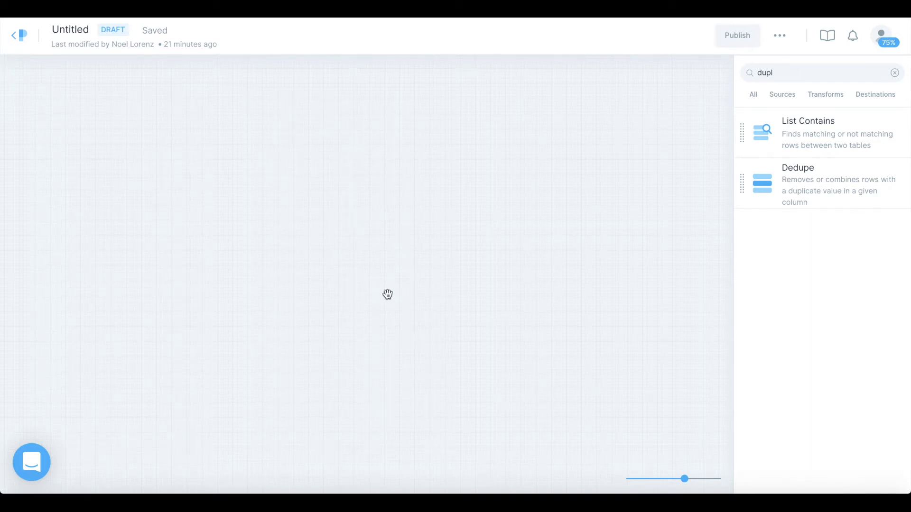
Place an API Import step on the Parabola canvas and keep its request type as GET
click(895, 72)
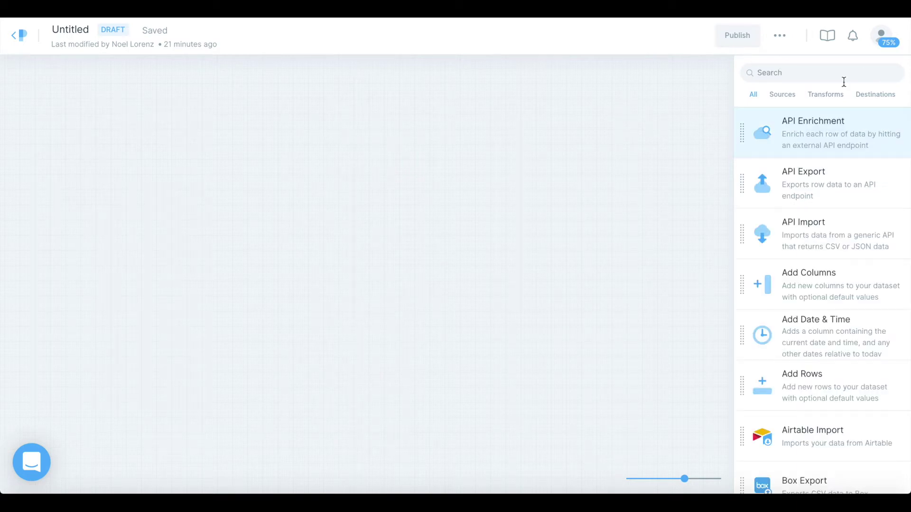
click(786, 236)
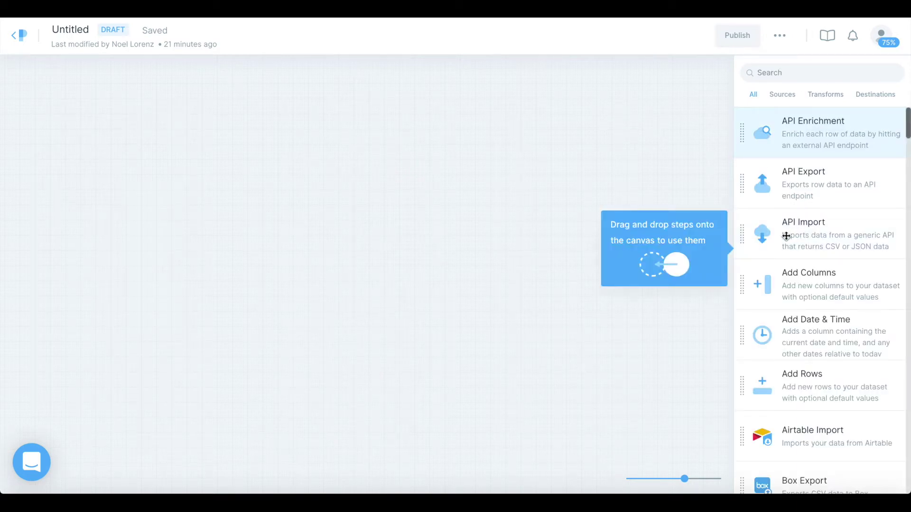
drag(871, 237, 280, 182)
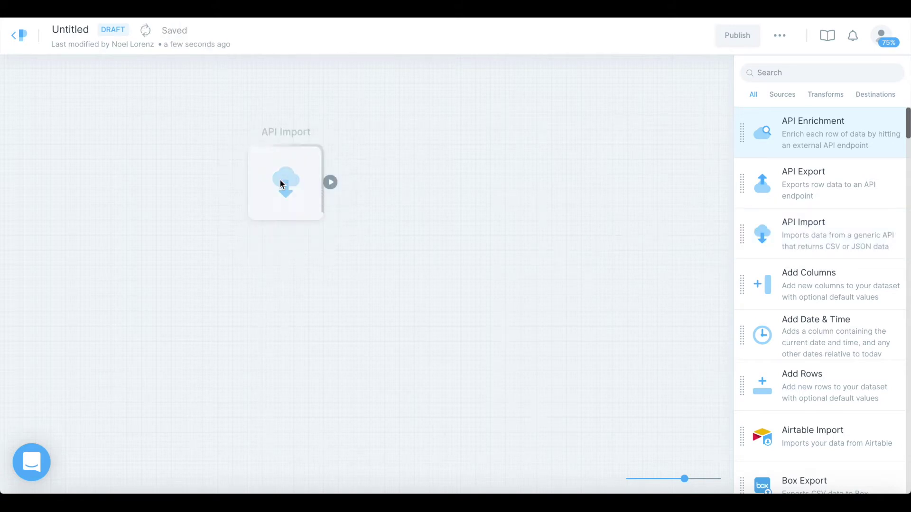
click(280, 183)
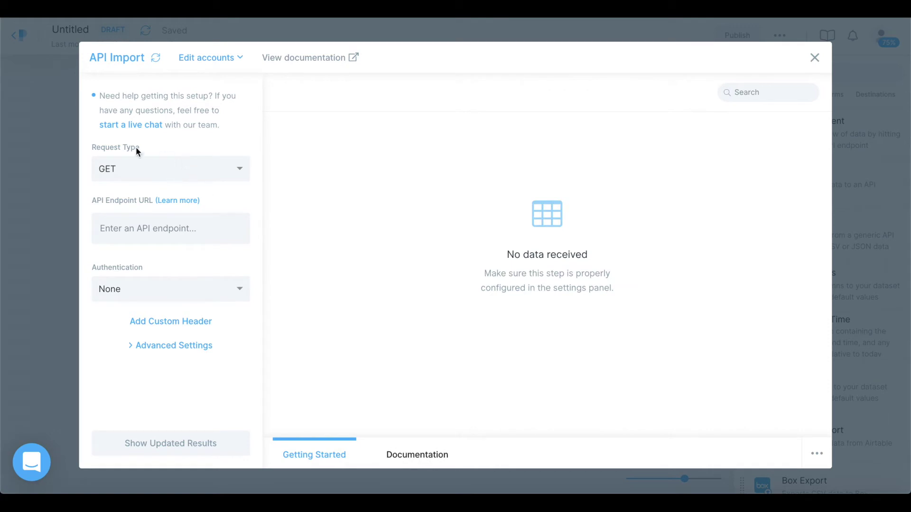
click(137, 166)
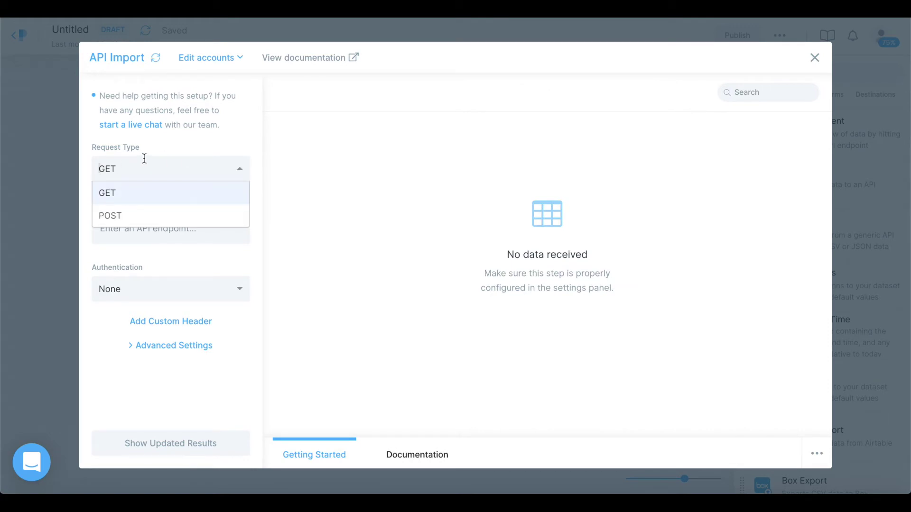
key(Escape)
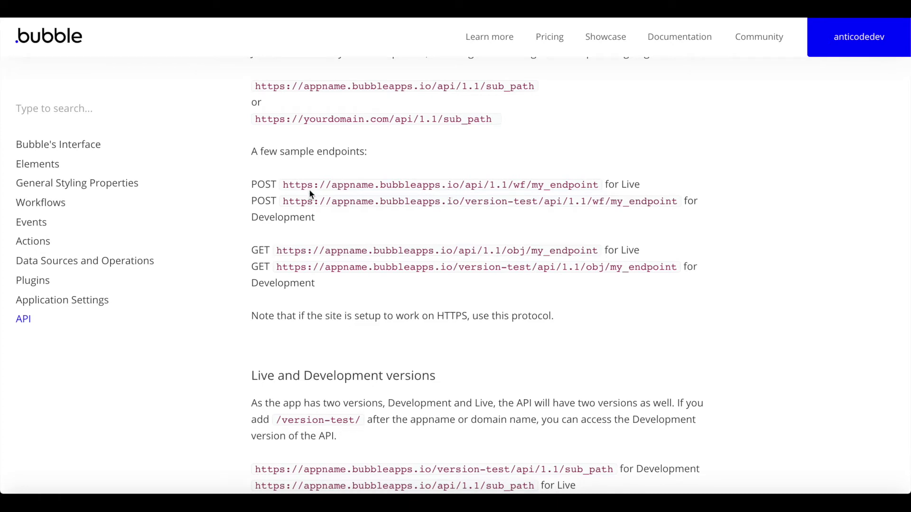
Copy Bubble's Live GET sample endpoint URL into the API Import's endpoint field
drag(275, 250, 599, 254)
key(ctrl+c)
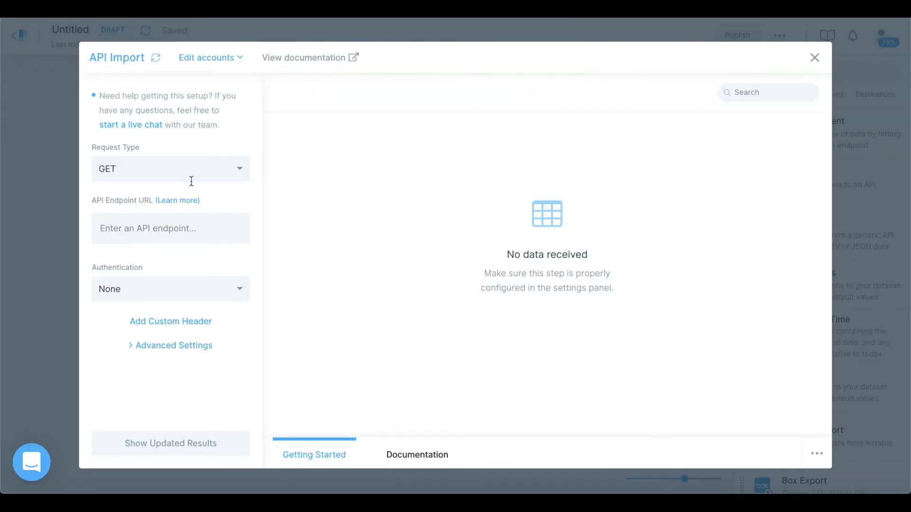
click(170, 227)
key(ctrl+v)
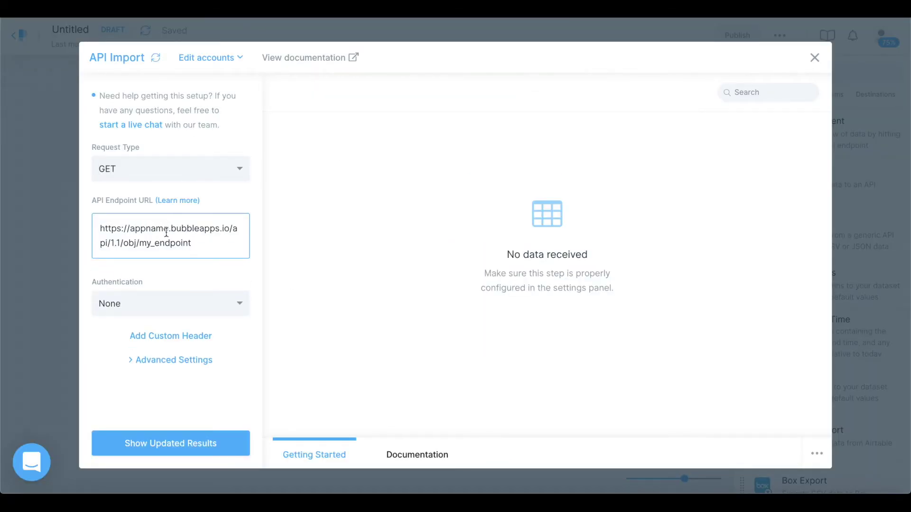
double_click(142, 227)
text(blogappnocodeh1)
key(BackSpace)
text(q)
key(Home)
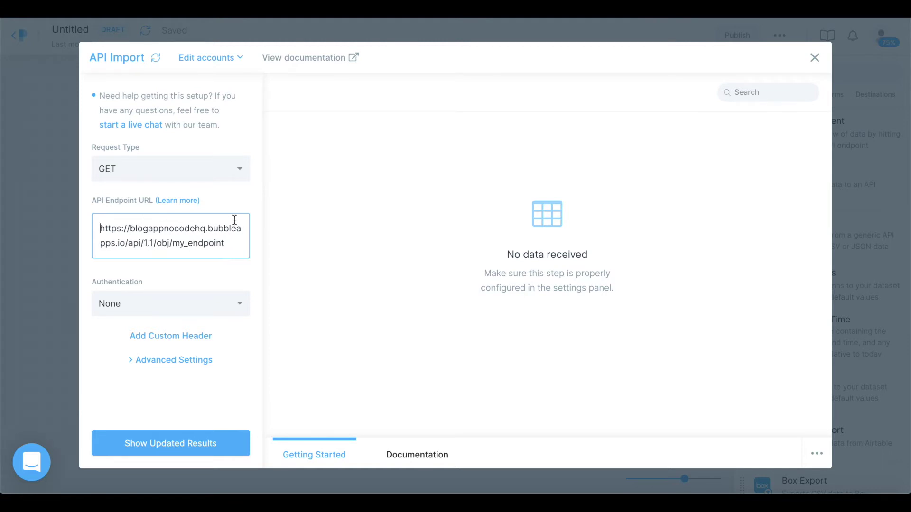
double_click(162, 243)
drag(236, 243, 173, 243)
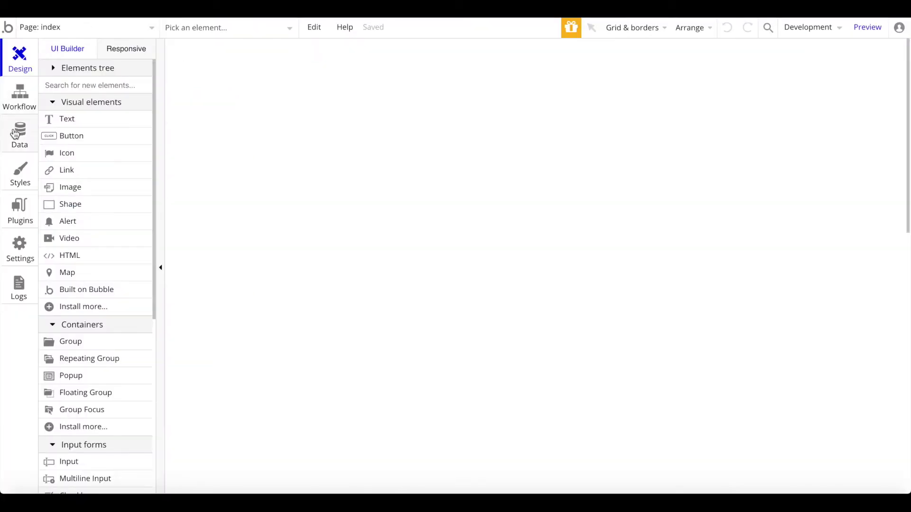
click(19, 135)
click(114, 70)
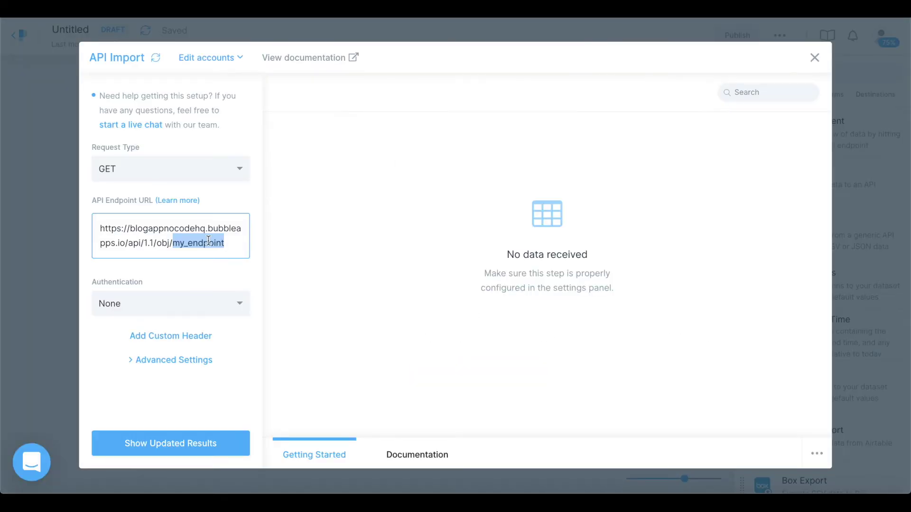
key(BackSpace)
text(blog)
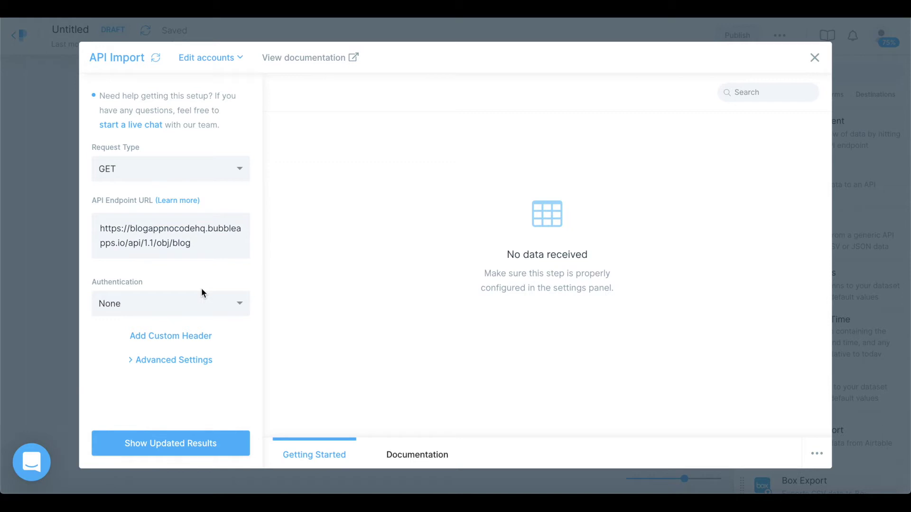
Keep authentication at None and add an Authorization custom header with value 'Bearer'
click(154, 303)
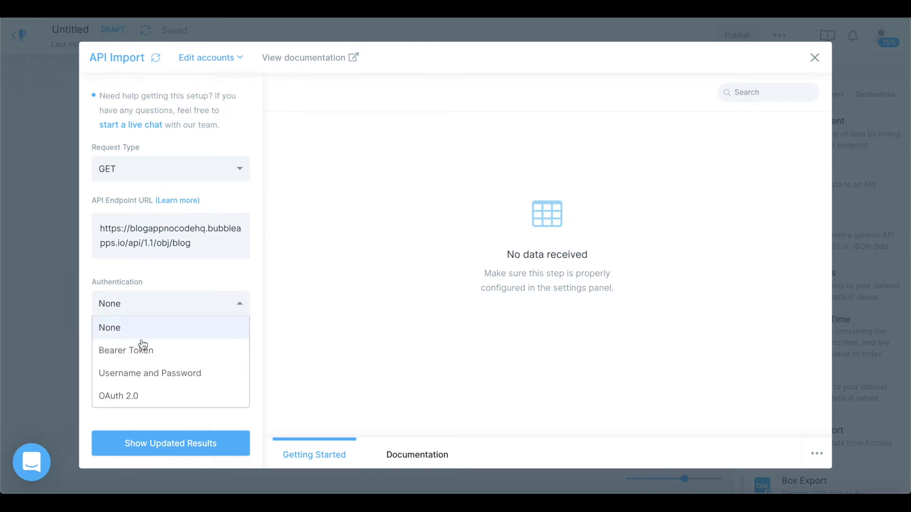
click(143, 351)
scroll(174, 277, down, 1)
click(175, 276)
click(156, 302)
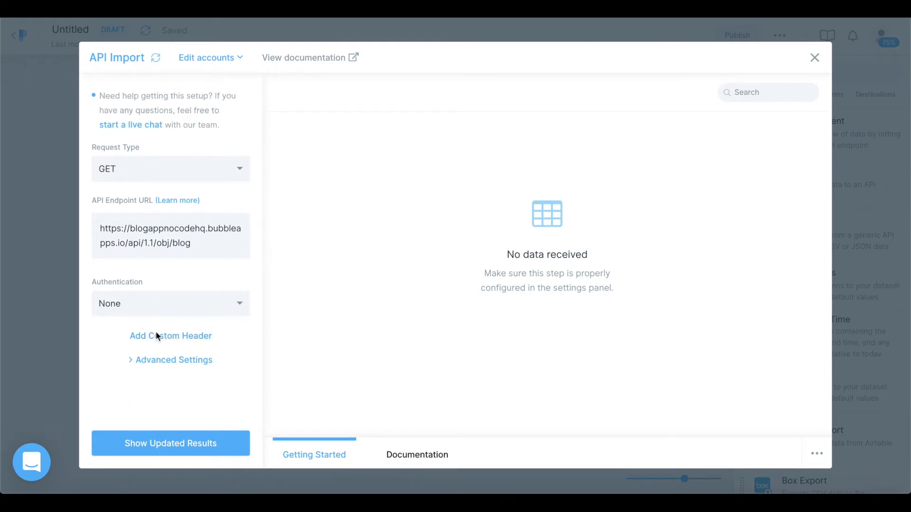
click(189, 335)
scroll(177, 316, down, 2)
click(178, 315)
text(Aut)
click(169, 353)
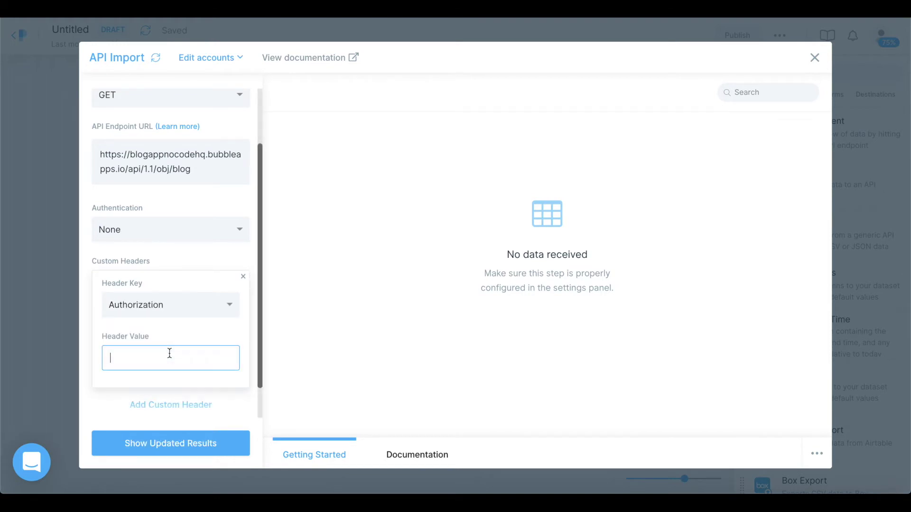
text(Bearer)
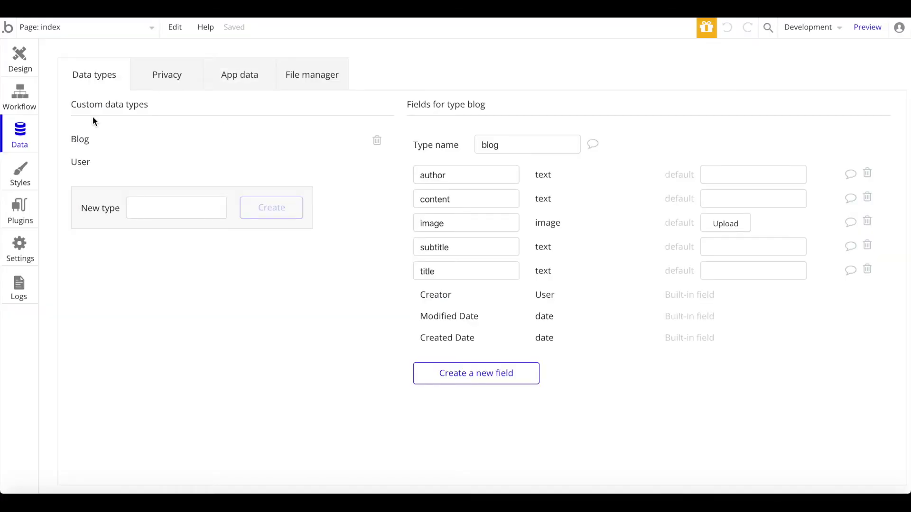
Copy the app's private API key from Bubble's API settings
click(20, 248)
click(173, 78)
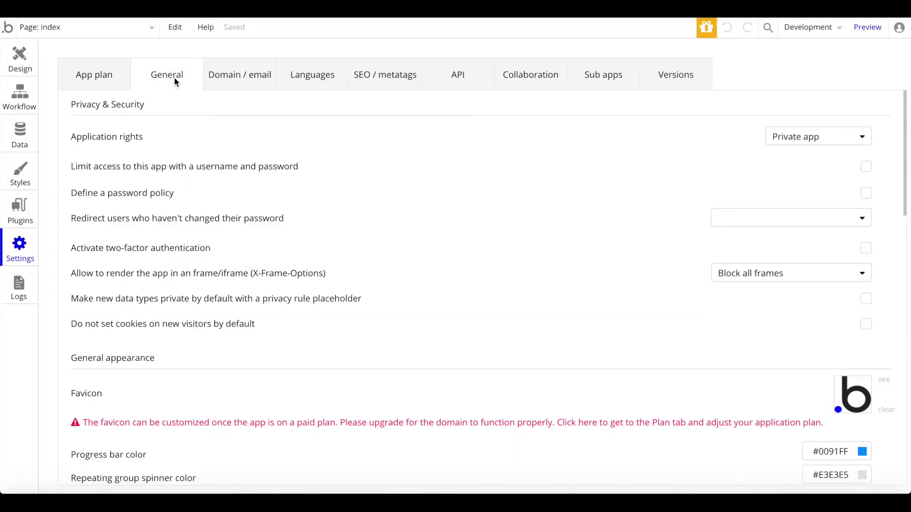
click(455, 88)
click(259, 321)
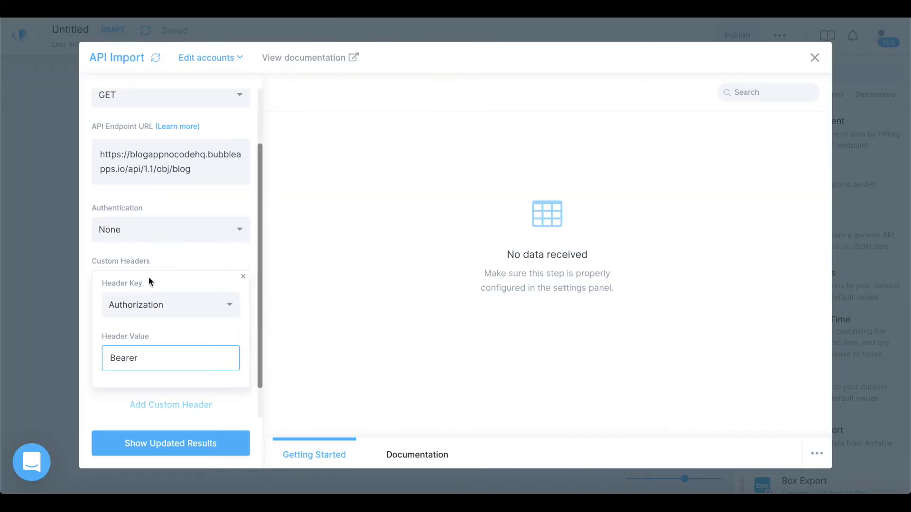
Paste the API token after 'Bearer' in the header value and fetch updated results
key(ctrl+v)
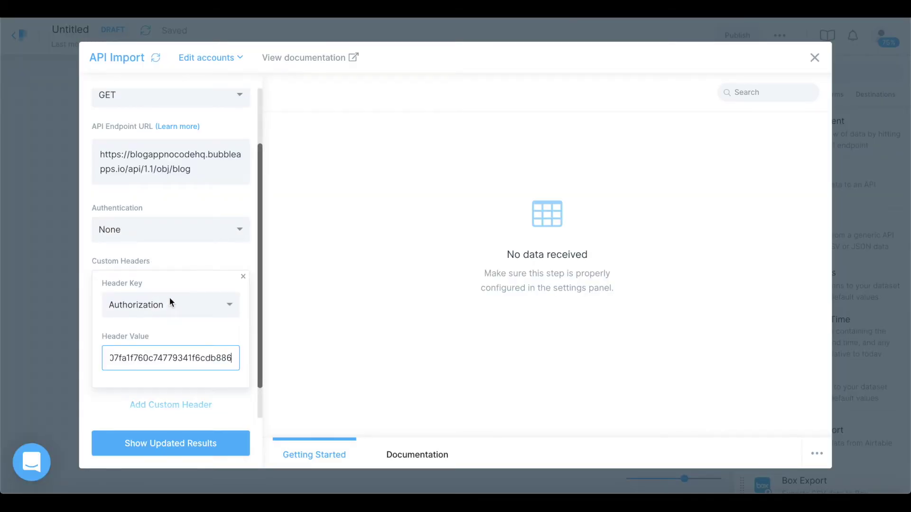
scroll(163, 328, down, 1)
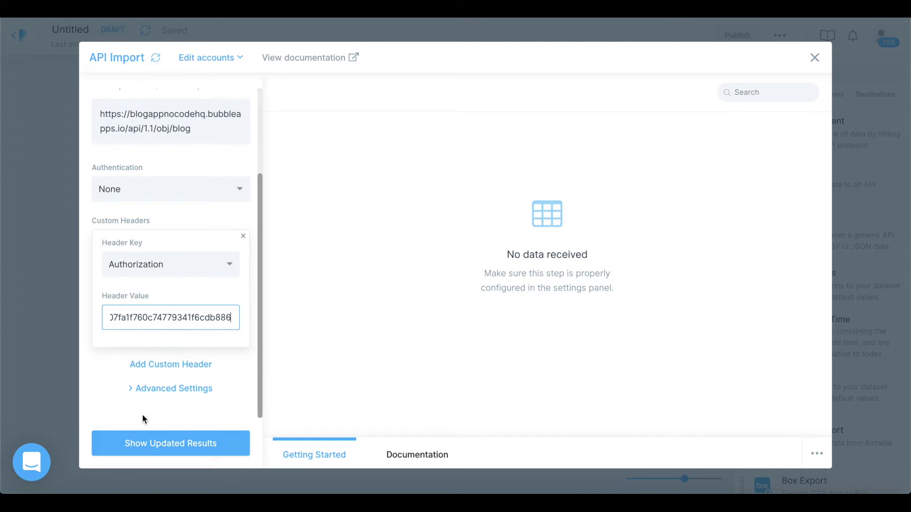
click(147, 443)
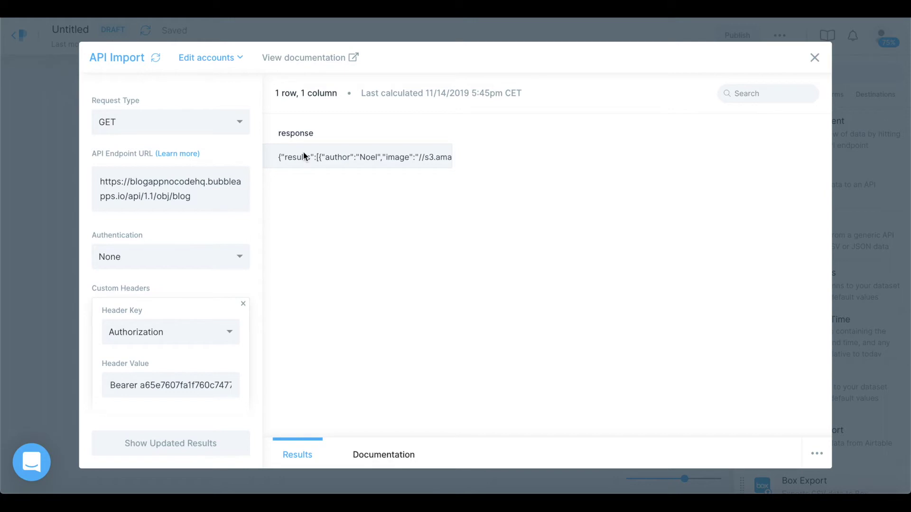
Review the returned blog response, close the API Import settings, and search steps for 'json'
drag(301, 155, 383, 214)
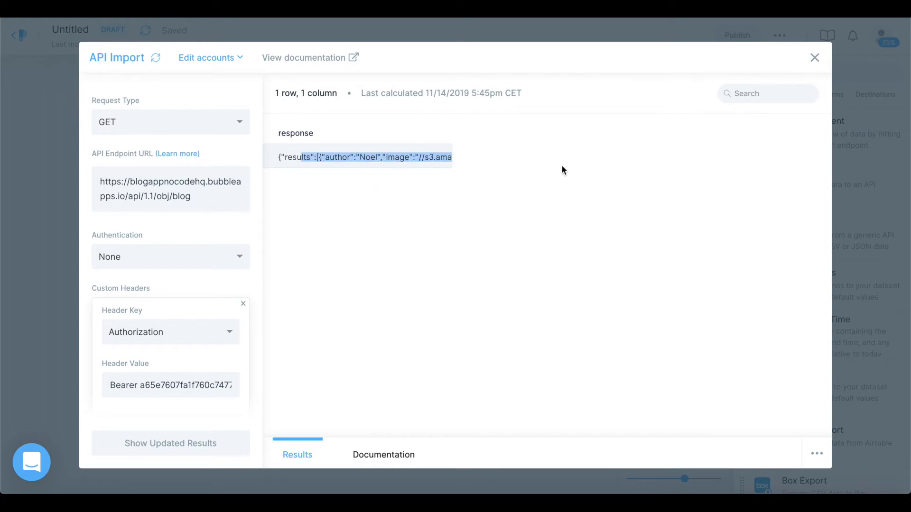
click(354, 160)
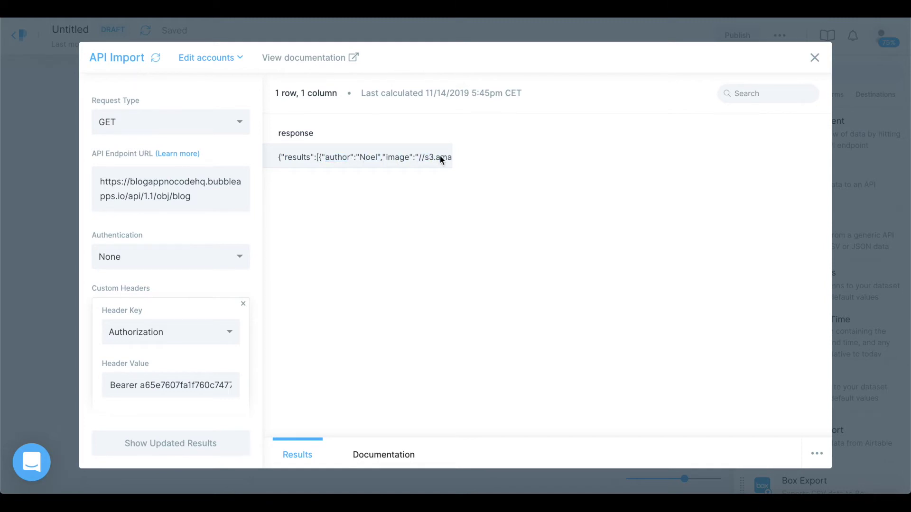
scroll(234, 238, down, 2)
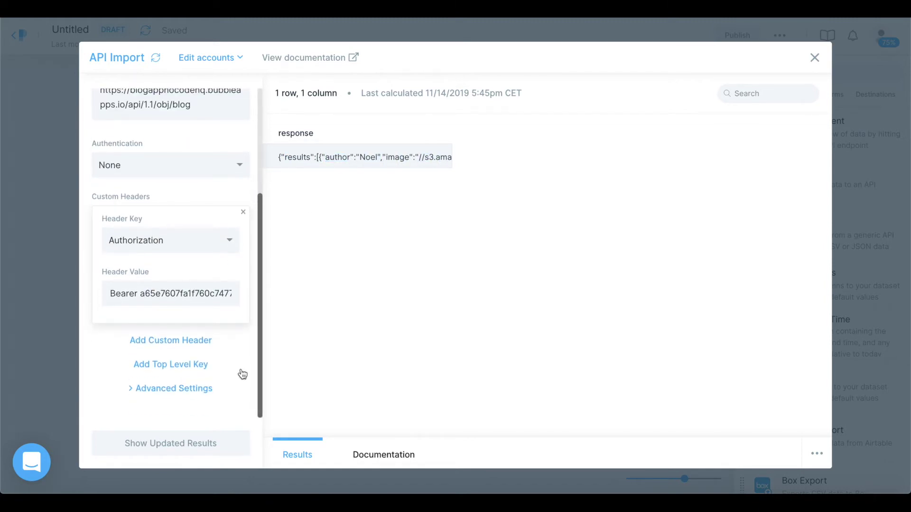
click(814, 57)
text(json)
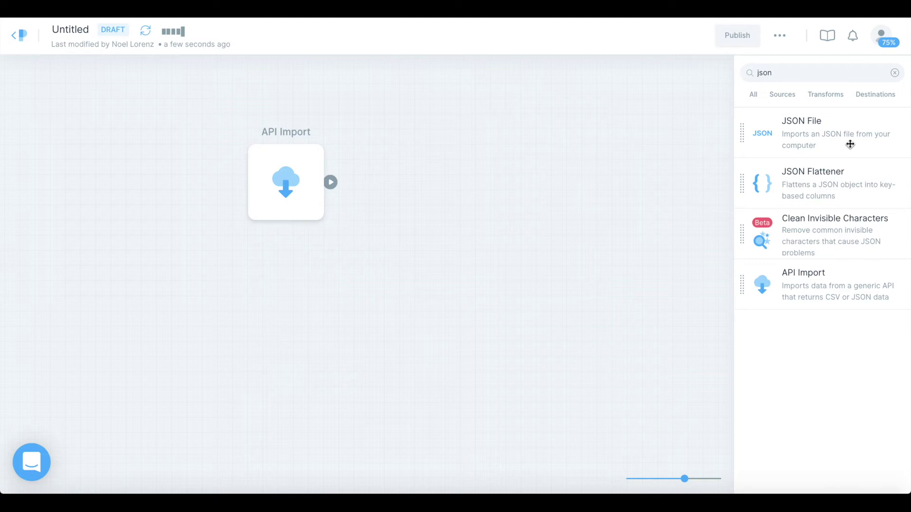
Add a JSON Flattener step to the canvas and connect the API Import output to it
click(779, 71)
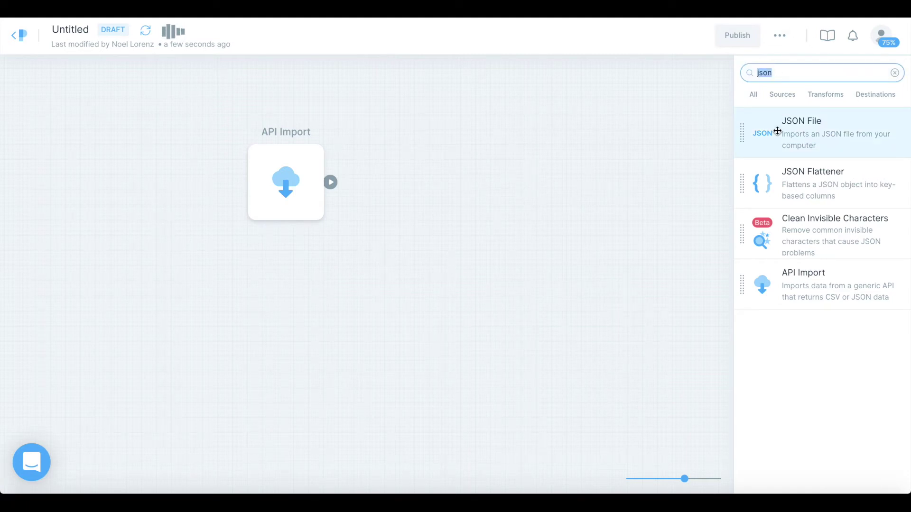
drag(807, 192, 451, 196)
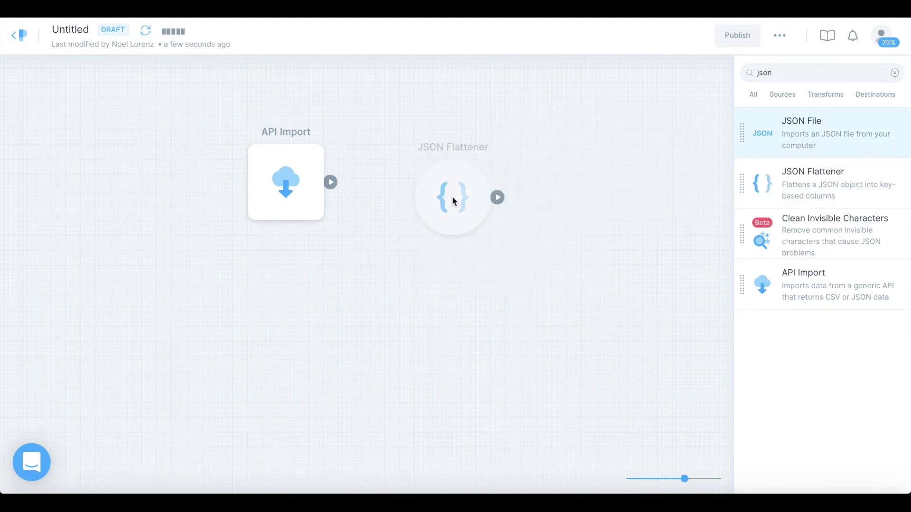
drag(327, 185, 451, 195)
click(443, 194)
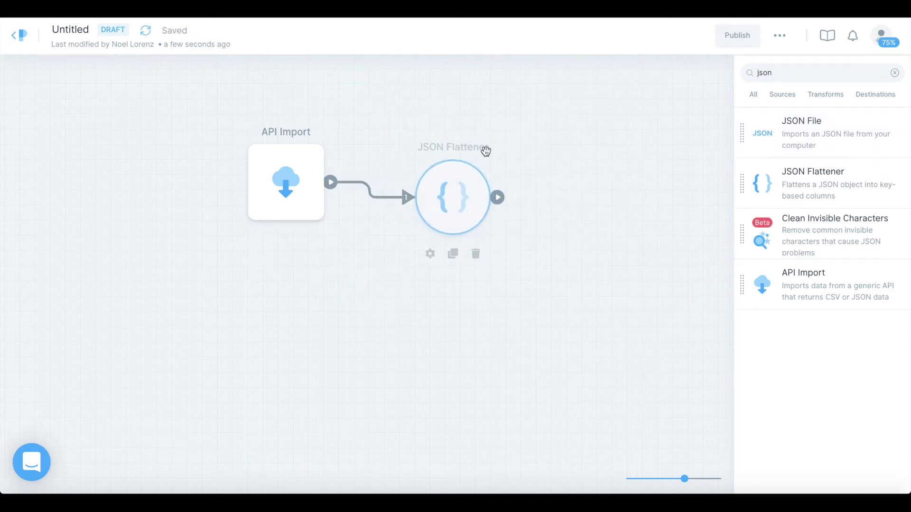
Choose the response column under Flatten These Columns and refresh the results
mouse_move(293, 243)
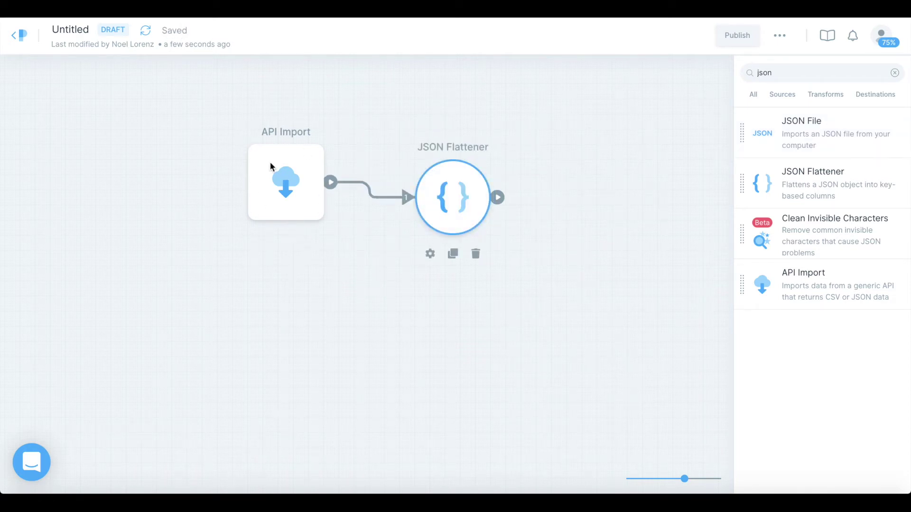
double_click(452, 199)
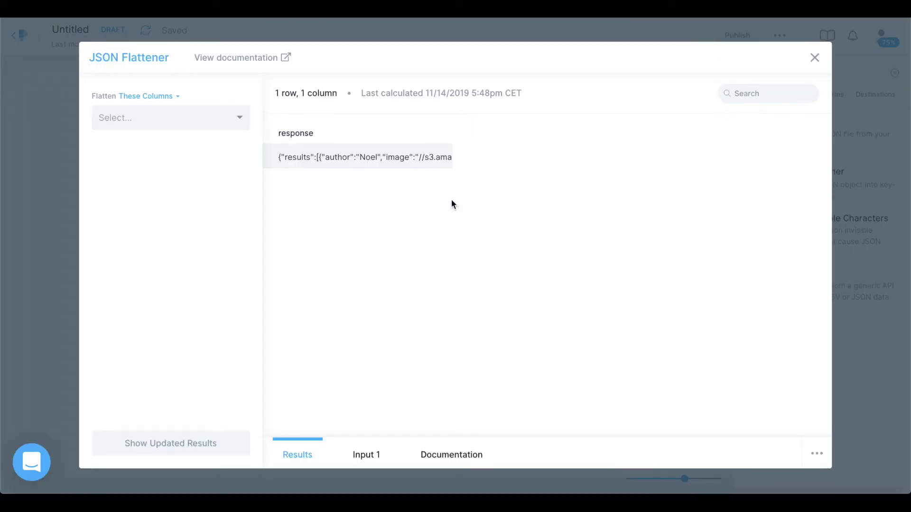
click(158, 123)
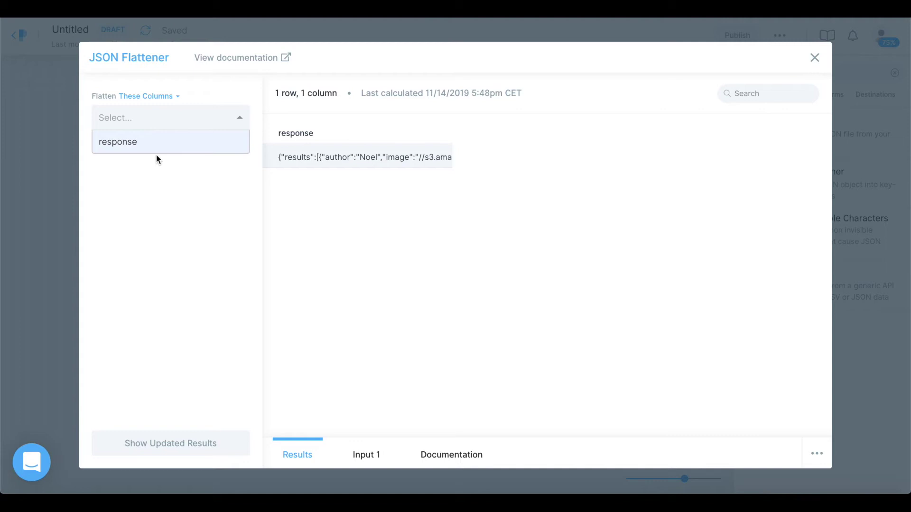
click(142, 142)
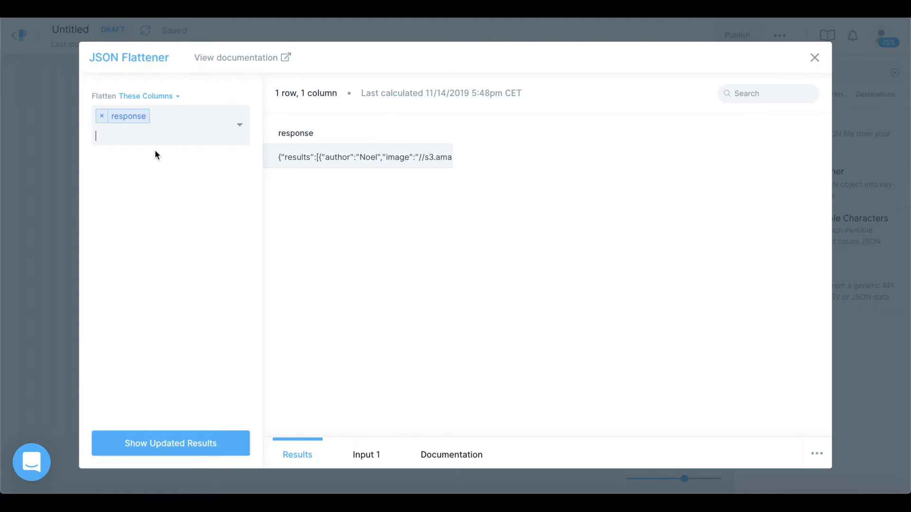
click(171, 441)
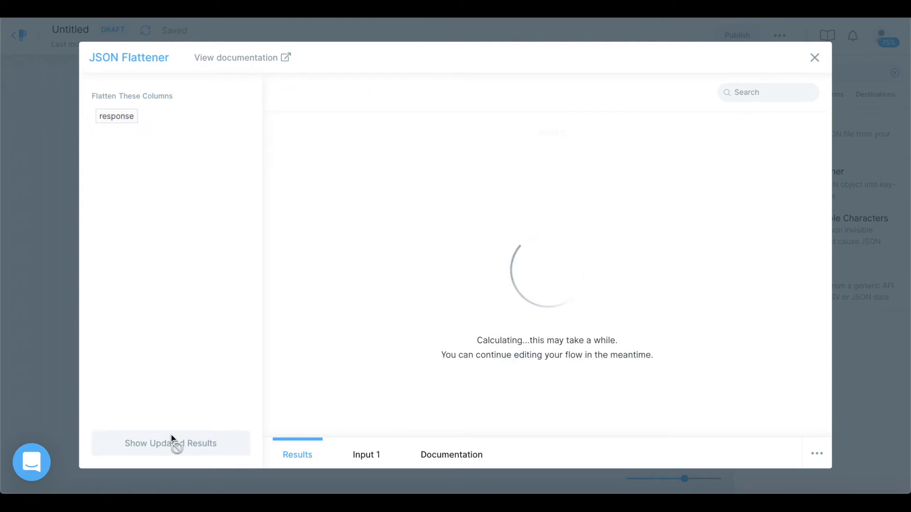
Set Expand List Into New Rows to 'response > results' and refresh the results
click(185, 180)
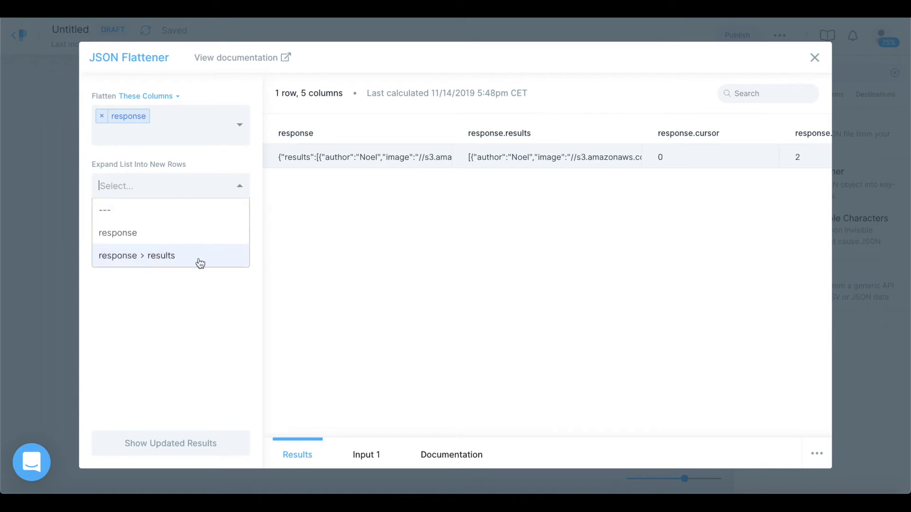
click(163, 259)
click(145, 436)
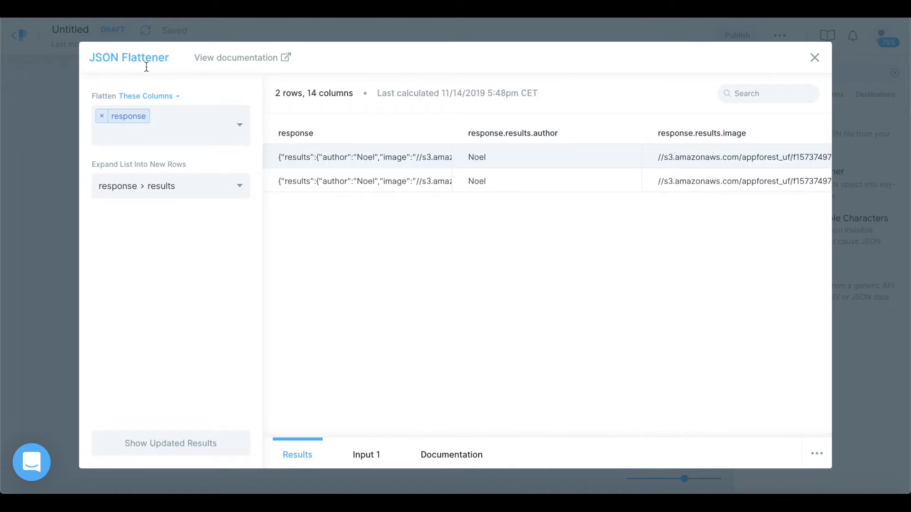
Scroll through the 14 resulting columns, such as title and author, for both blog rows
scroll(356, 164, right, 3)
scroll(357, 165, left, 2)
scroll(357, 165, right, 5)
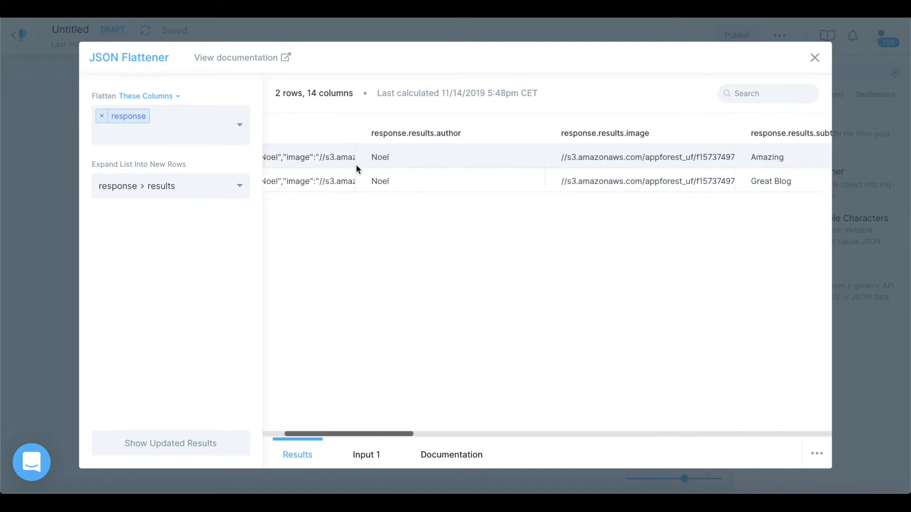
scroll(356, 169, left, 3)
scroll(356, 164, right, 3)
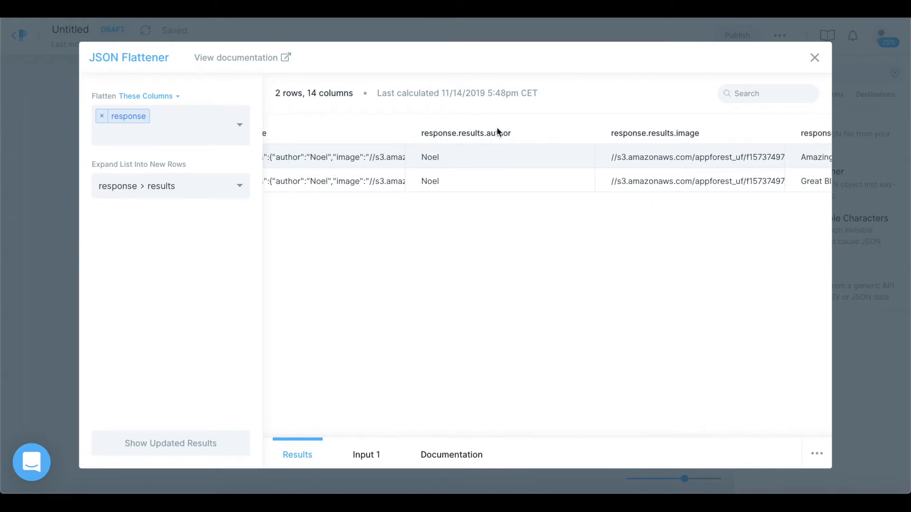
scroll(455, 190, right, 4)
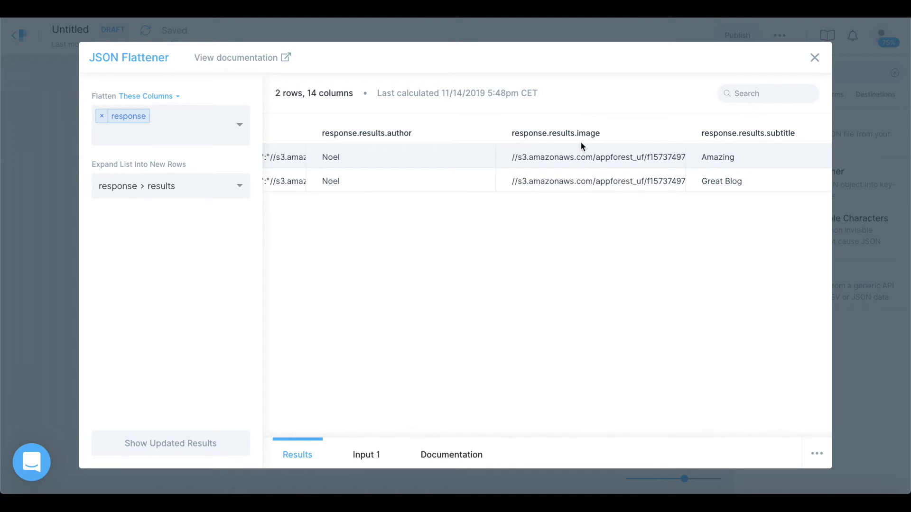
scroll(531, 196, right, 5)
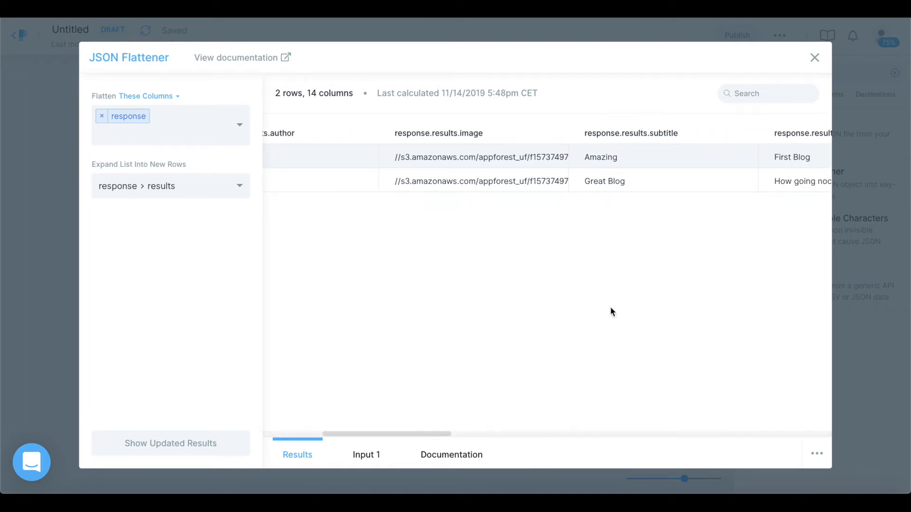
scroll(594, 149, right, 9)
scroll(603, 161, right, 18)
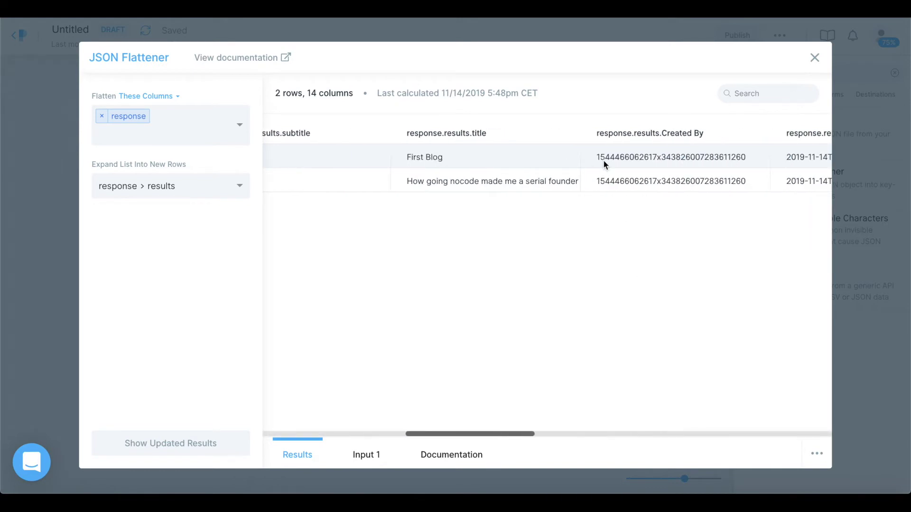
scroll(598, 158, right, 9)
scroll(597, 158, right, 13)
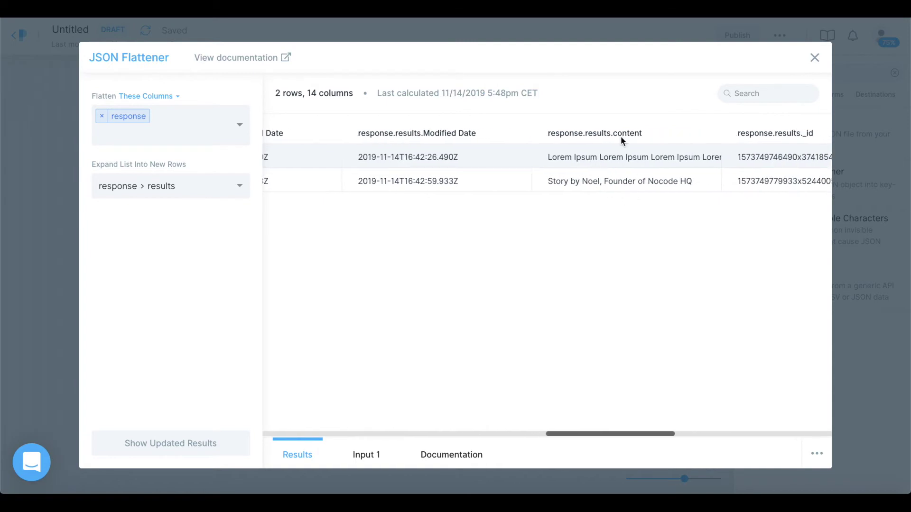
scroll(593, 150, right, 20)
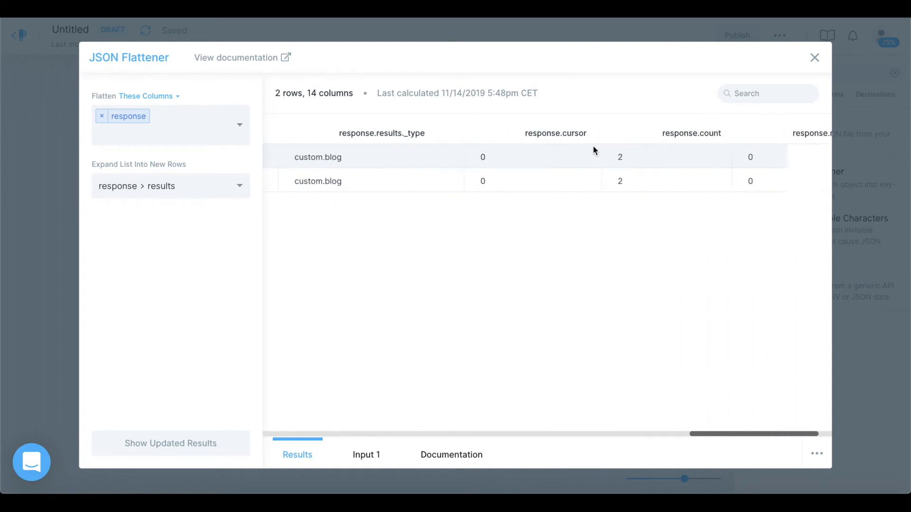
scroll(594, 150, left, 20)
scroll(593, 149, left, 15)
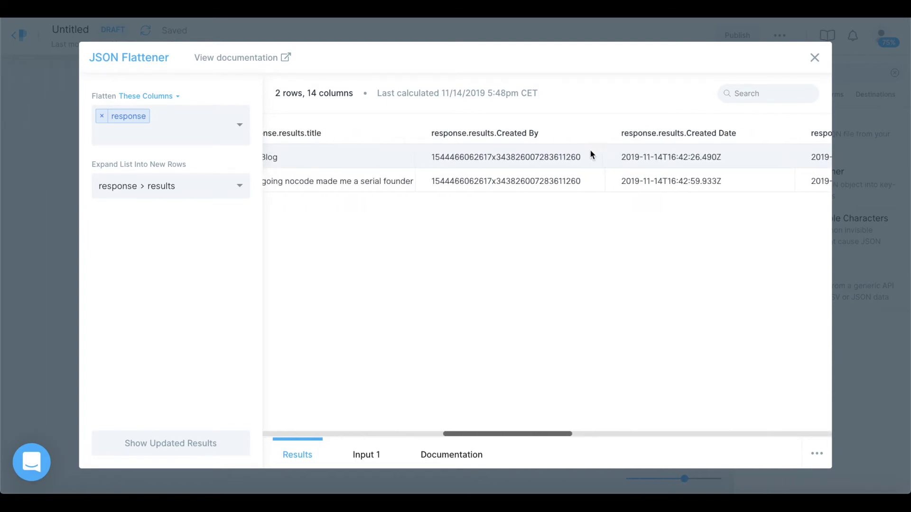
scroll(400, 181, left, 20)
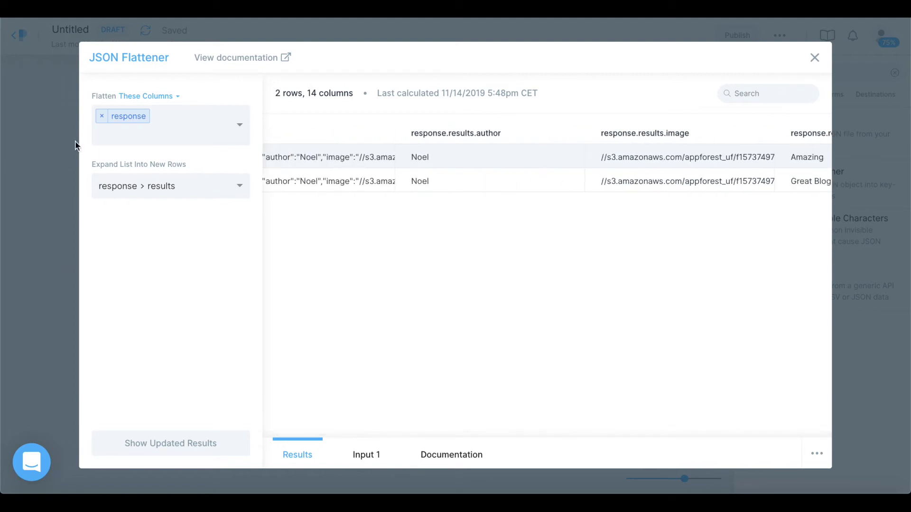
scroll(492, 211, right, 3)
scroll(492, 211, left, 5)
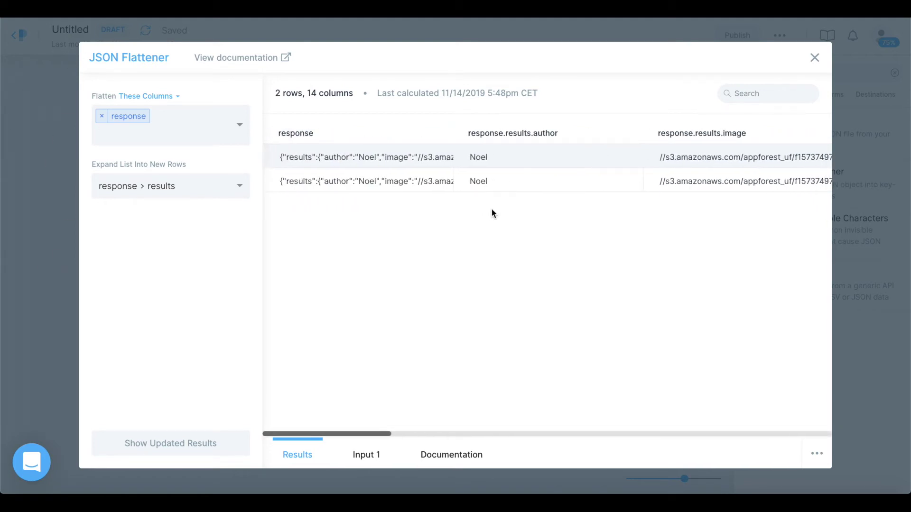
Add a Column Filter step, found by searching 'col', after the JSON Flattener
click(815, 58)
double_click(797, 75)
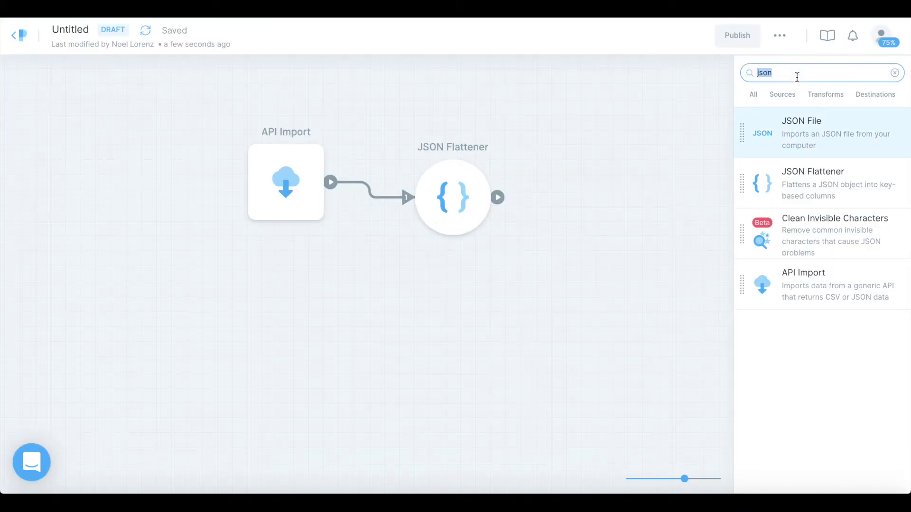
text(col)
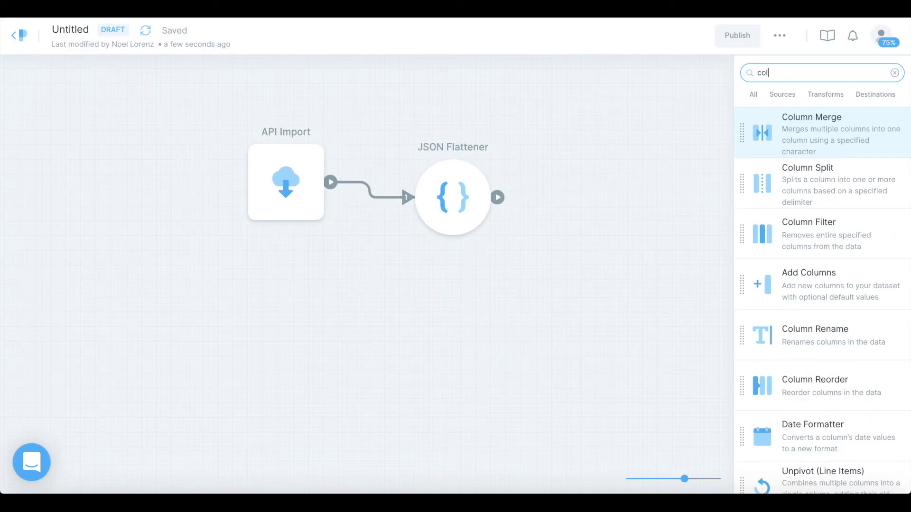
drag(803, 232, 578, 184)
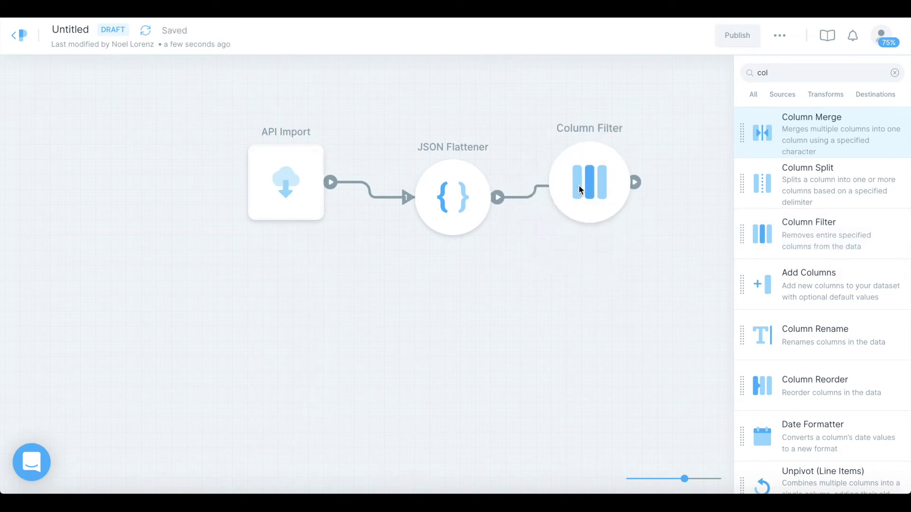
double_click(592, 187)
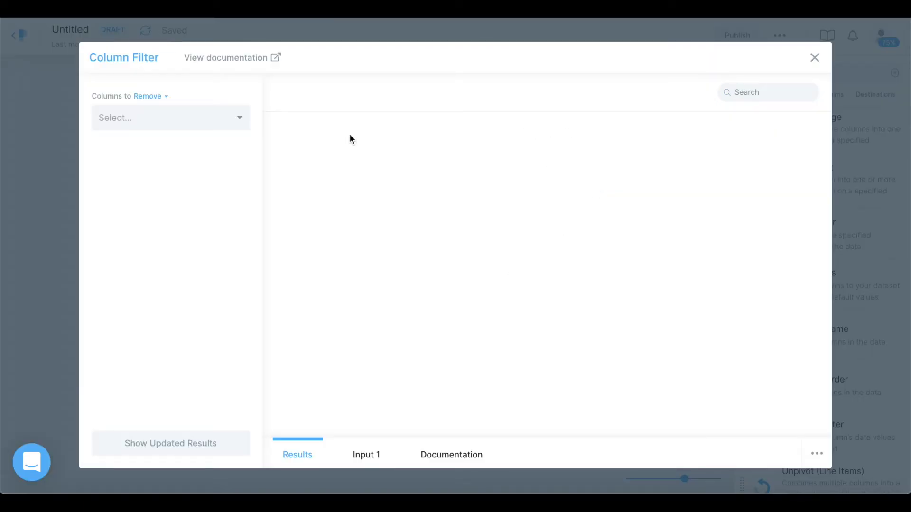
Remove response, Created By, Modified Date, _id, _type, cursor, count and remaining columns, then refresh
click(227, 125)
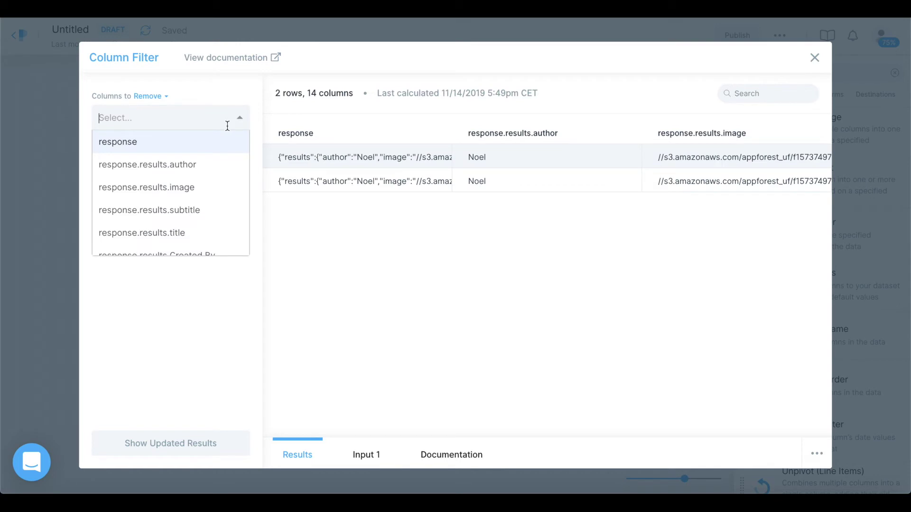
click(164, 142)
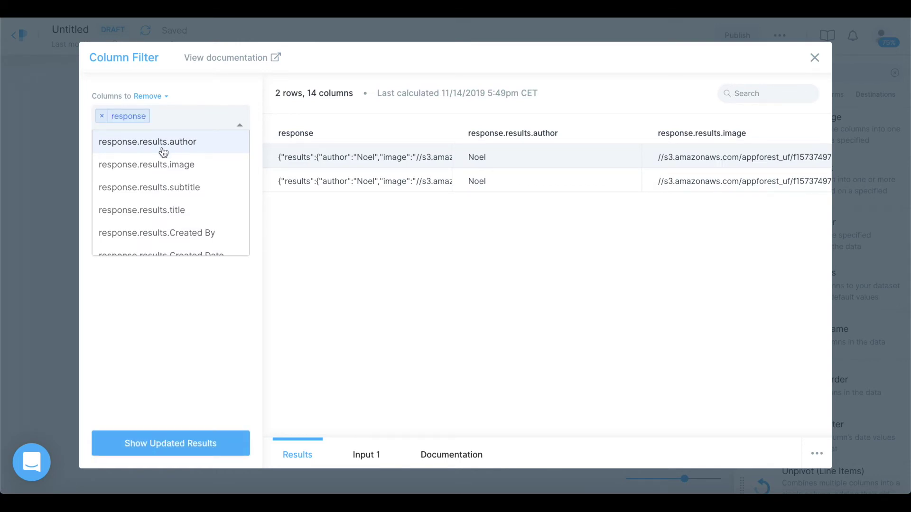
scroll(195, 169, down, 1)
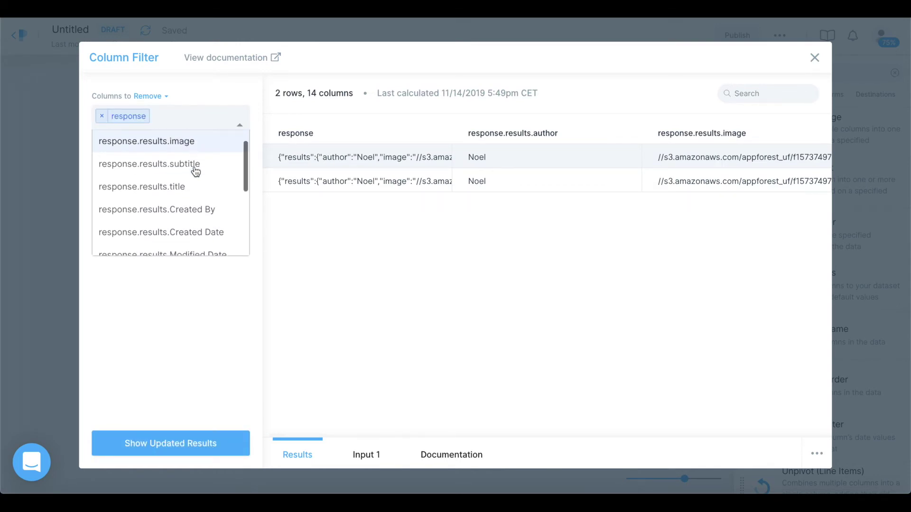
click(189, 215)
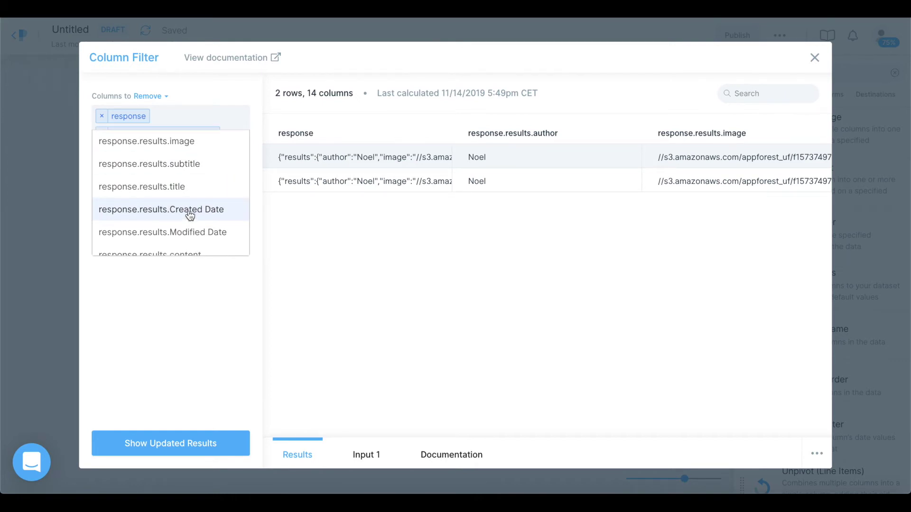
scroll(194, 220, down, 1)
click(212, 209)
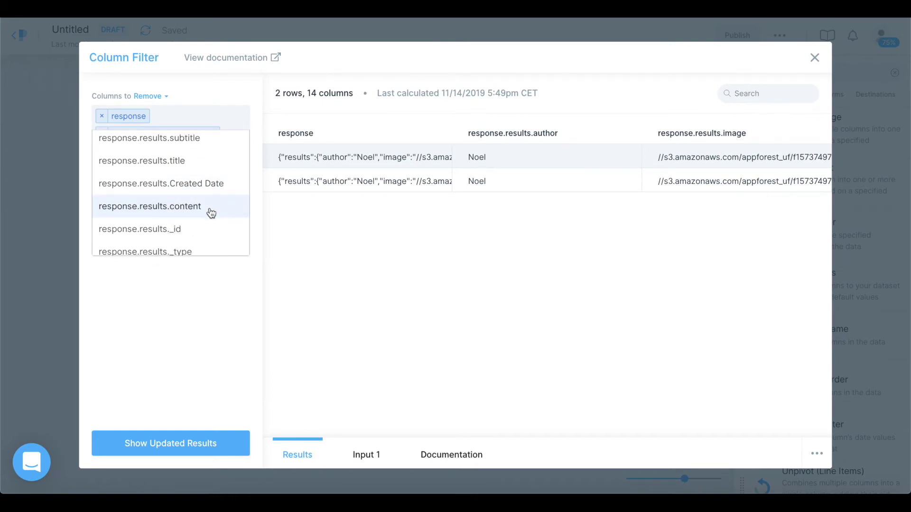
click(199, 232)
click(200, 232)
click(199, 232)
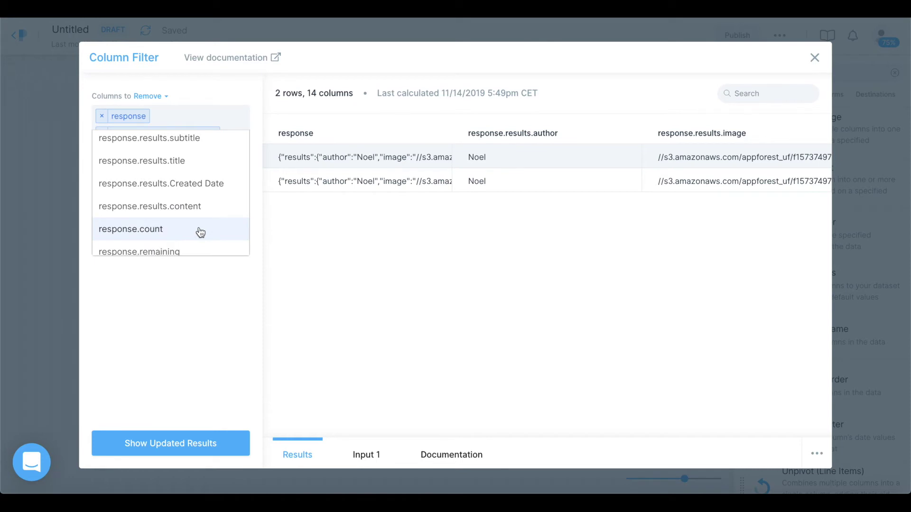
click(199, 230)
click(195, 241)
scroll(225, 161, up, 1)
scroll(226, 164, down, 1)
click(176, 408)
click(170, 445)
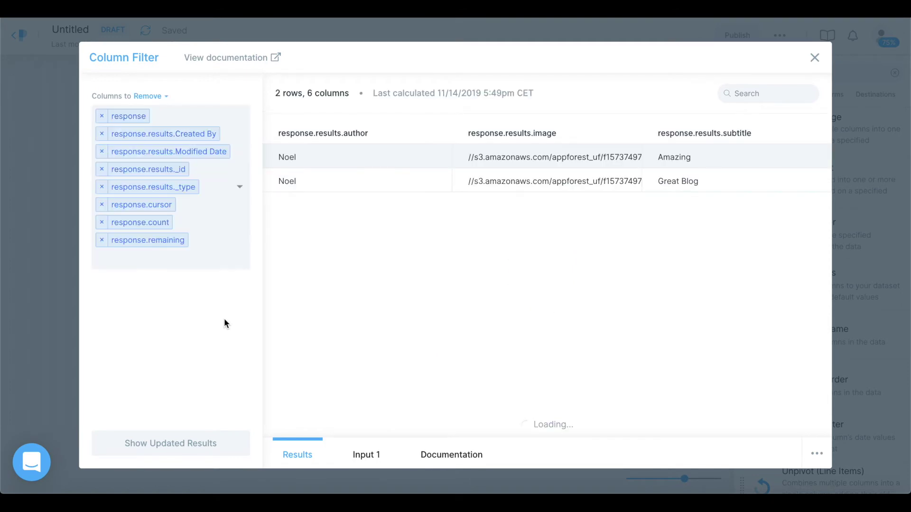
scroll(545, 176, right, 6)
scroll(545, 176, left, 6)
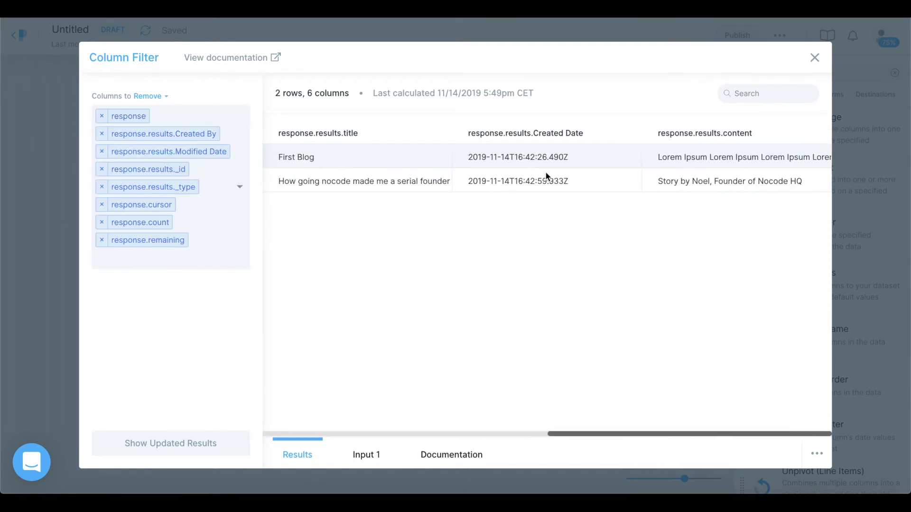
Add a Text Merge step and feed the Column Filter output into it
click(815, 58)
scroll(821, 285, down, 5)
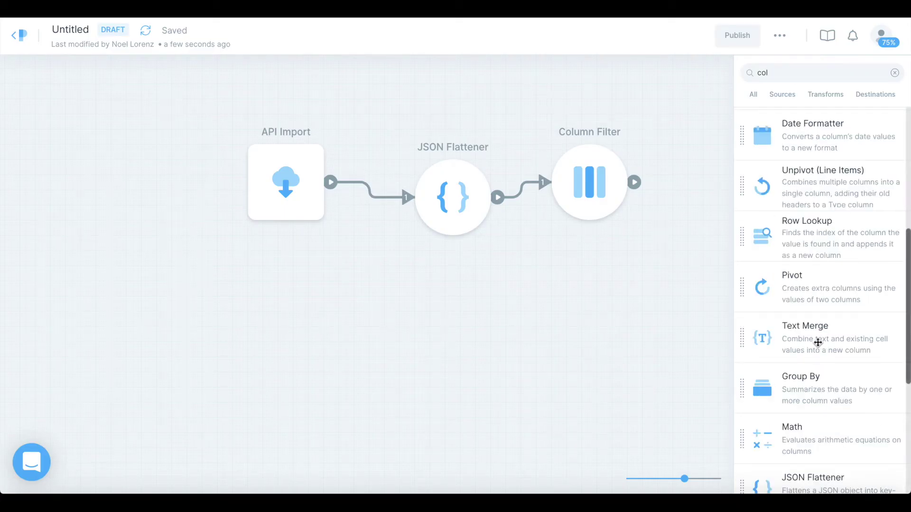
drag(810, 338, 664, 275)
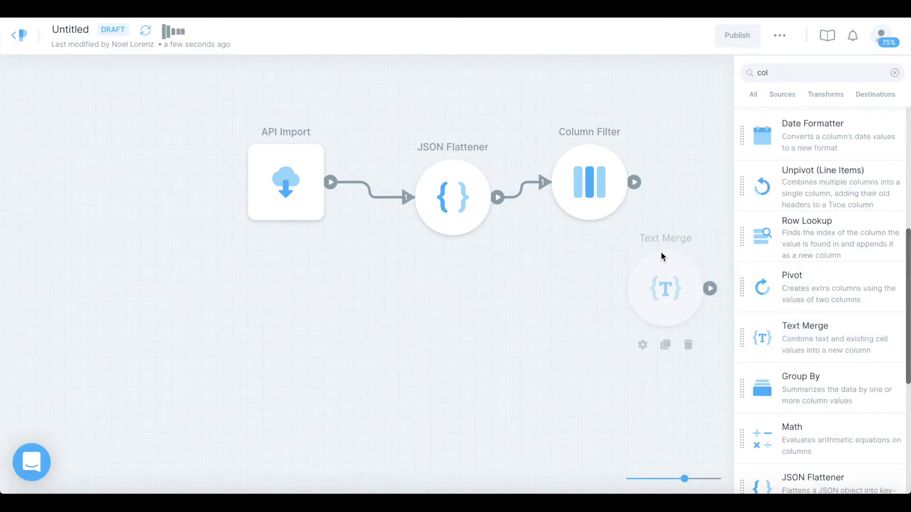
drag(646, 192, 663, 286)
Name the merged column 'Image' with the template https:{response.results.image}
double_click(666, 287)
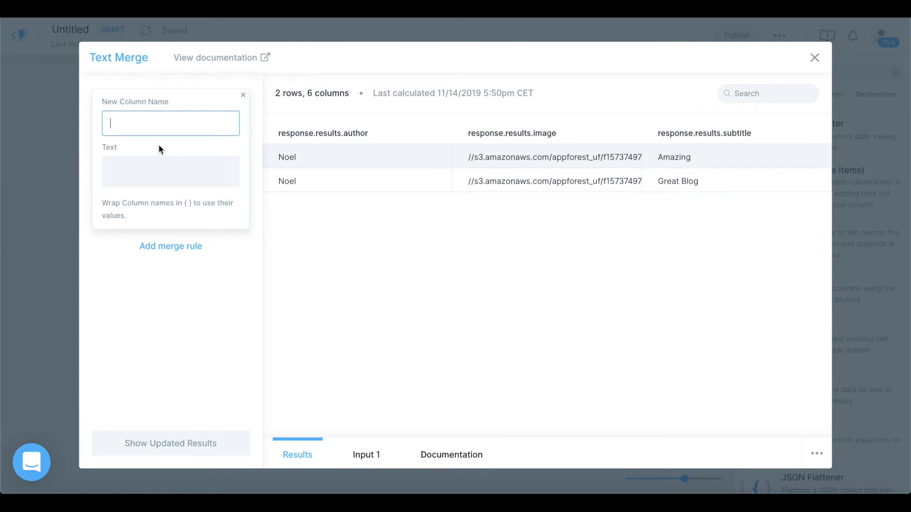
text(Image)
click(155, 171)
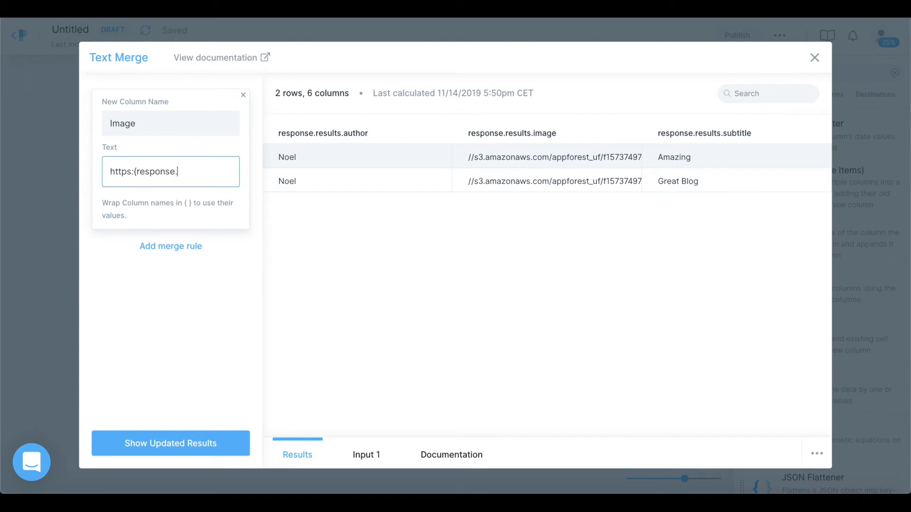
text(image)
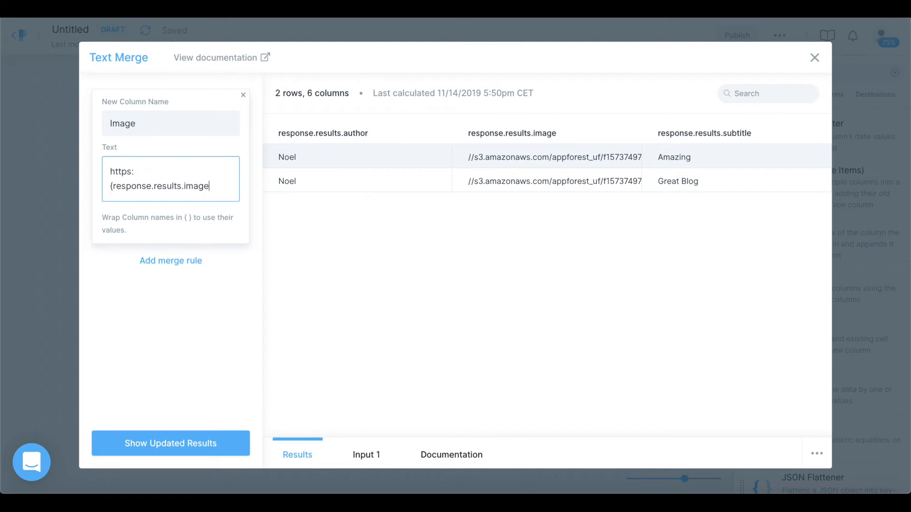
Refresh the Text Merge results and scroll to the new Image column
click(171, 444)
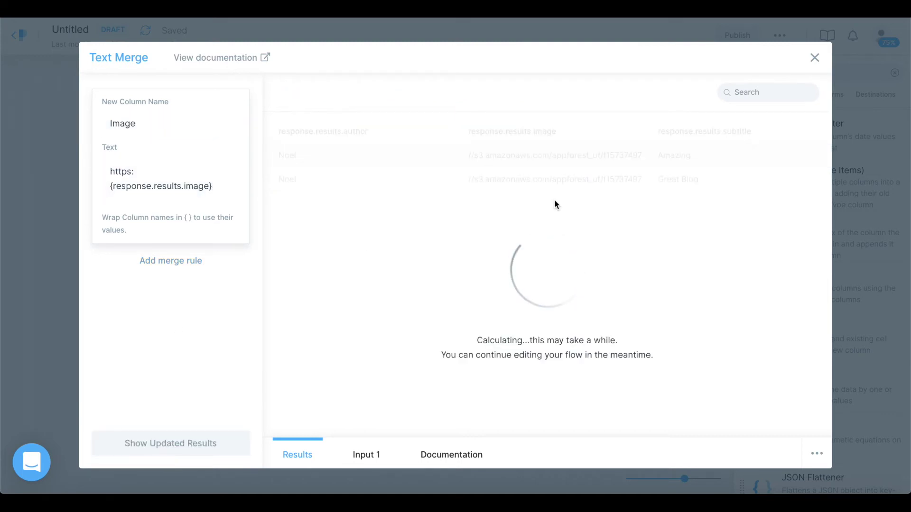
scroll(498, 178, right, 10)
scroll(497, 178, left, 10)
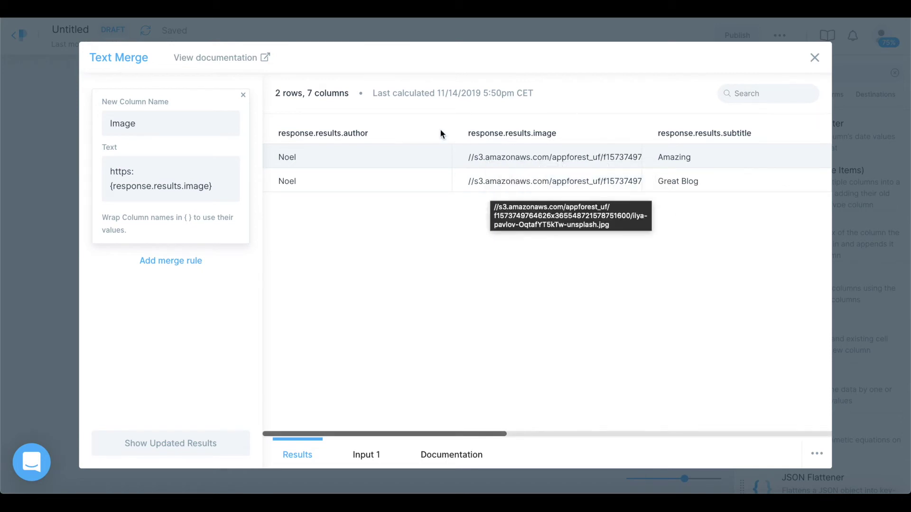
Review the https: prefix in the template and select the first row's generated image URL
click(126, 171)
double_click(126, 171)
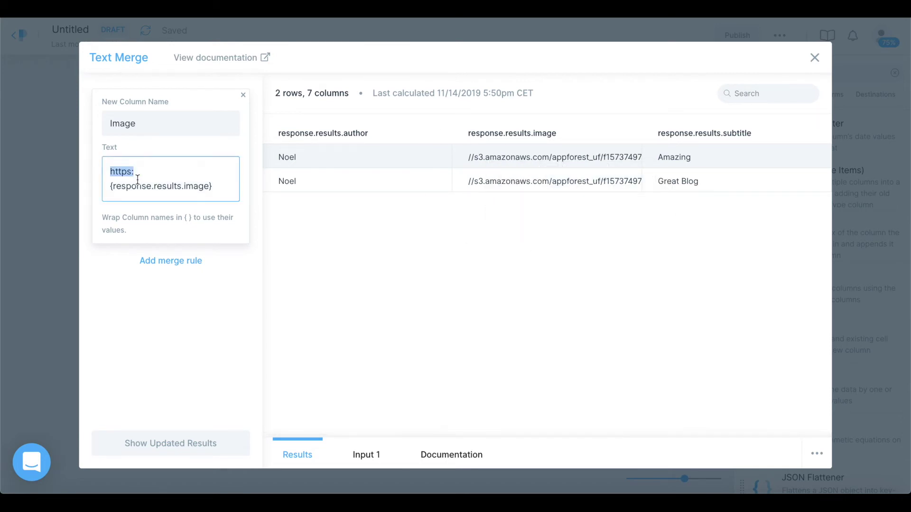
click(496, 154)
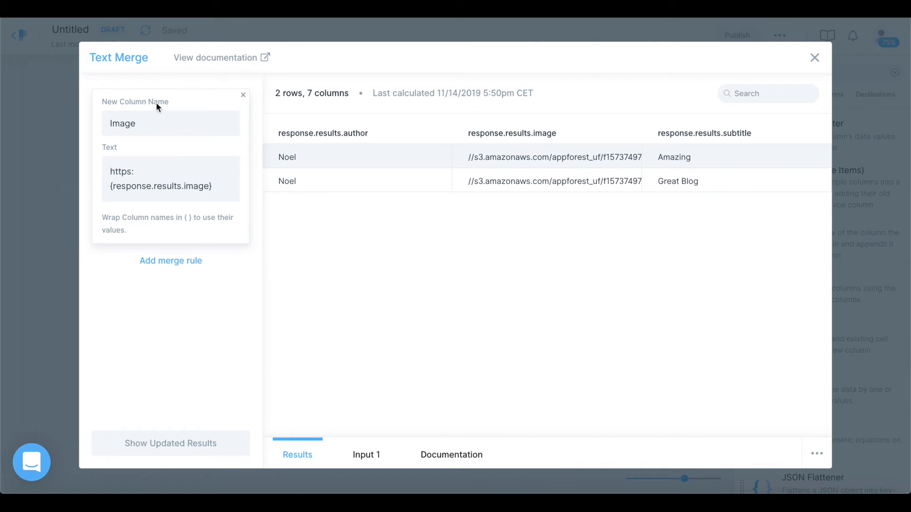
scroll(350, 181, right, 5)
click(140, 171)
drag(141, 170, 329, 193)
key(Left)
scroll(346, 189, left, 5)
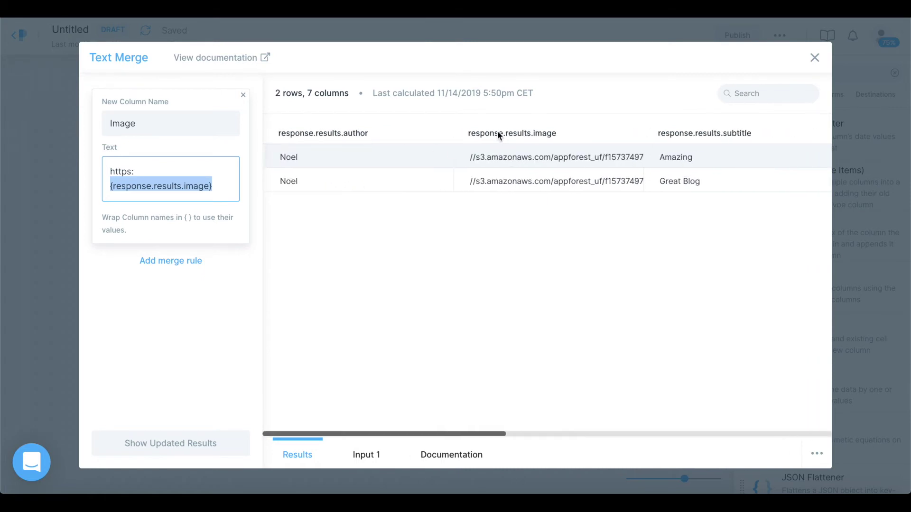
scroll(475, 275, right, 3)
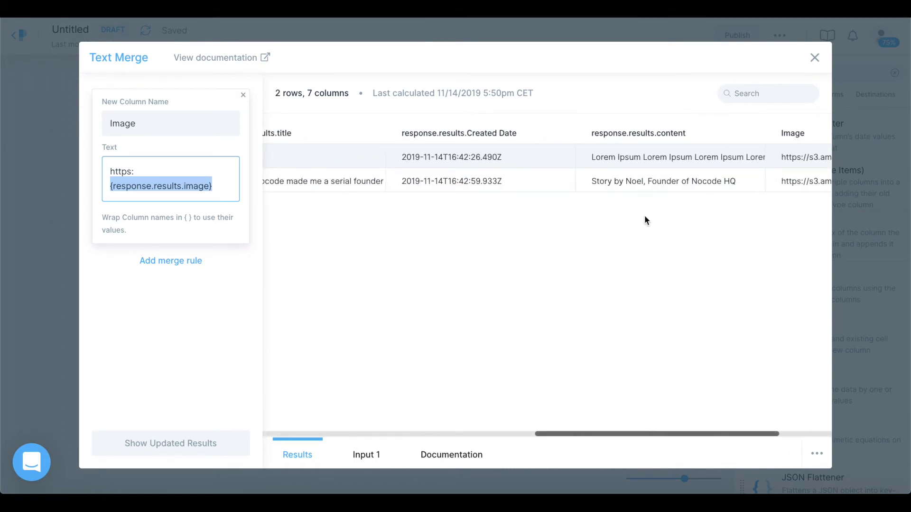
scroll(644, 215, right, 3)
click(721, 157)
triple_click(722, 157)
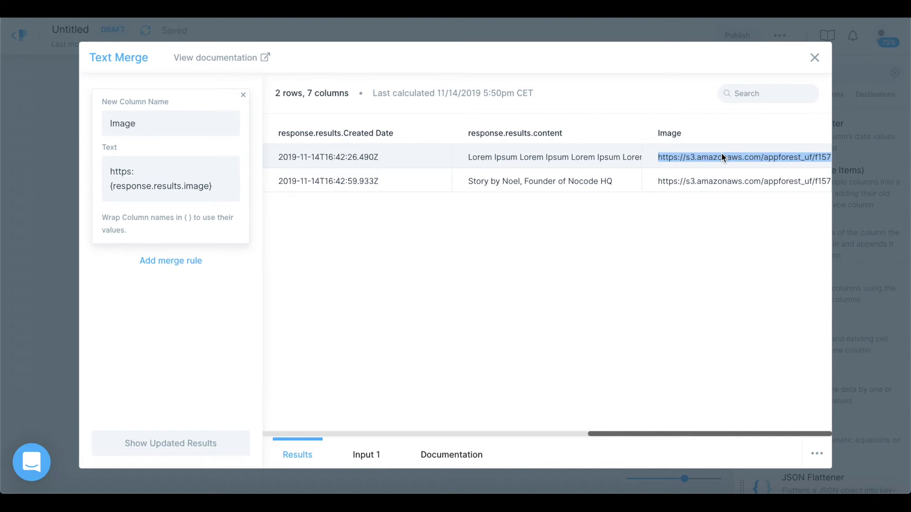
Add a second Column Filter step fed by the Text Merge output
click(814, 57)
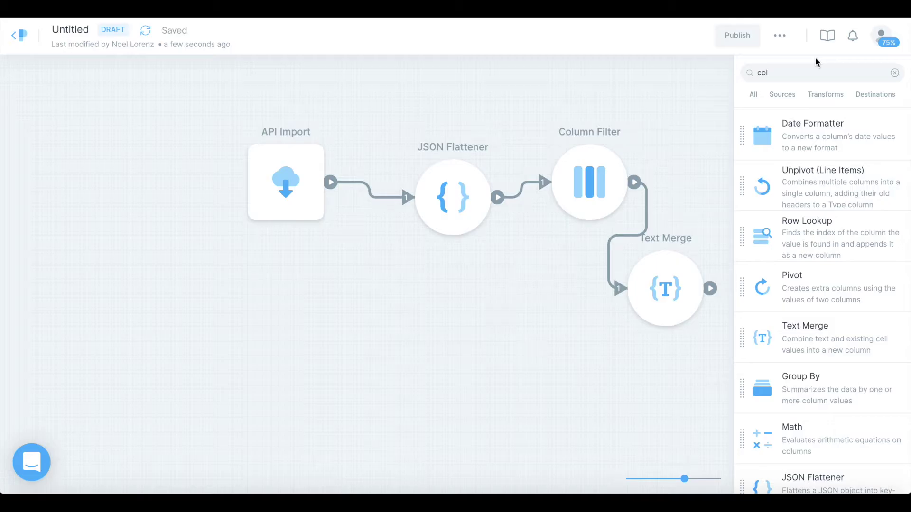
scroll(807, 189, up, 5)
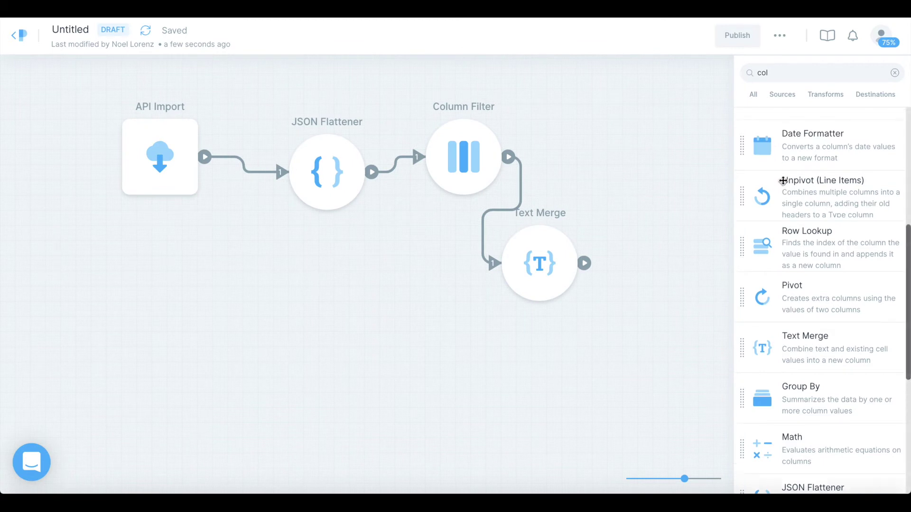
drag(816, 235, 646, 172)
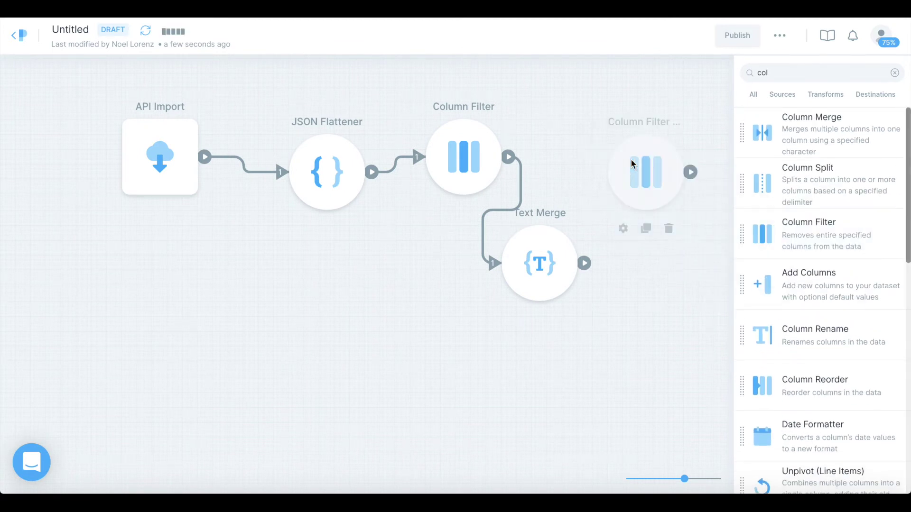
drag(584, 264, 646, 176)
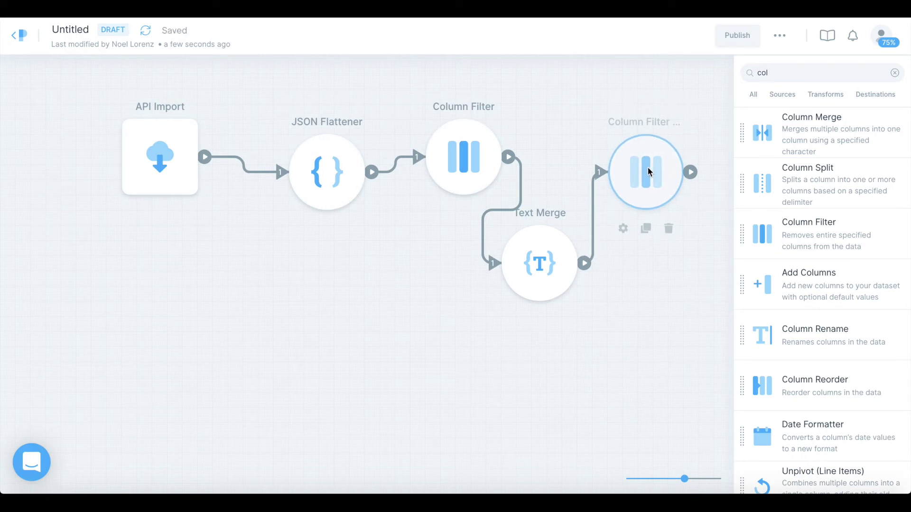
double_click(648, 167)
Remove the response.results.image column and check the 6-column results
click(239, 118)
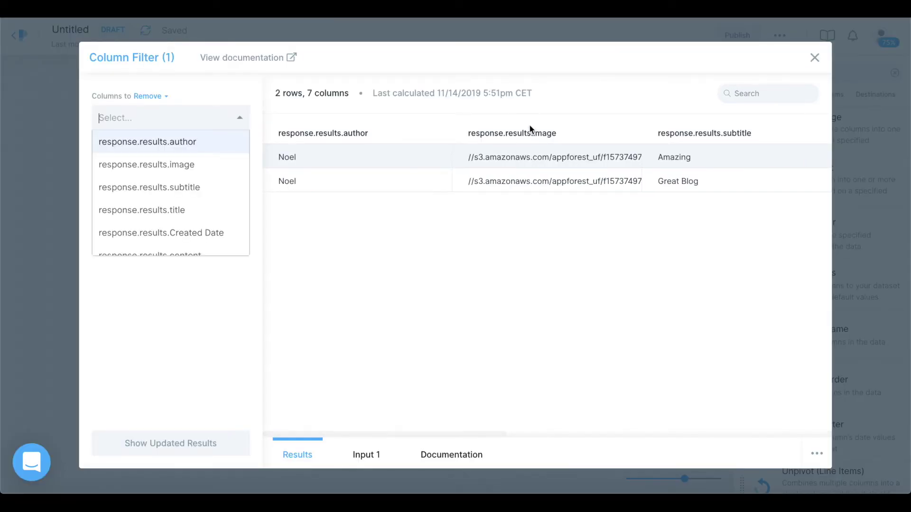
click(205, 165)
click(183, 356)
click(153, 441)
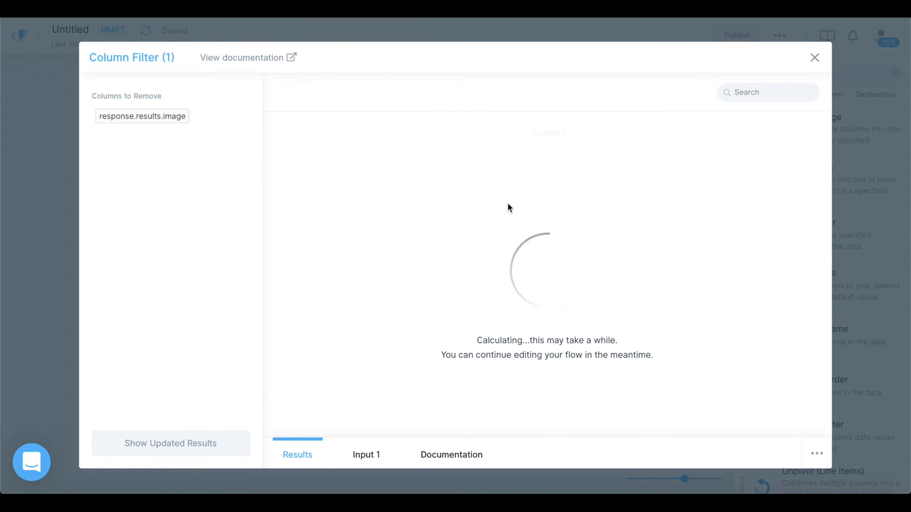
scroll(478, 155, right, 10)
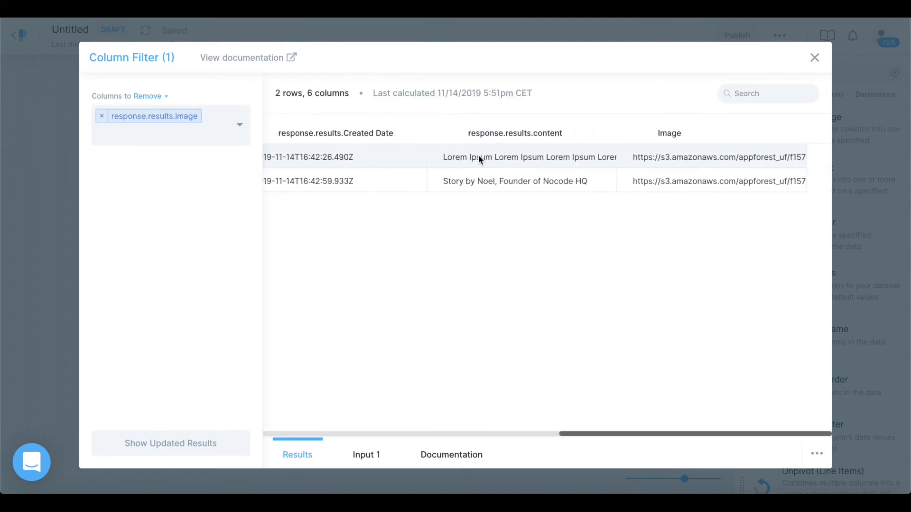
scroll(478, 155, left, 10)
scroll(478, 154, right, 10)
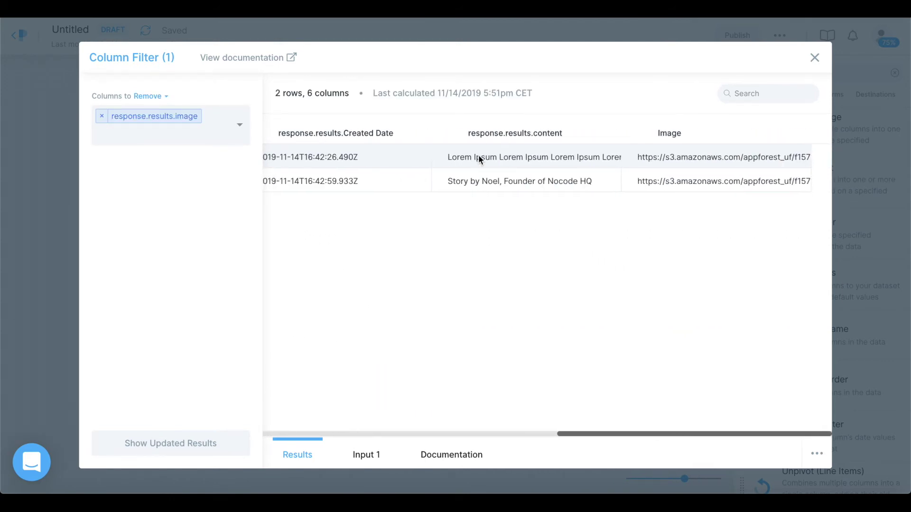
Place a Google Sheets Export step, found via 'export she', and wire the last Column Filter into it
click(814, 58)
drag(679, 251, 482, 306)
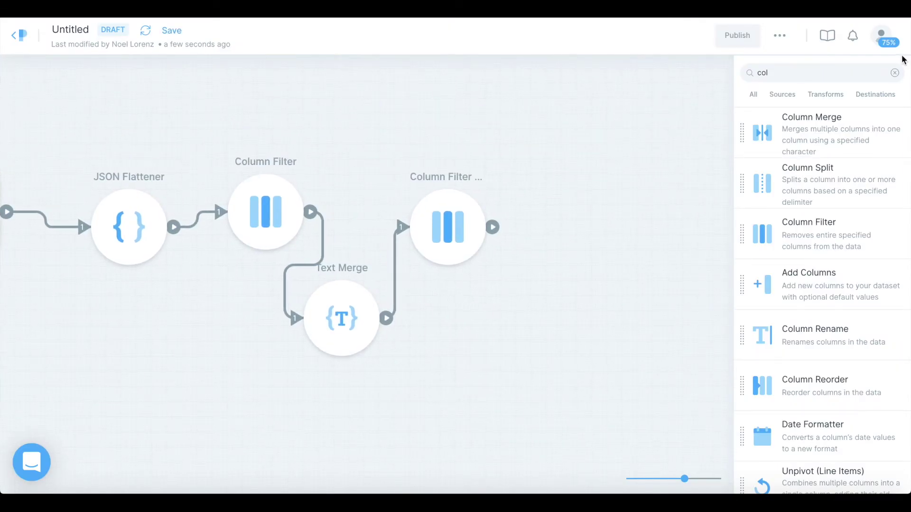
click(895, 72)
click(860, 77)
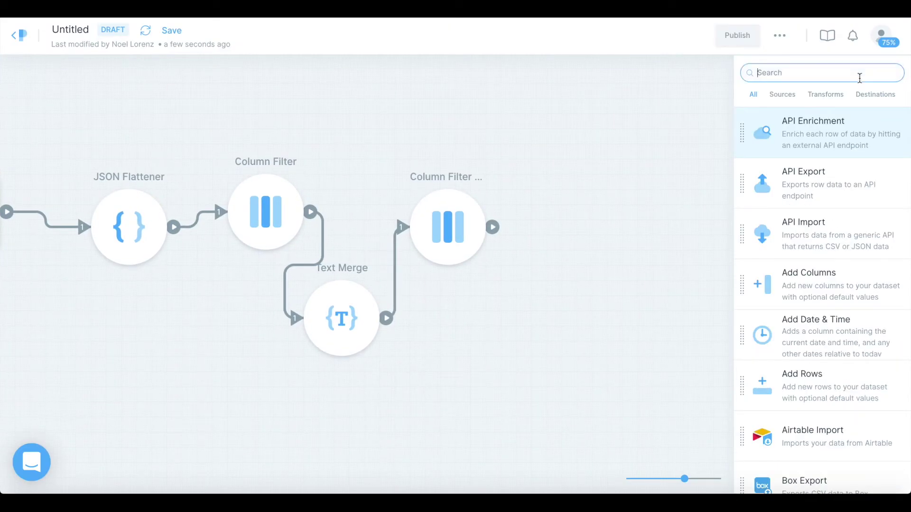
text(expor)
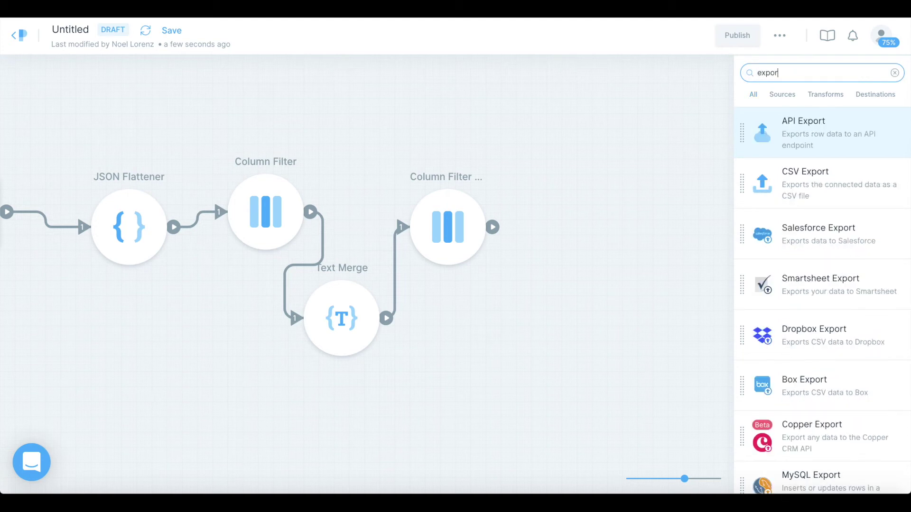
text(t she)
key(ctrl+a)
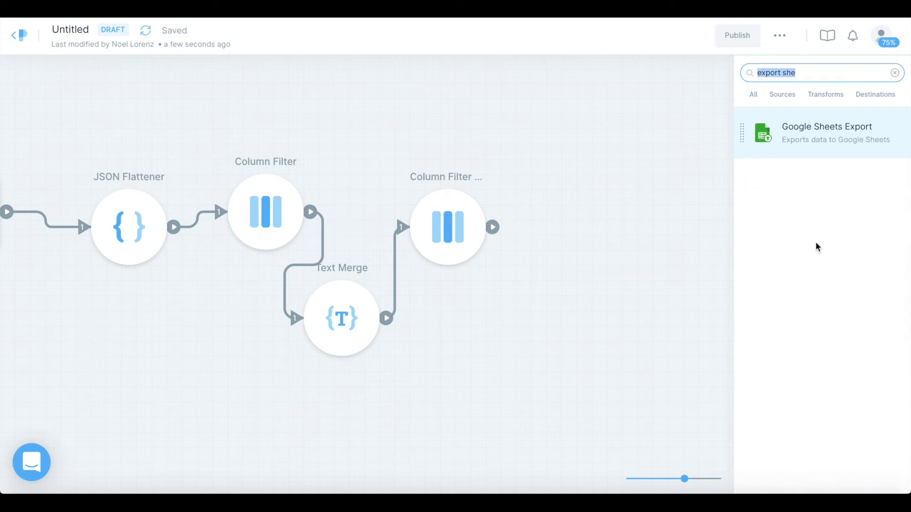
drag(850, 143, 562, 207)
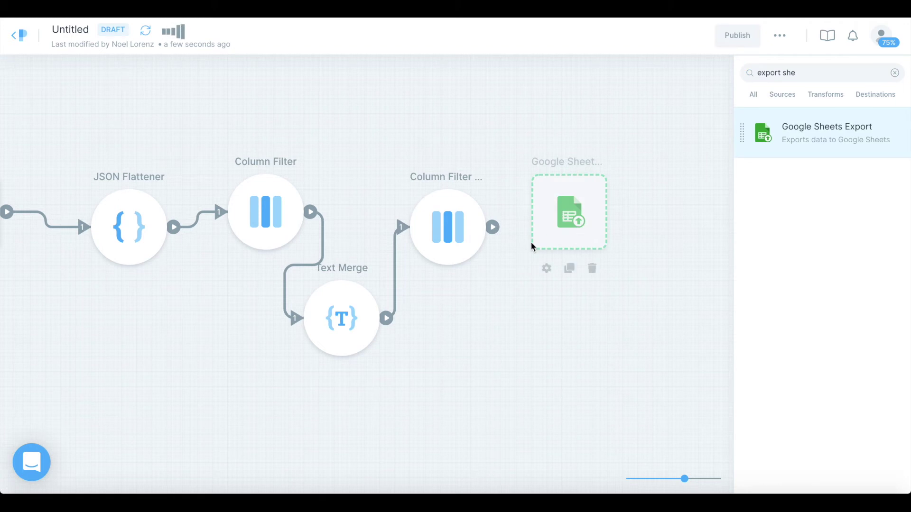
drag(494, 227, 552, 199)
Export to the Blog App file's BlogPost sheet with Overwrite Sheet, previewing 2 rows and 6 columns
double_click(552, 199)
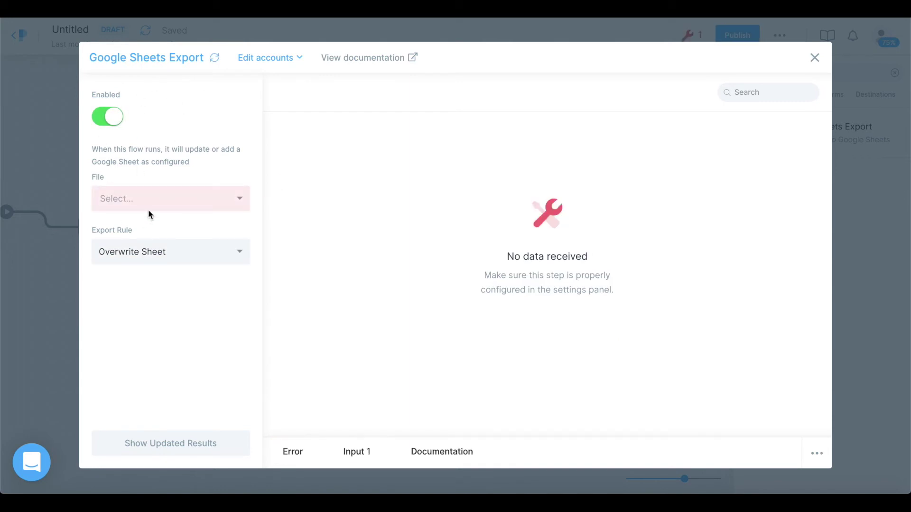
click(155, 199)
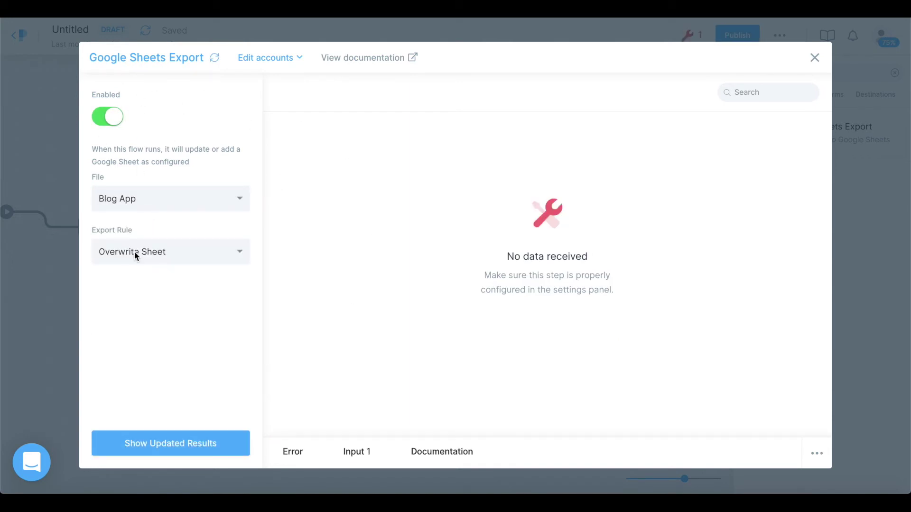
click(135, 252)
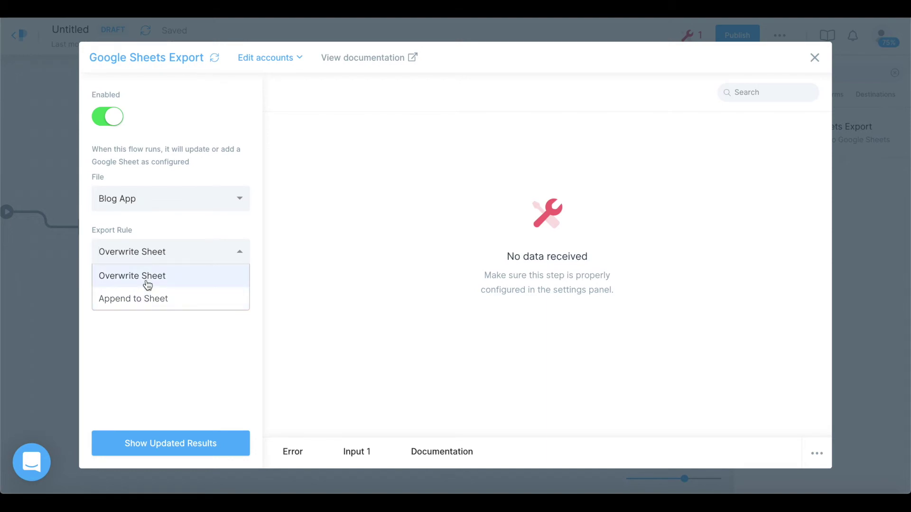
click(147, 284)
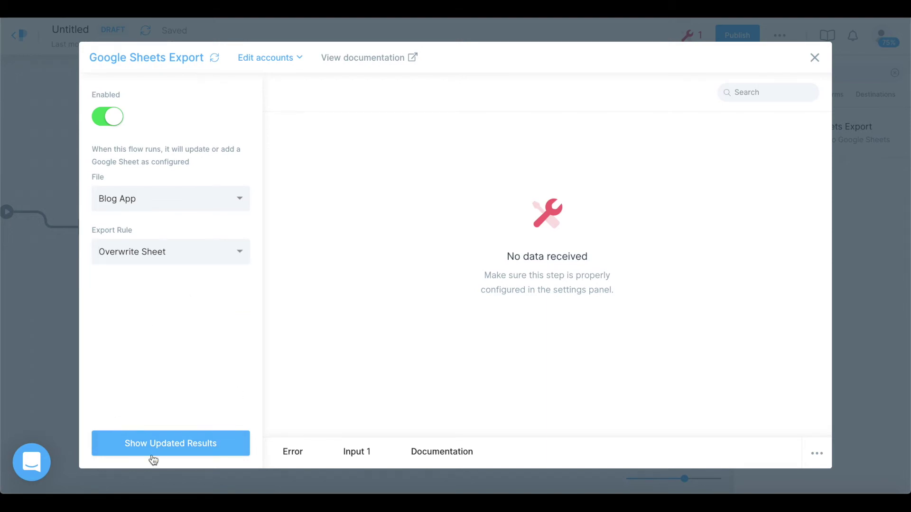
click(180, 451)
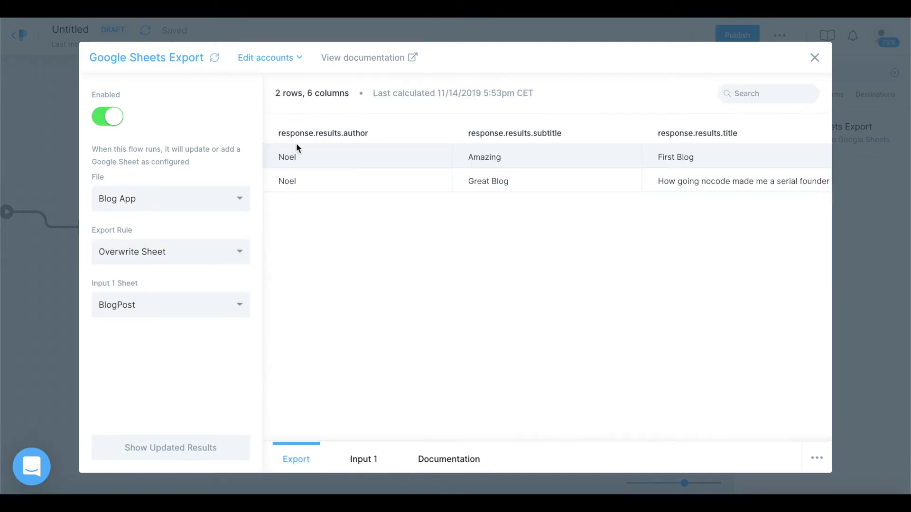
scroll(302, 181, right, 10)
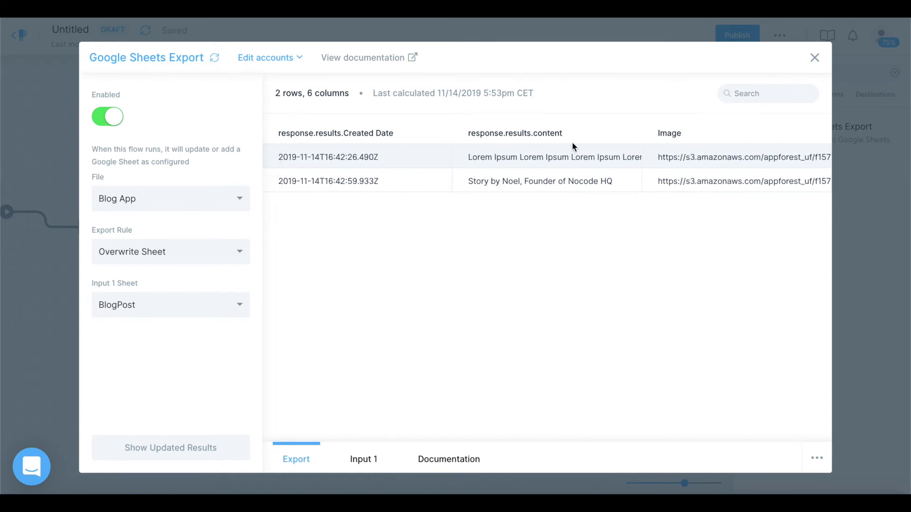
scroll(493, 157, left, 10)
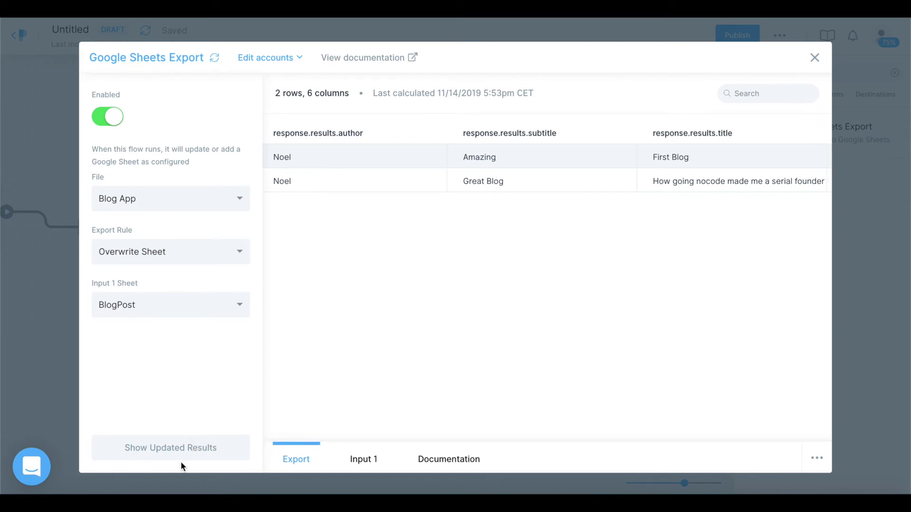
Publish the flow and start a Run Now to Google Sheets
click(814, 60)
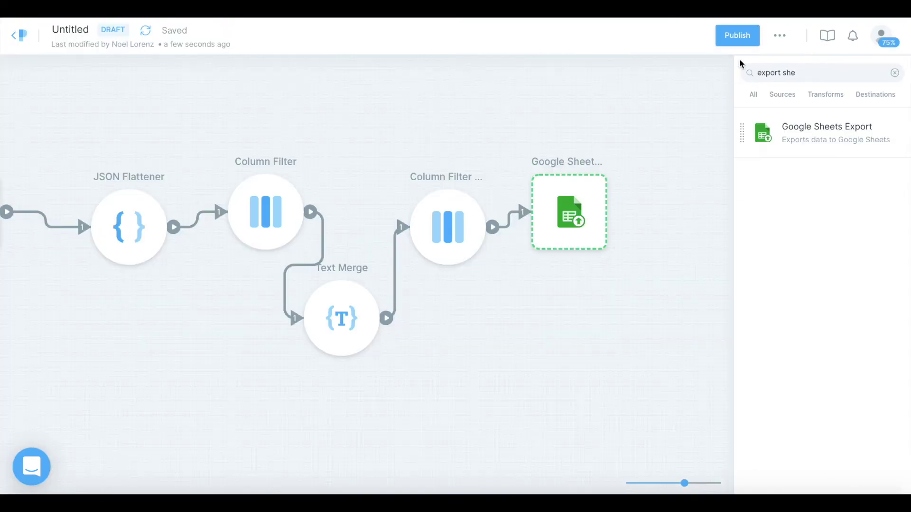
click(744, 38)
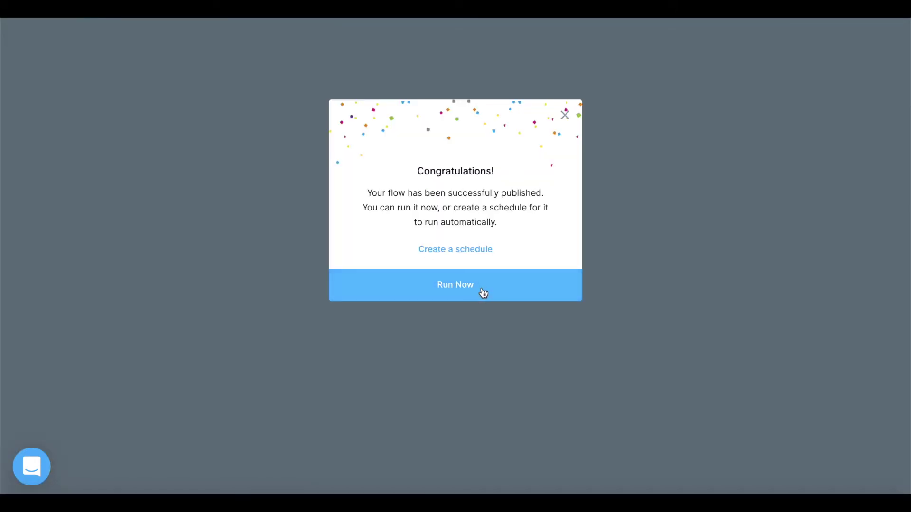
click(483, 289)
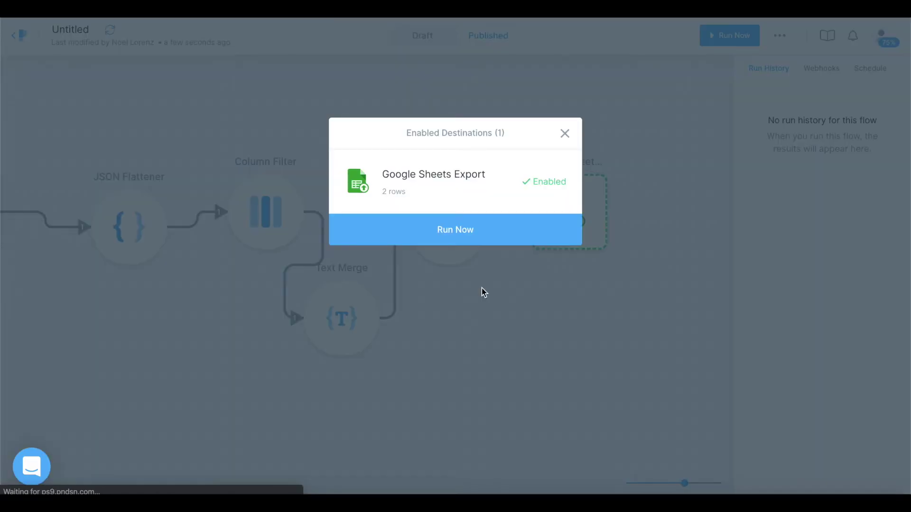
click(473, 240)
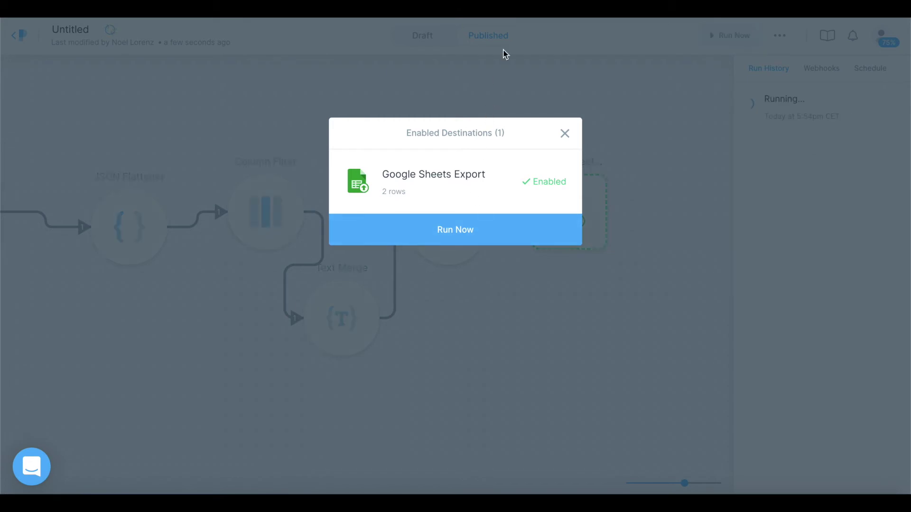
Dismiss the run-in-progress error and run the export again until it succeeds
click(427, 229)
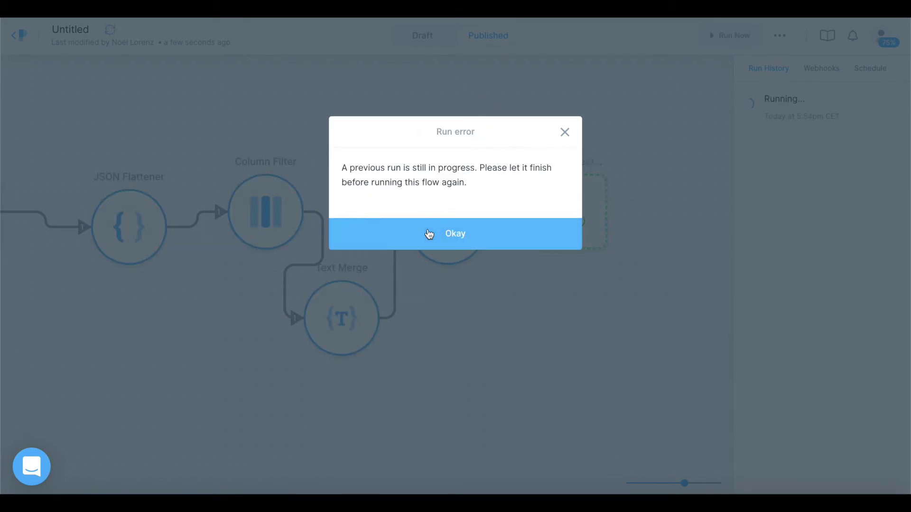
click(453, 232)
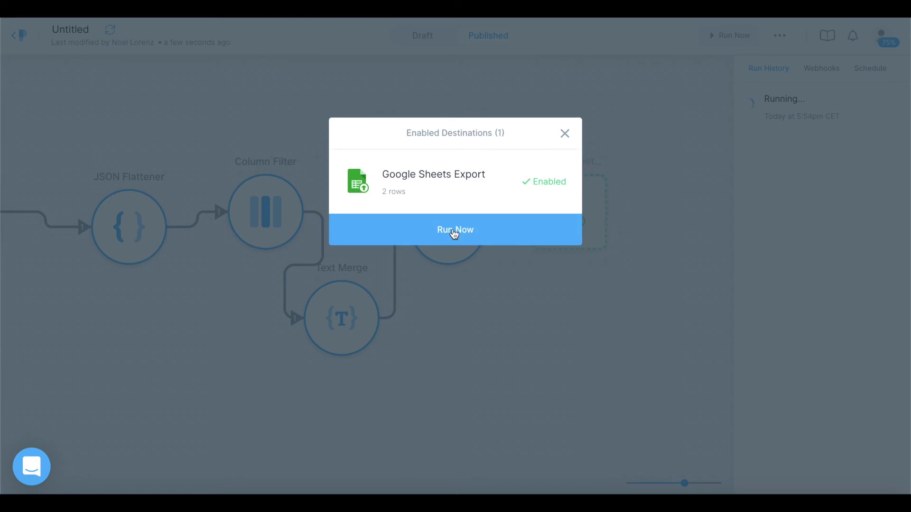
click(454, 231)
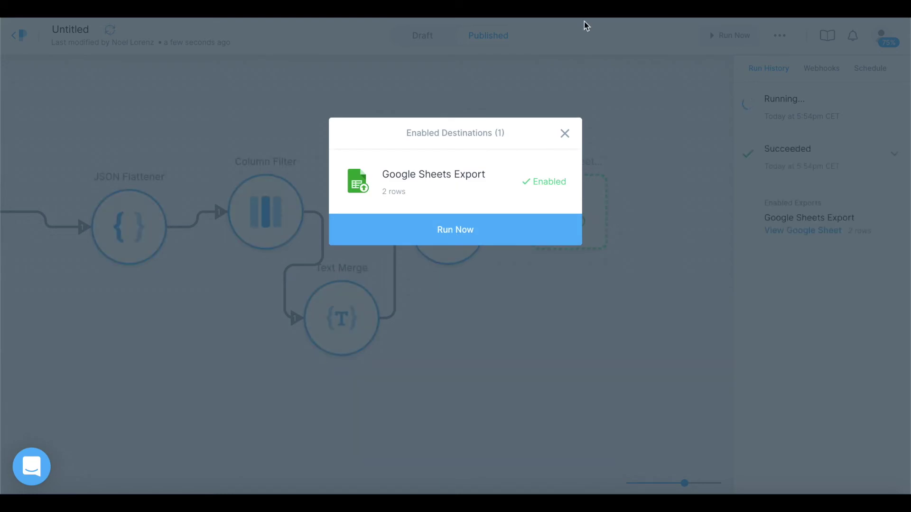
click(567, 133)
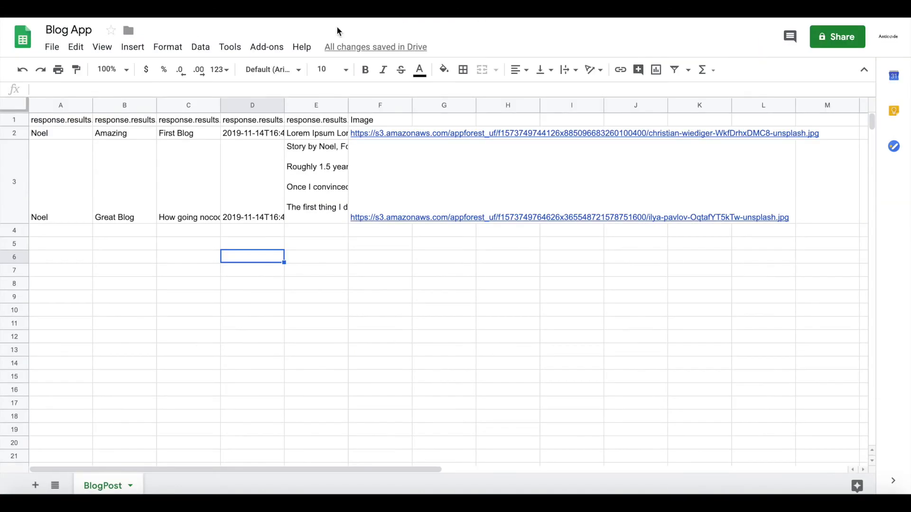
Check the exported column headers in the BlogPost sheet
click(257, 335)
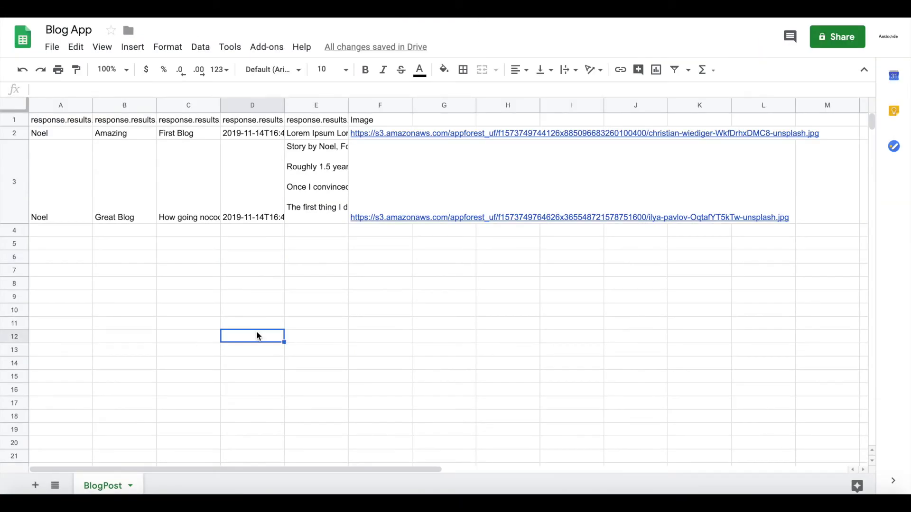
click(74, 123)
key(Right)
key(Right)
key(Right)
key(Left)
key(Left)
key(Left)
key(Right)
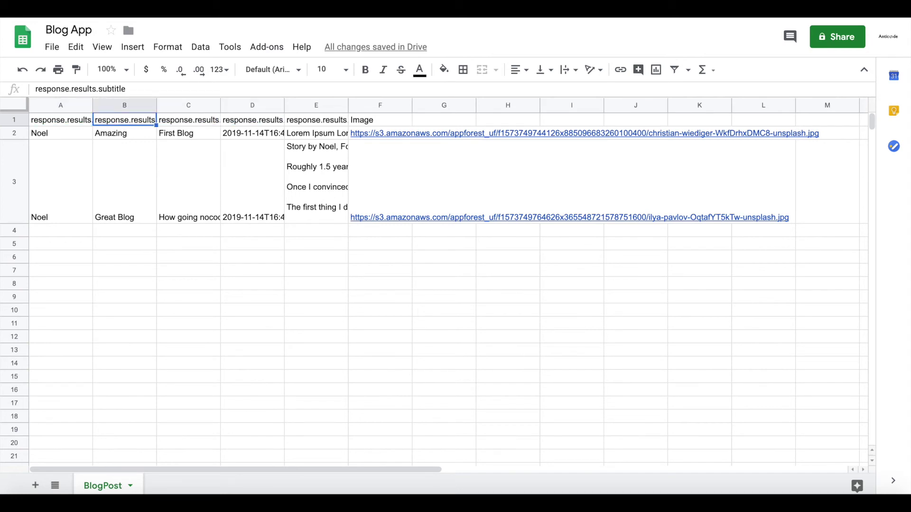
key(Right)
Check both posts' values, such as titles, authors and subtitles 'Amazing' and 'Great Blog'
key(Right)
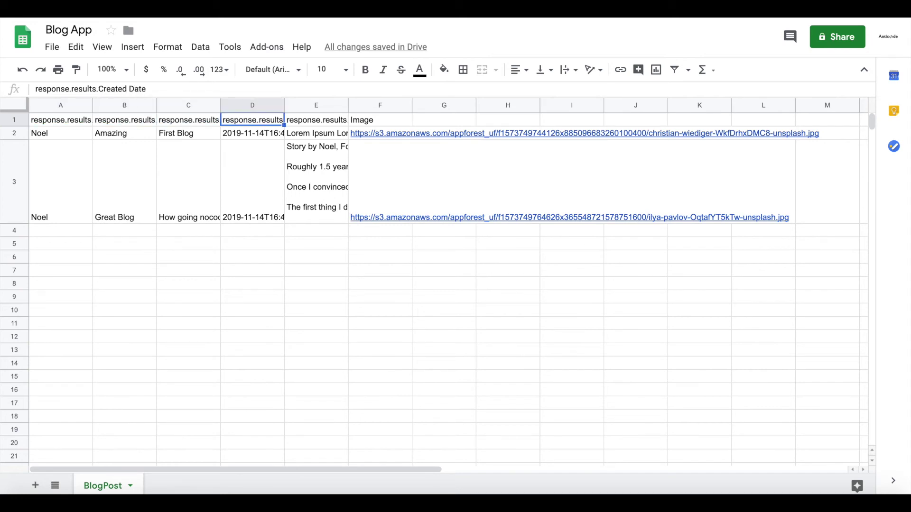
key(Left)
key(Left)
key(Down)
key(Left)
key(Down)
key(Right)
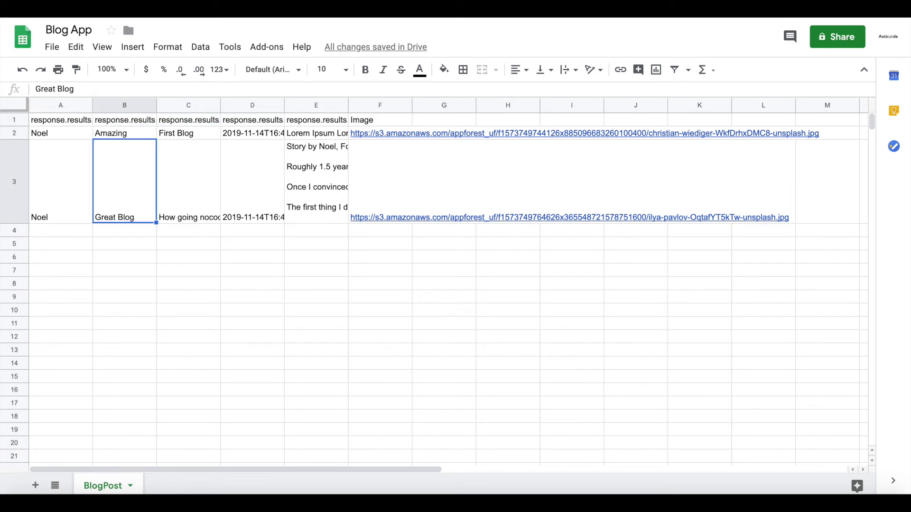
key(Up)
key(Right)
key(Down)
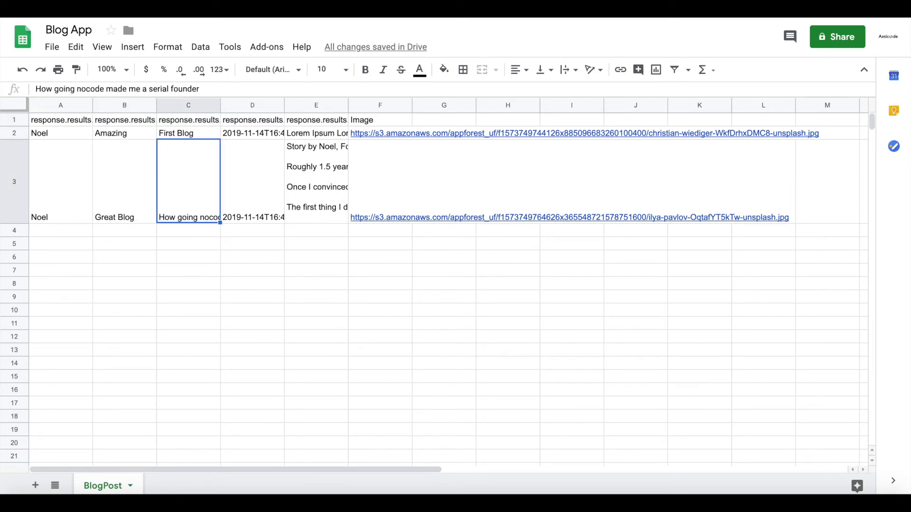
key(Right)
key(Left)
key(Up)
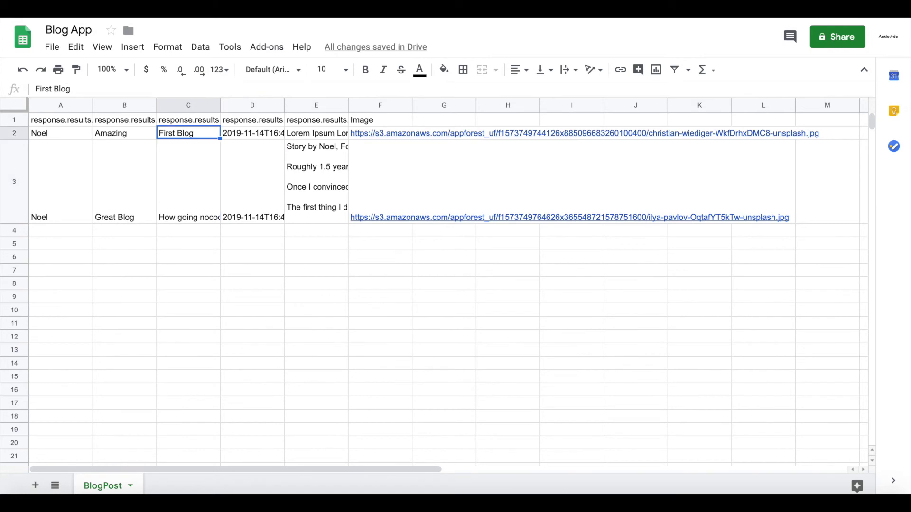
key(Down)
key(Right)
key(Right)
key(Right)
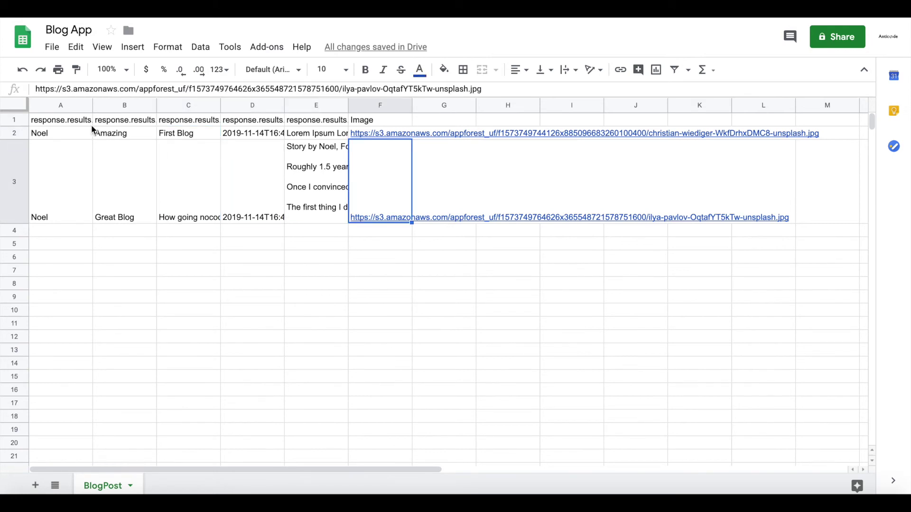
Select cell F3's image URL, then return to Bubble's Data types
click(346, 88)
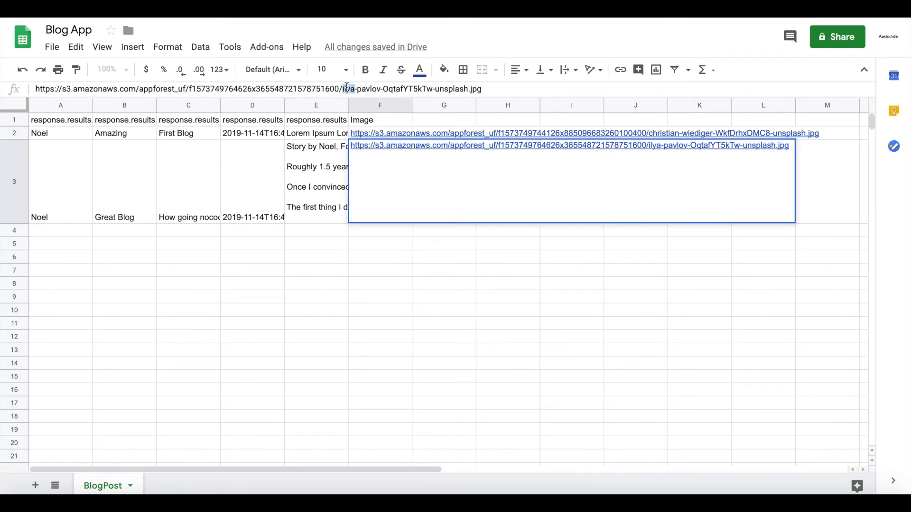
triple_click(347, 88)
click(390, 297)
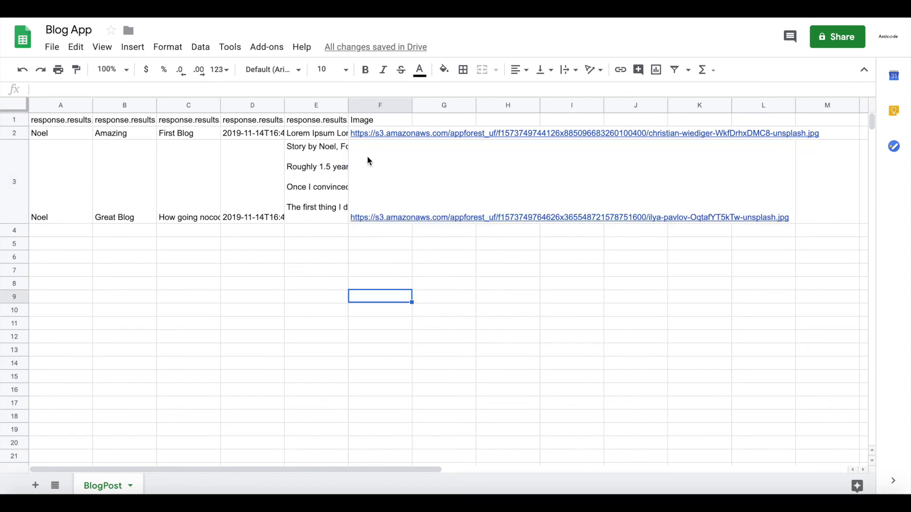
click(397, 221)
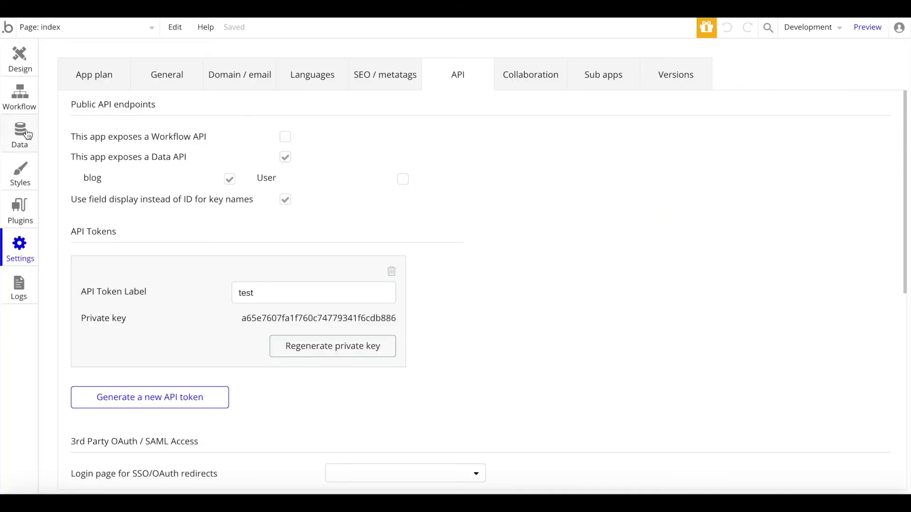
click(29, 134)
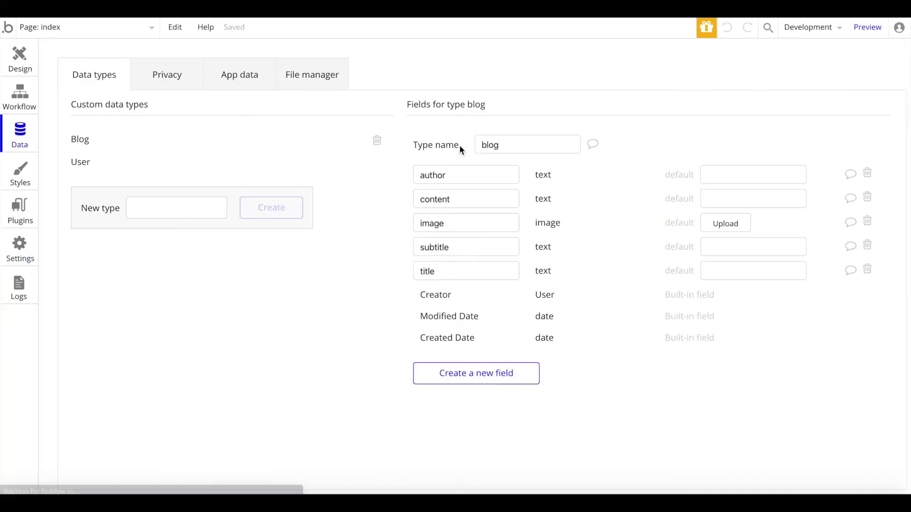
Switch Bubble's App data to the live database and show All blogs
click(261, 93)
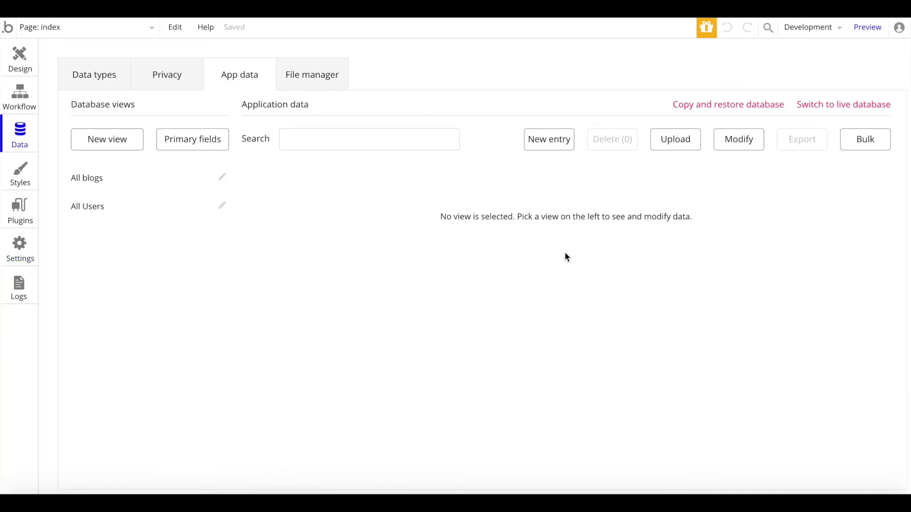
click(116, 182)
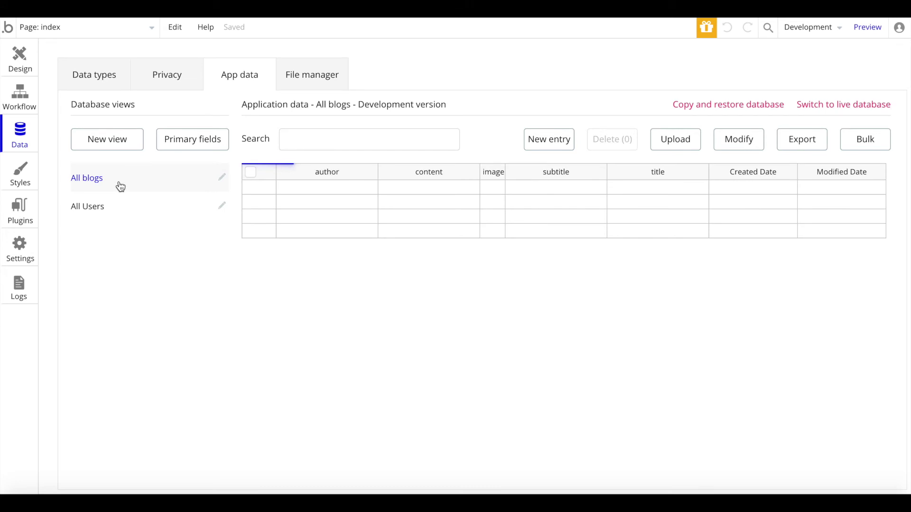
click(549, 137)
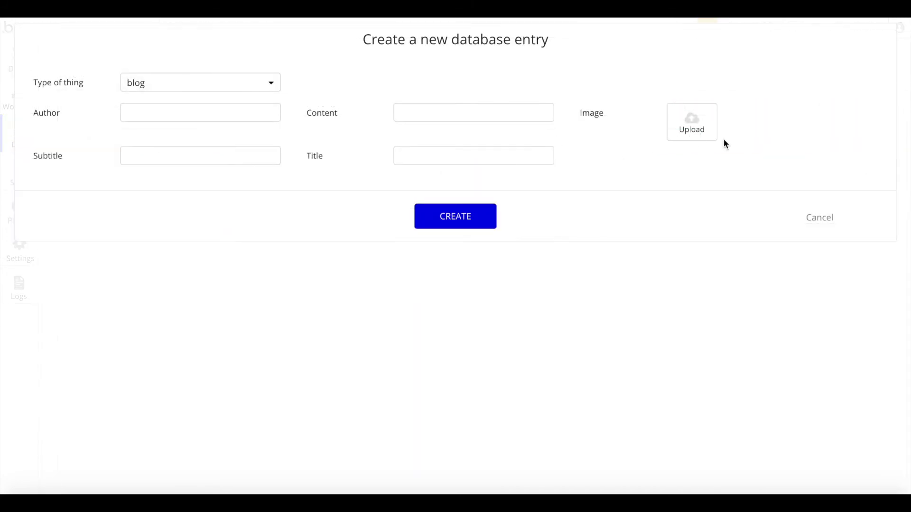
click(814, 221)
click(831, 107)
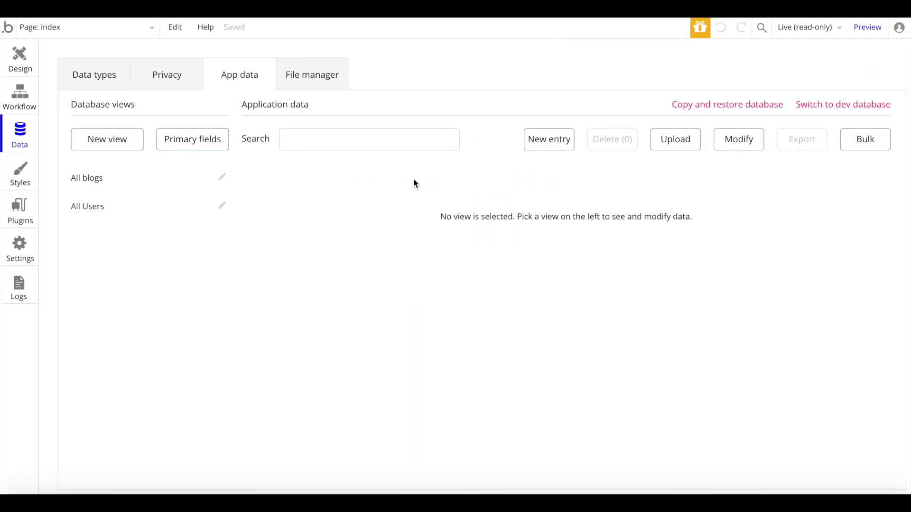
click(148, 190)
Create a 'Third Blog' entry with content 'Welcome to the third blog', the author's name and subtitle 'Great blog'
click(549, 139)
click(419, 153)
text(Third Blog)
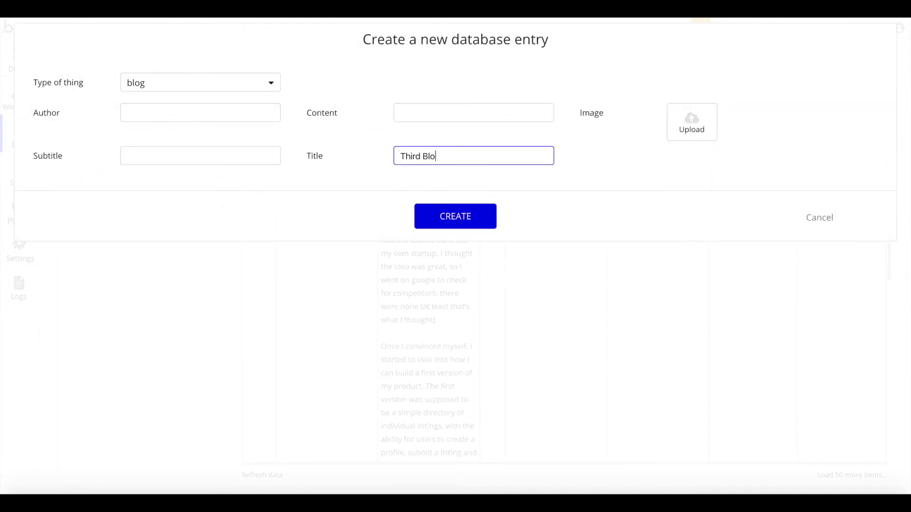
click(426, 104)
text(Welcom)
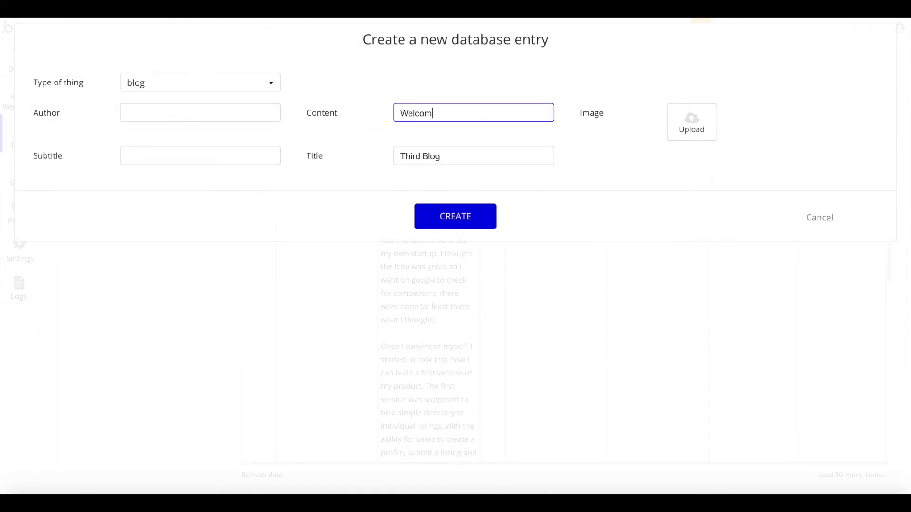
text(e to the third bk)
key(BackSpace)
key(BackSpace)
text(blog)
click(216, 109)
text(Noel)
click(194, 148)
text(Great blog)
click(424, 215)
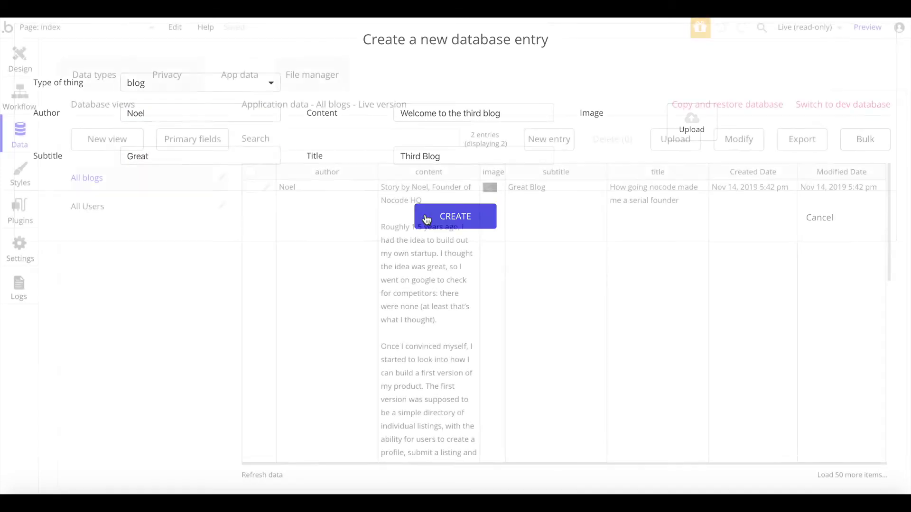
click(459, 179)
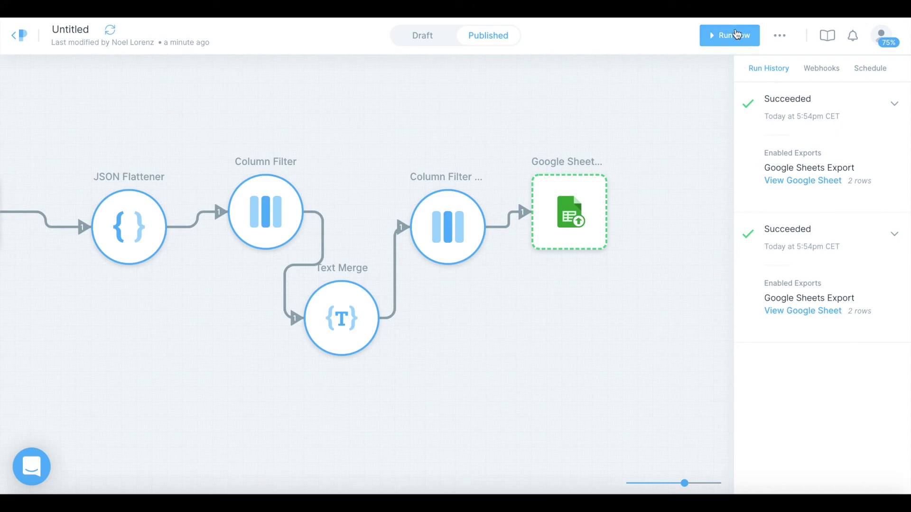
Rerun the flow to export 3 rows, then clear the stray https: from sheet cell F4
click(731, 35)
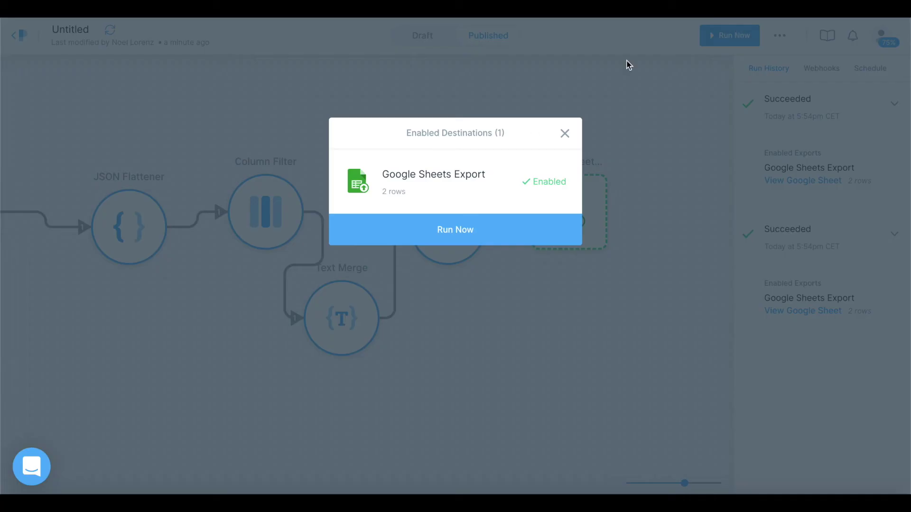
click(462, 246)
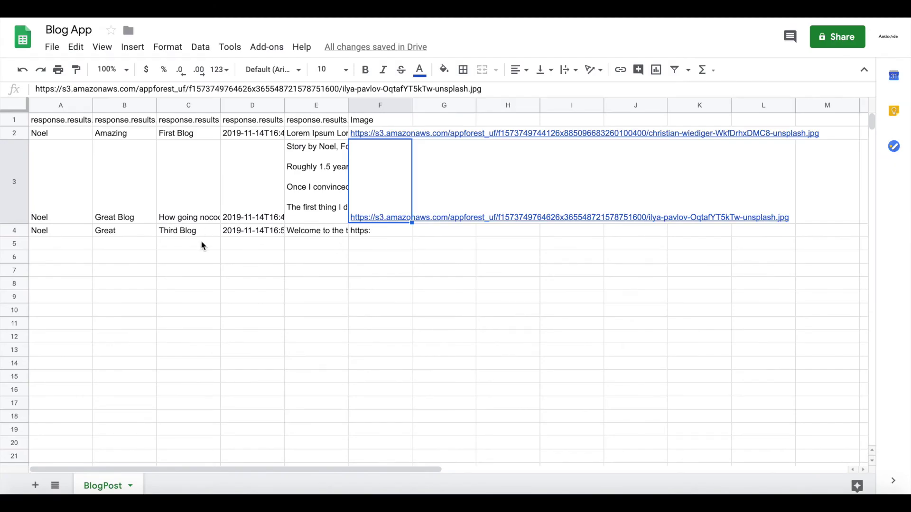
click(201, 243)
drag(52, 231, 370, 231)
click(371, 230)
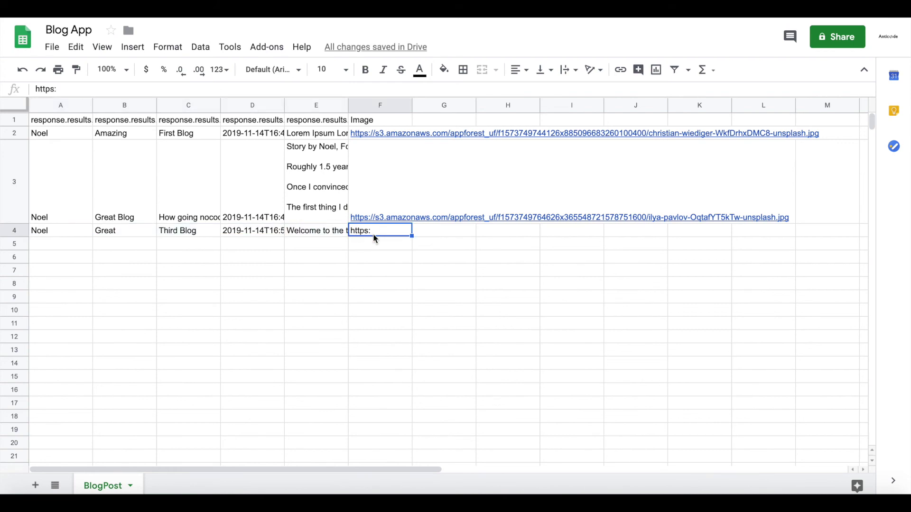
key(Delete)
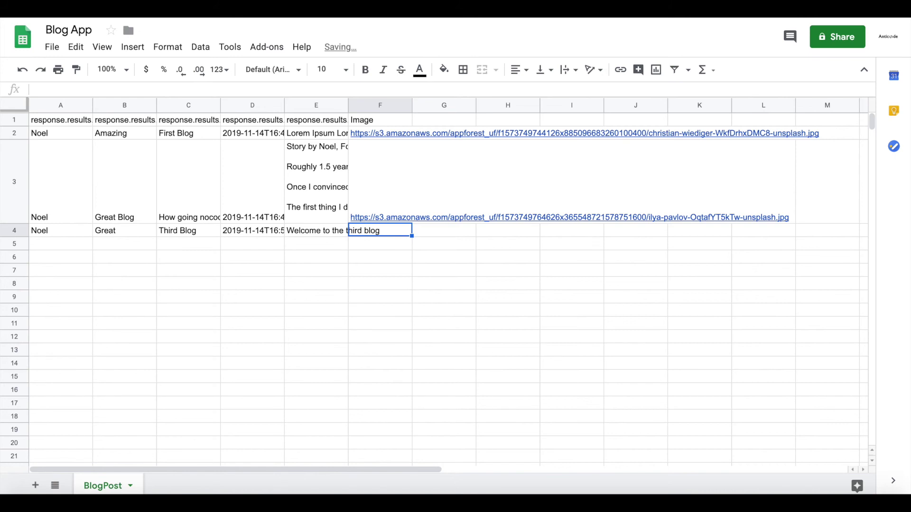
click(332, 270)
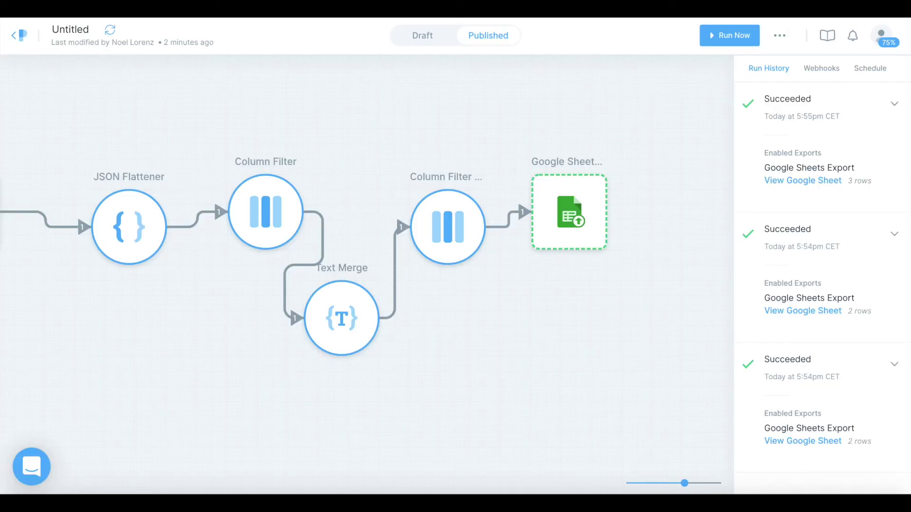
Review a once-per-day schedule rule for the flow, then reload the Blog App sheet in Glide
click(780, 35)
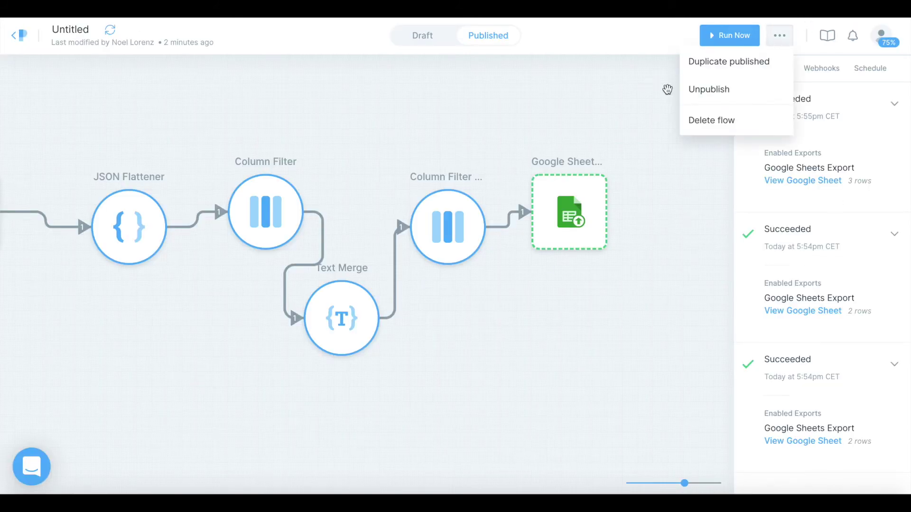
click(824, 73)
click(872, 71)
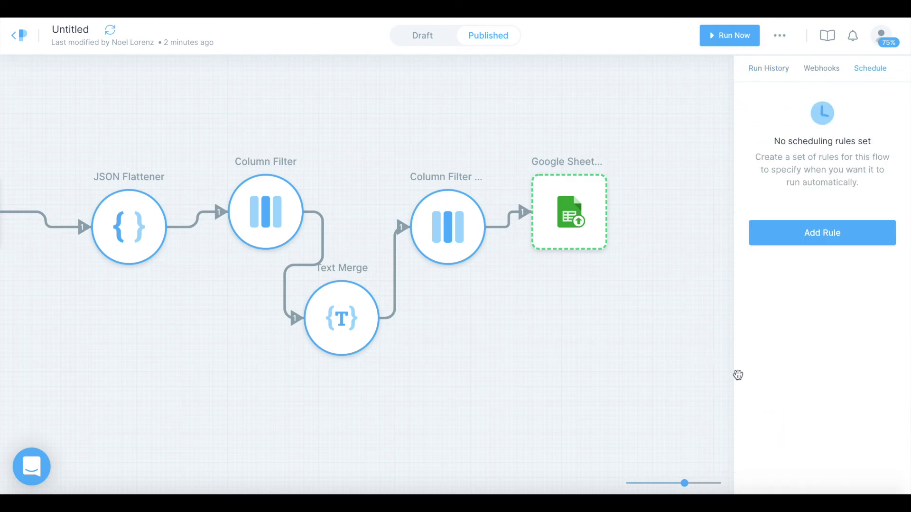
click(800, 238)
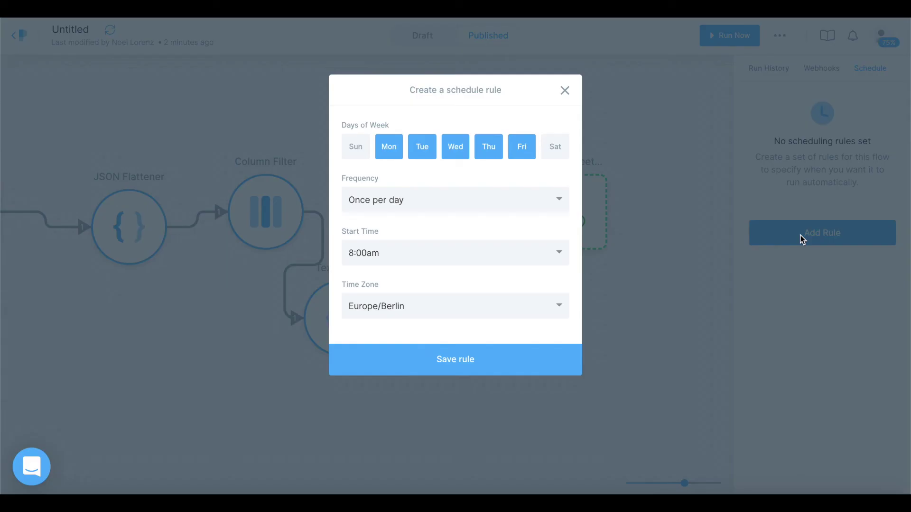
click(392, 202)
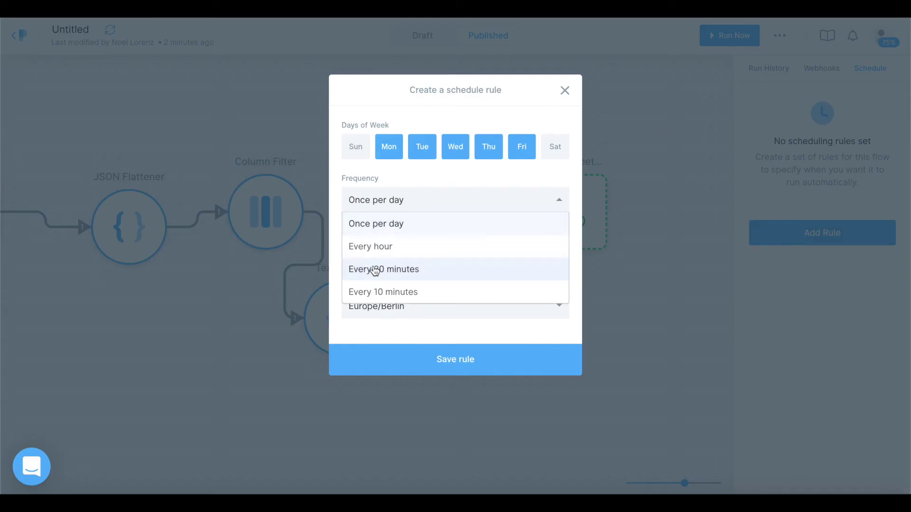
click(415, 180)
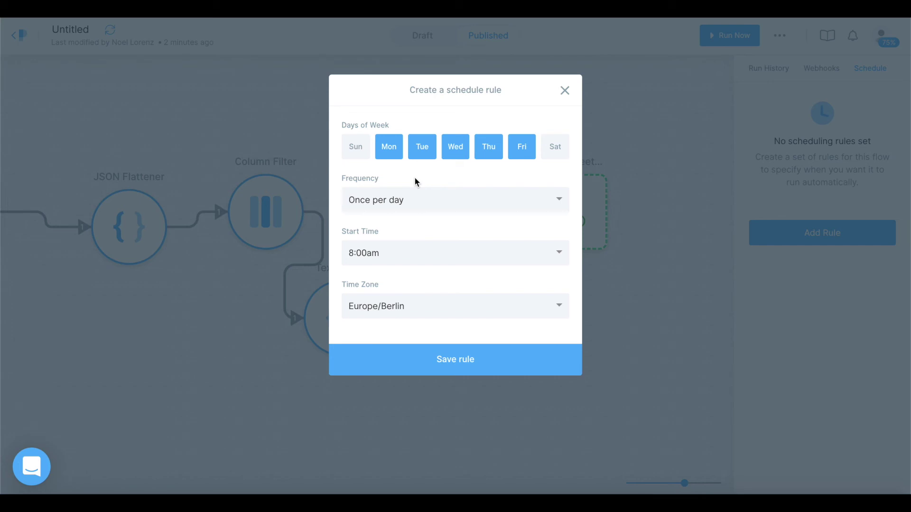
click(429, 20)
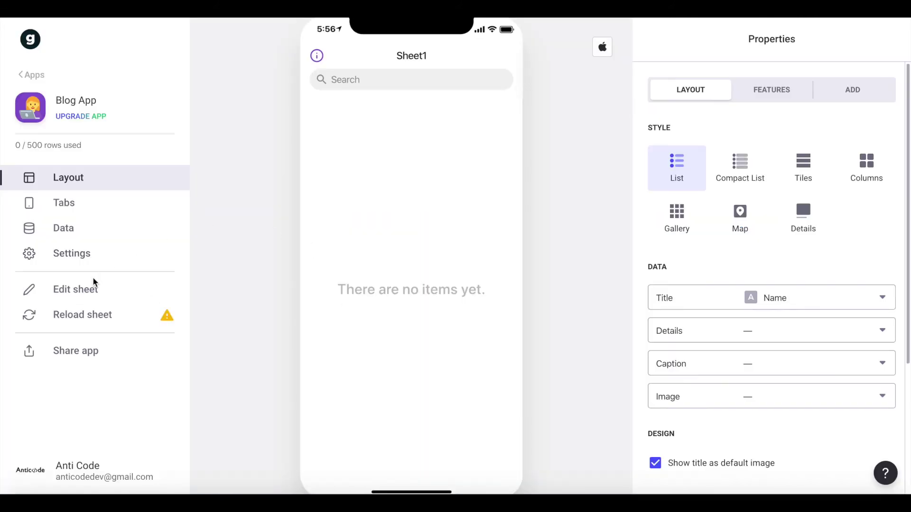
click(77, 315)
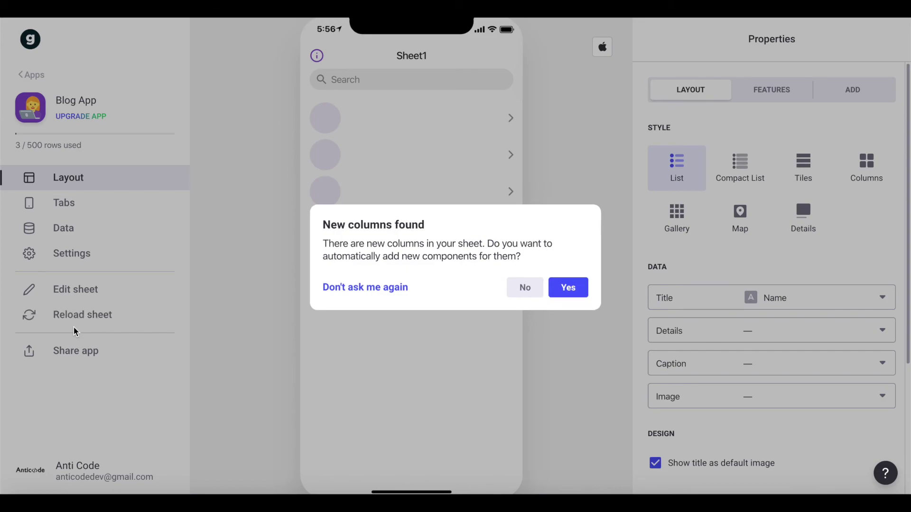
Add the new columns and show Columns-style cards with response.results.title, response.results.subtitle and Image
click(567, 288)
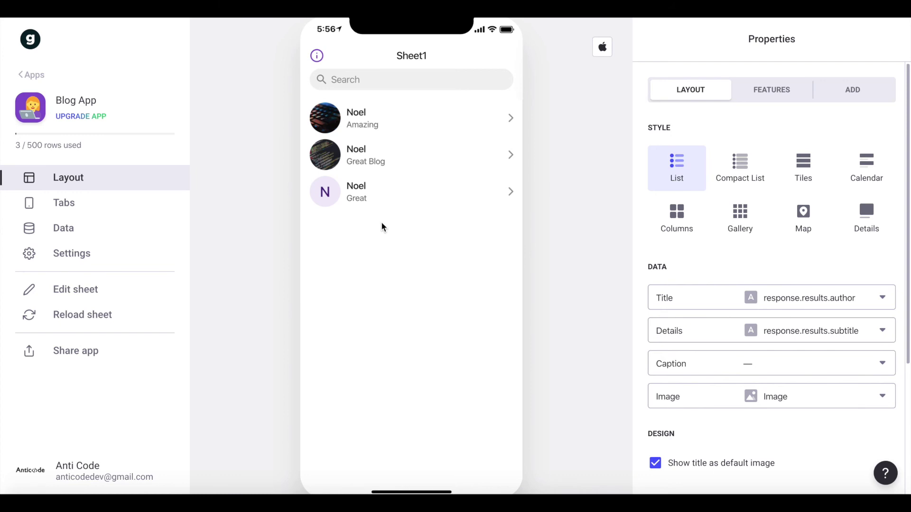
click(673, 211)
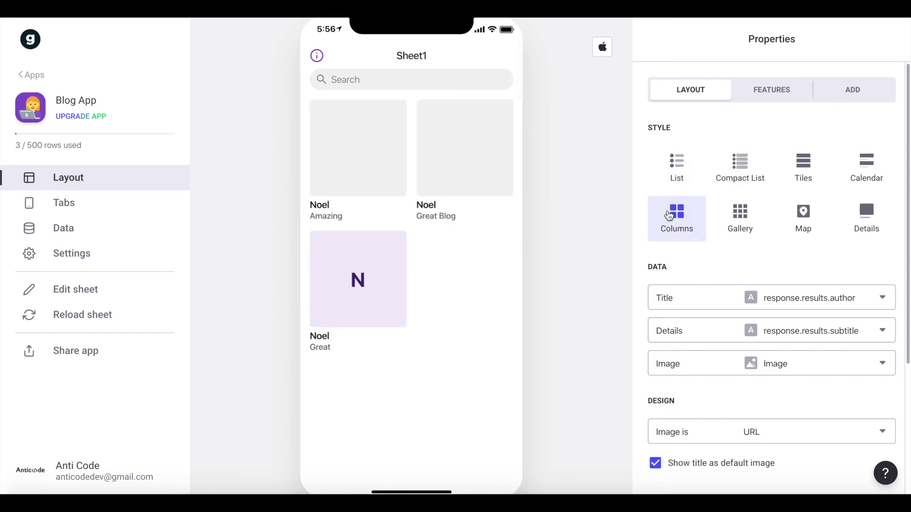
scroll(740, 237, down, 2)
scroll(712, 119, up, 2)
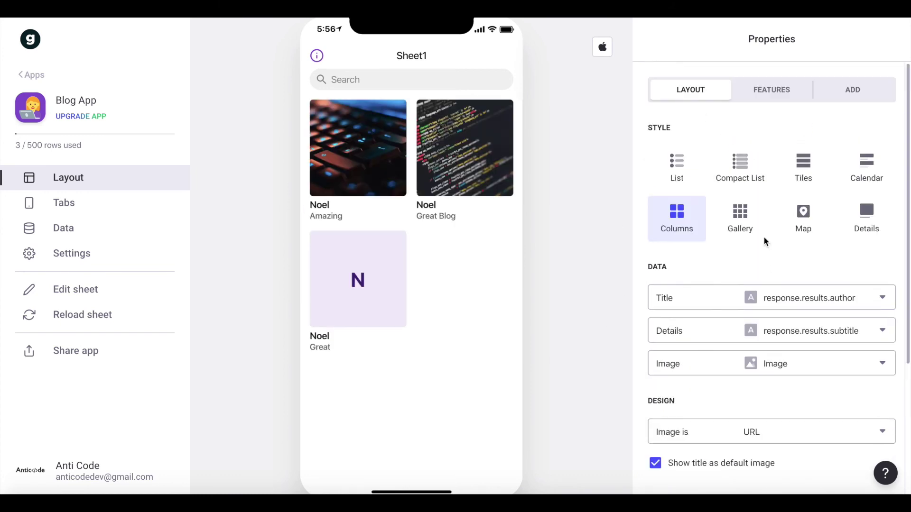
click(711, 295)
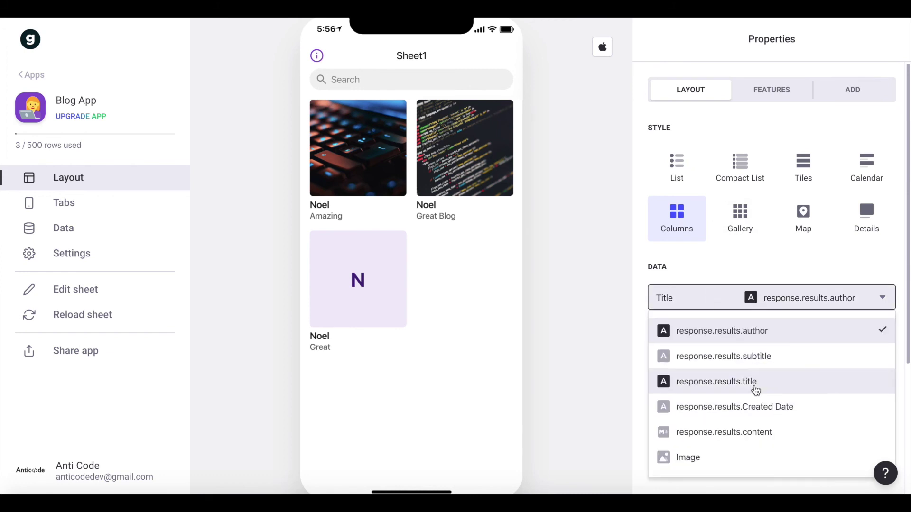
click(756, 384)
click(705, 304)
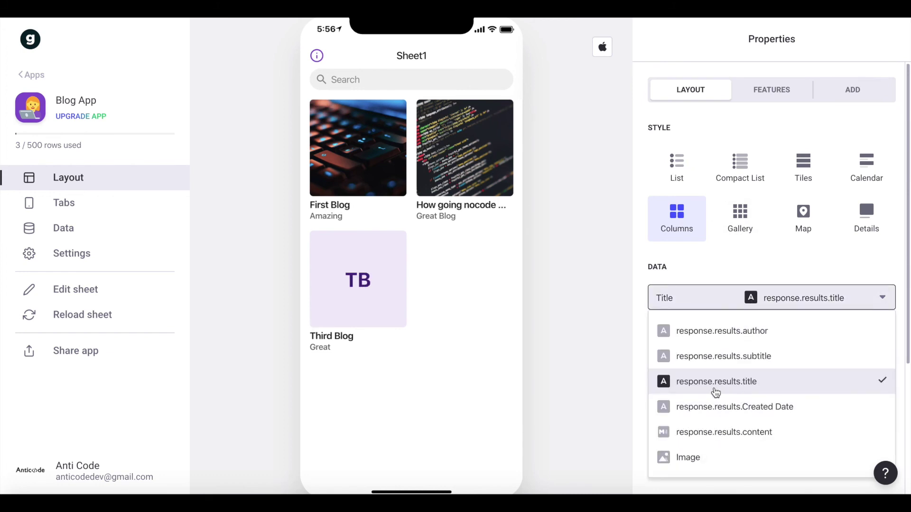
click(720, 389)
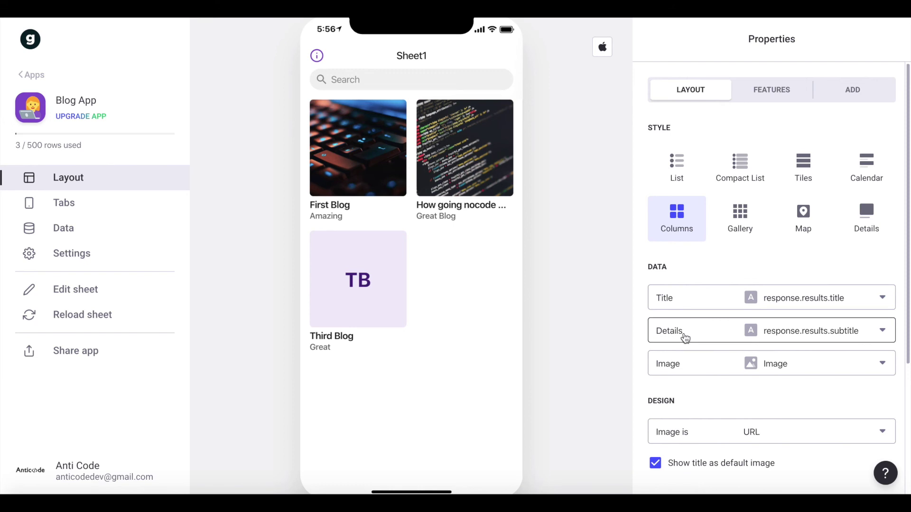
click(684, 338)
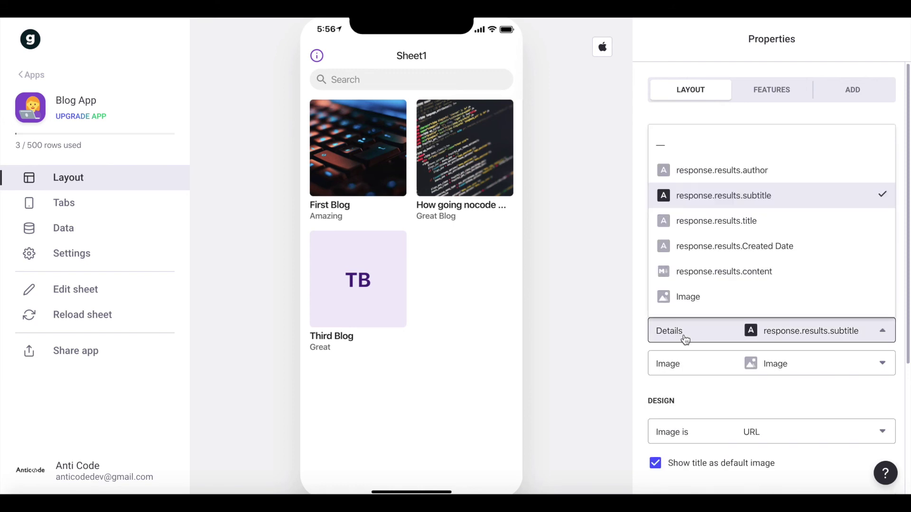
click(741, 201)
click(773, 368)
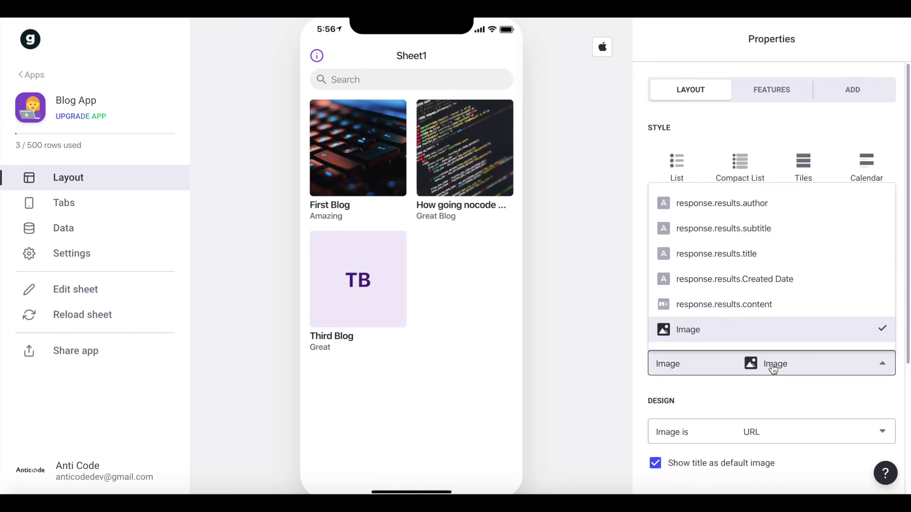
click(739, 336)
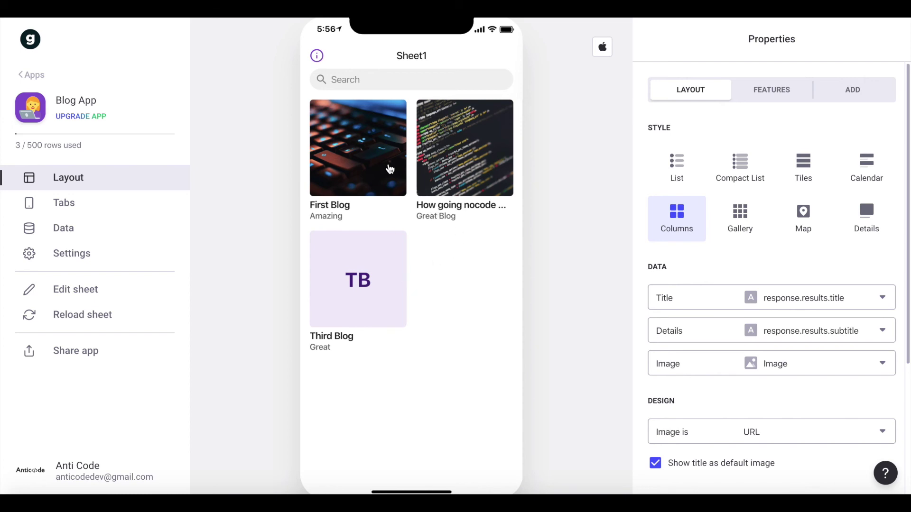
On the First Blog detail page, set the title header to post title, subtitle and Image
click(382, 126)
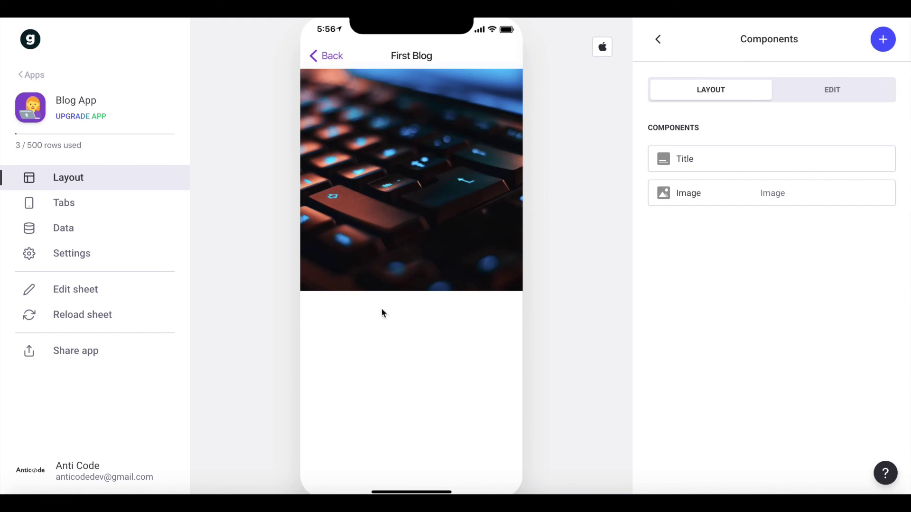
click(716, 158)
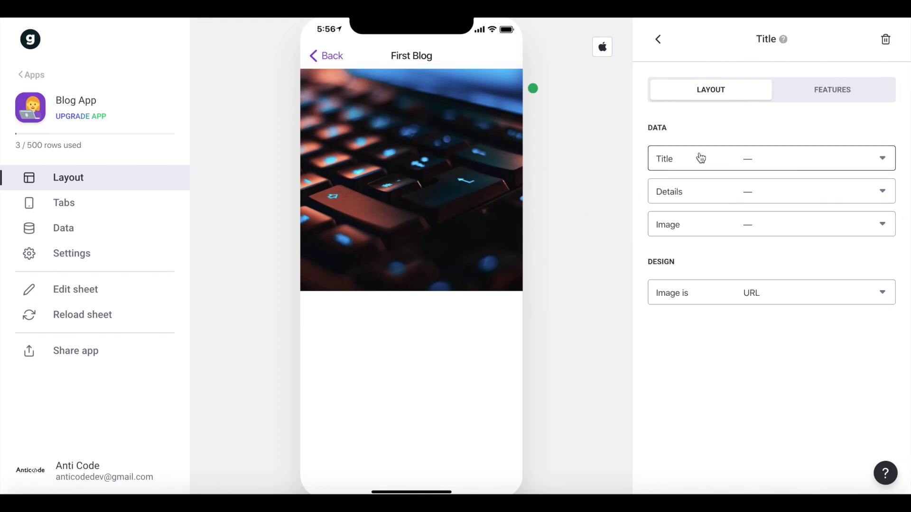
click(783, 171)
click(769, 289)
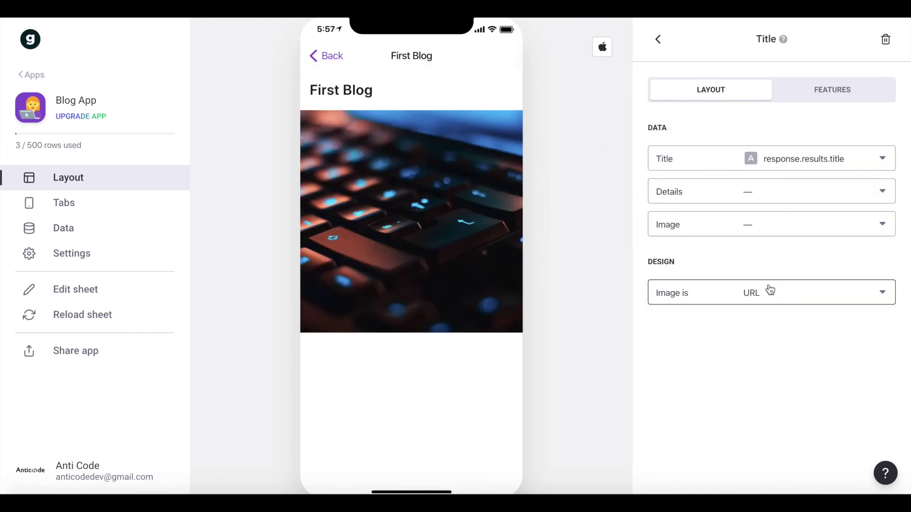
click(759, 193)
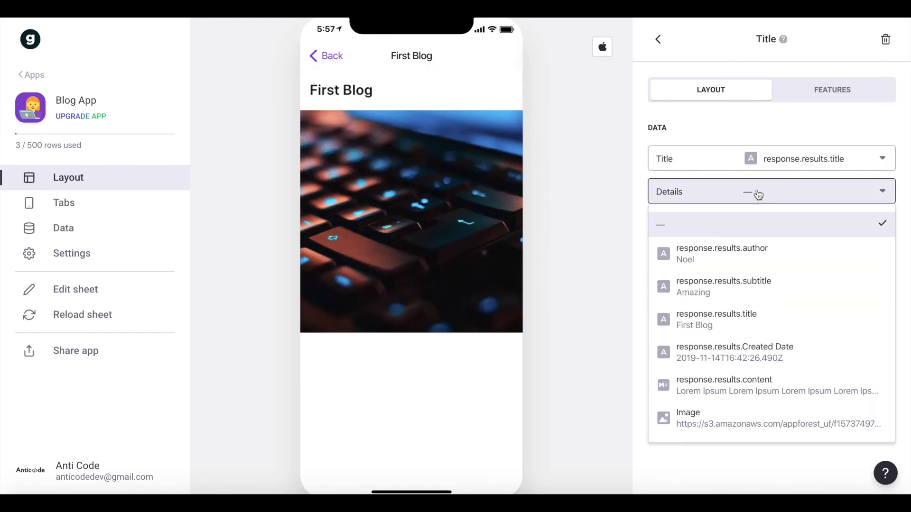
click(769, 291)
click(762, 227)
click(728, 434)
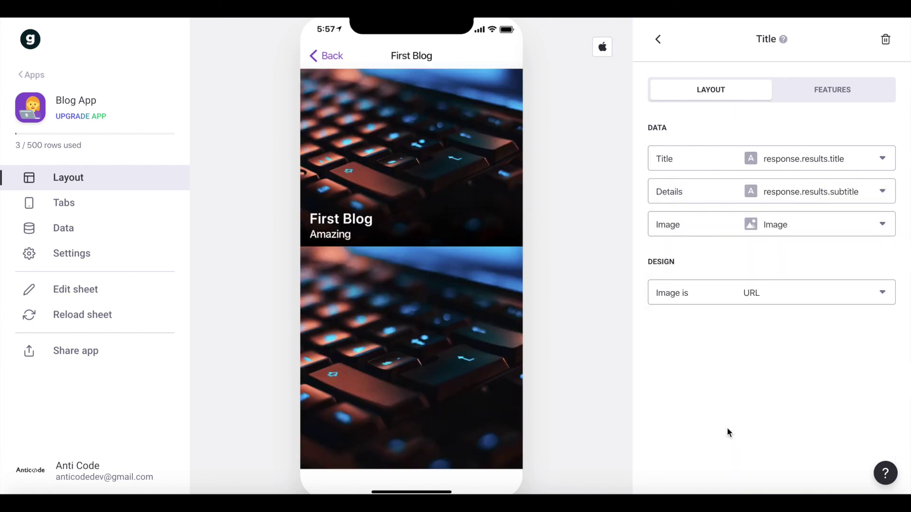
Remove the duplicate Image component and add an author text field labelled 'Author'
click(660, 44)
click(884, 195)
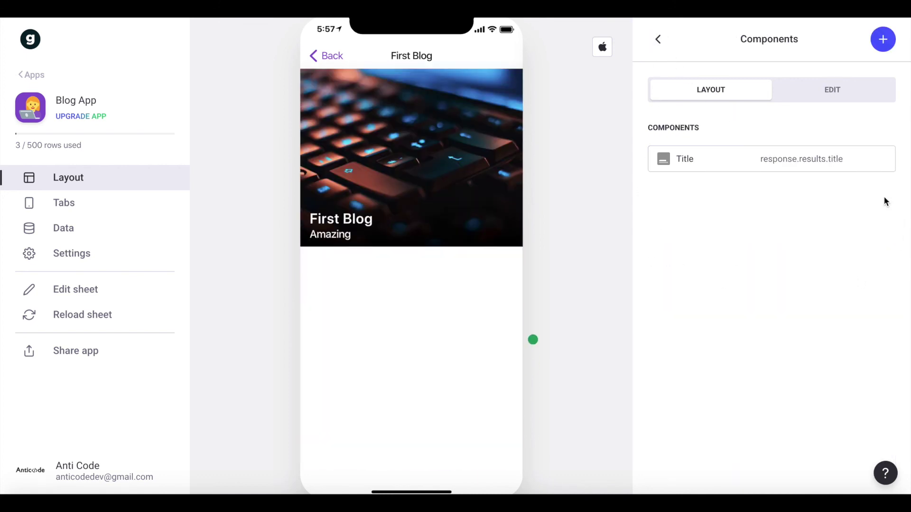
click(883, 39)
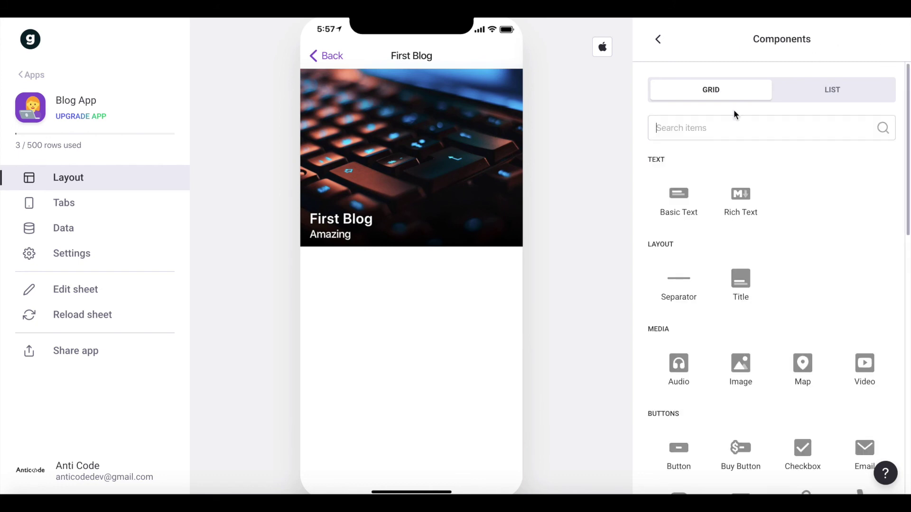
click(679, 199)
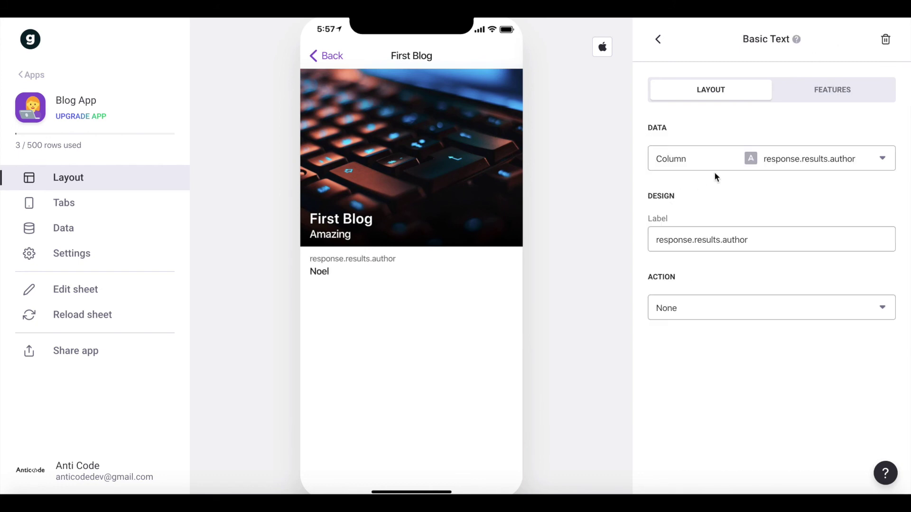
triple_click(723, 230)
text(Author)
click(658, 39)
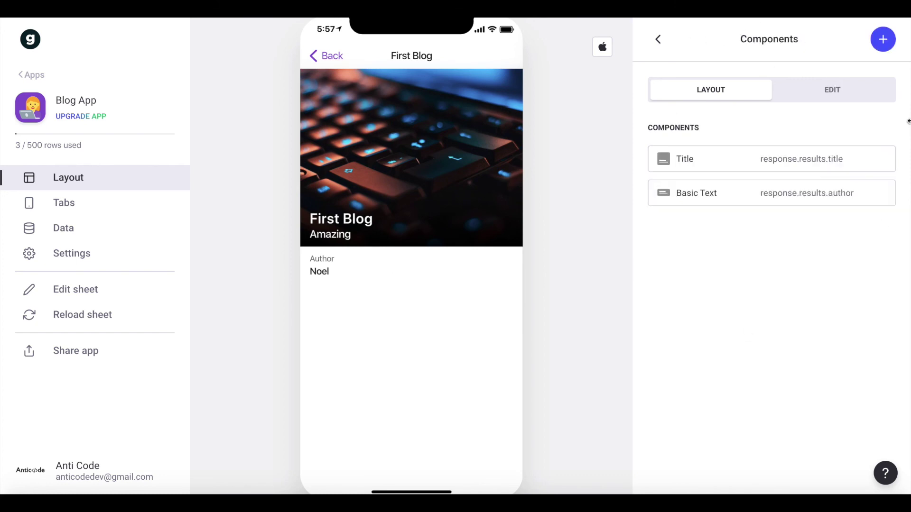
Add a Rich Text component showing response.results.content as the article
click(882, 38)
click(750, 206)
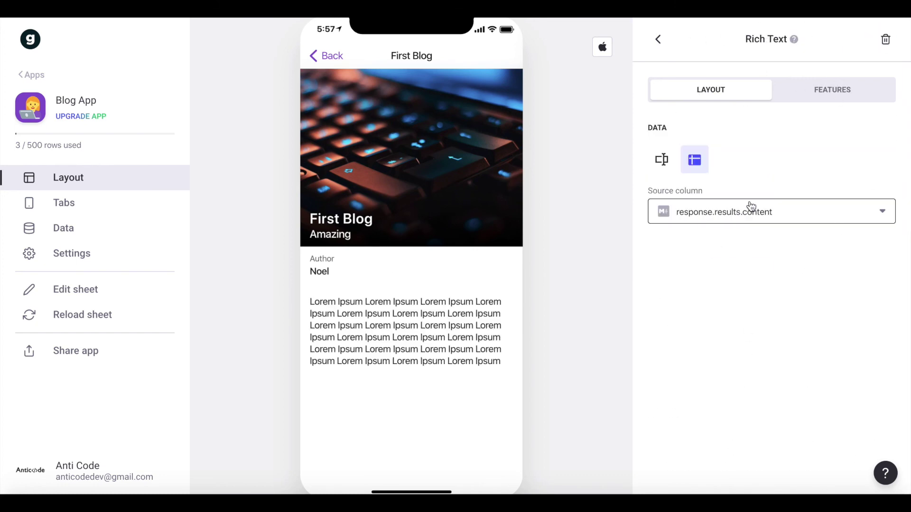
click(716, 209)
click(768, 346)
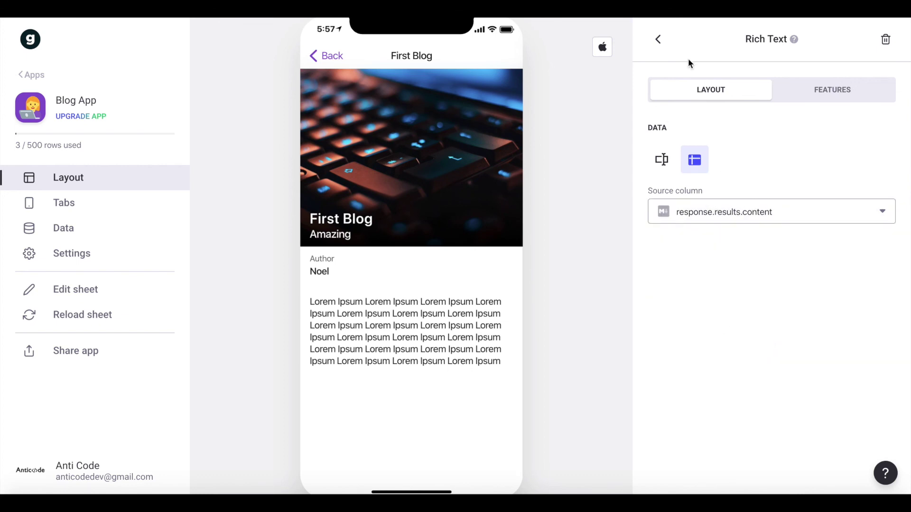
click(658, 40)
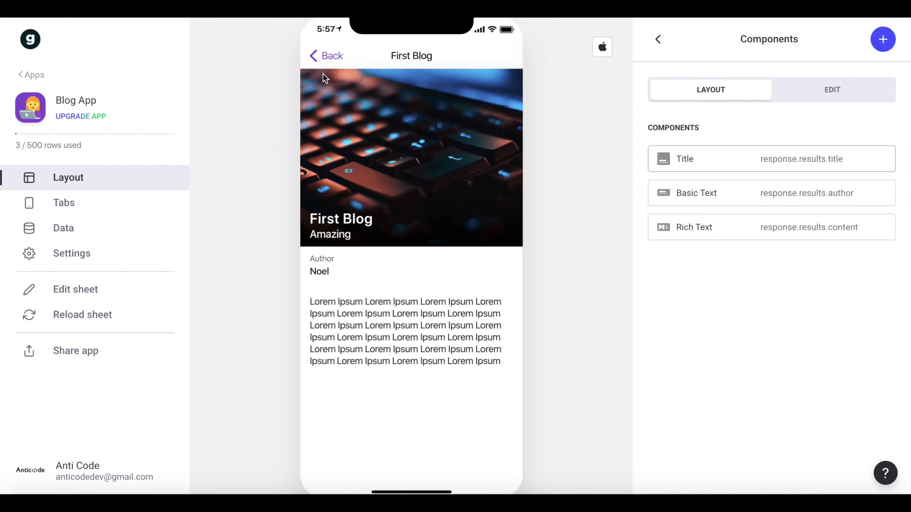
Check the nocode founder post's detail page, then return to the blog list
click(328, 56)
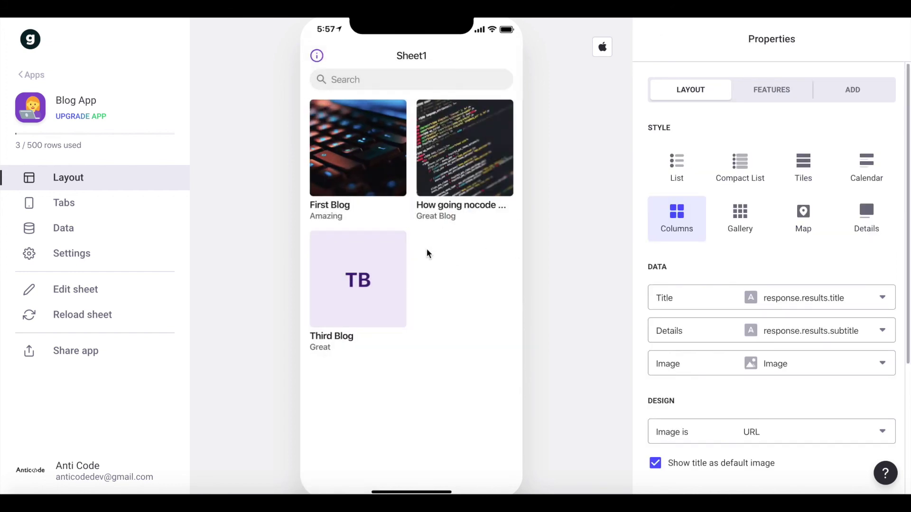
click(448, 190)
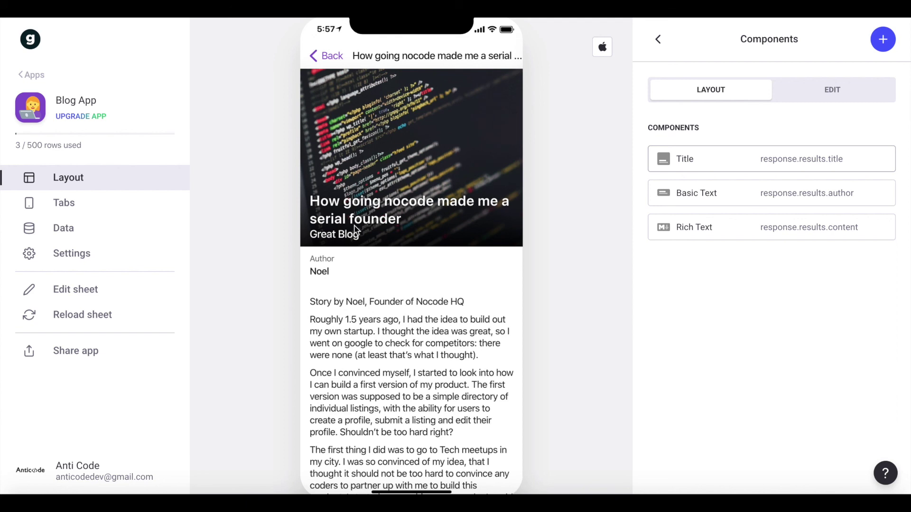
scroll(325, 269, down, 1)
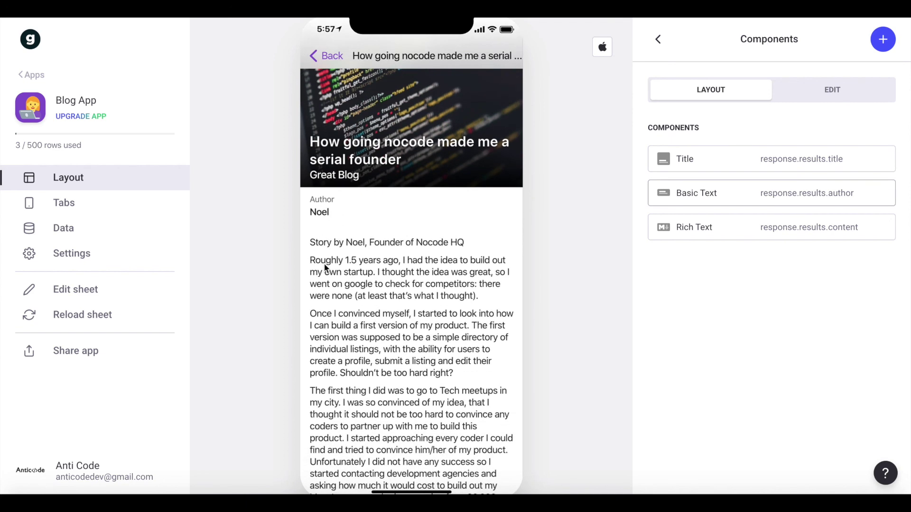
scroll(413, 367, down, 1)
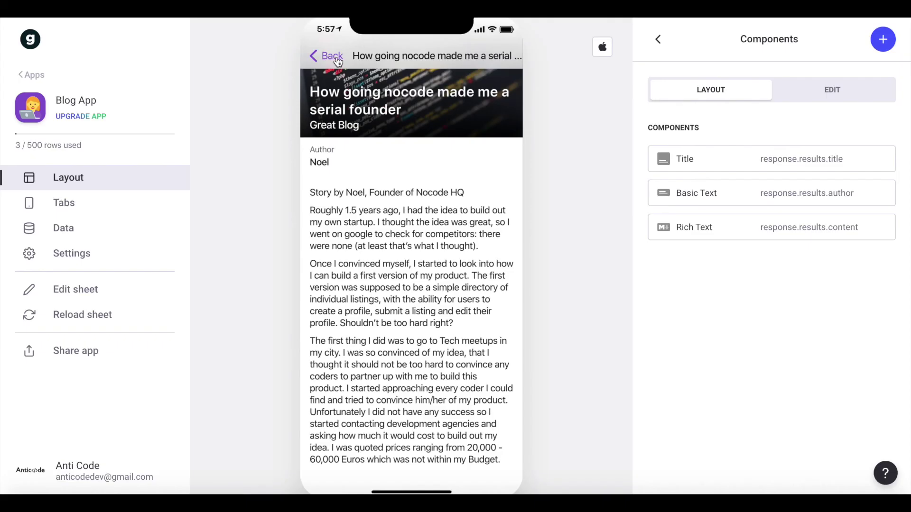
click(332, 56)
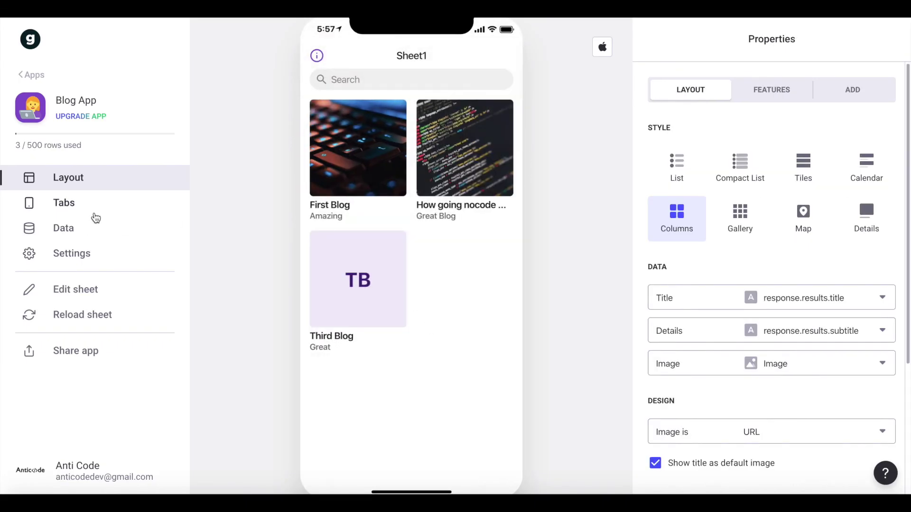
Give the Sheet1 tab the Book icon and rename it 'Blog Post'
click(103, 203)
click(666, 113)
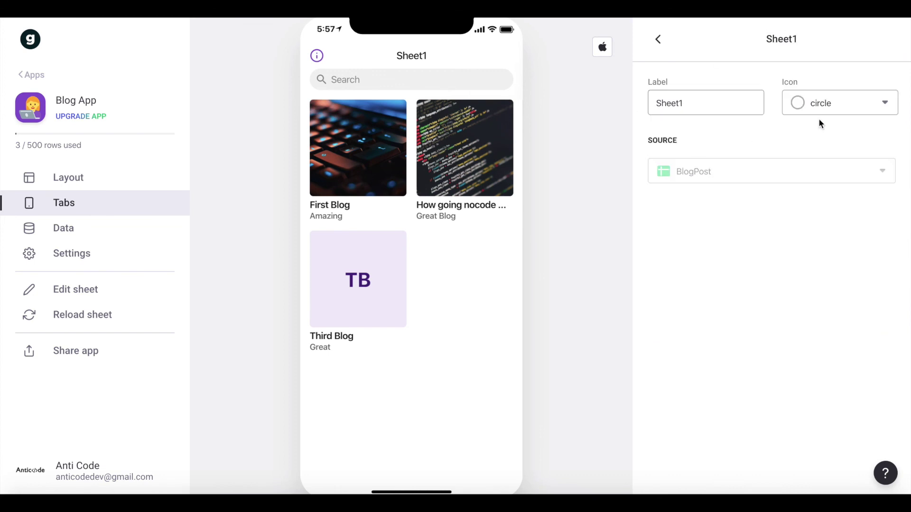
click(833, 114)
text(blog)
key(ctrl+a)
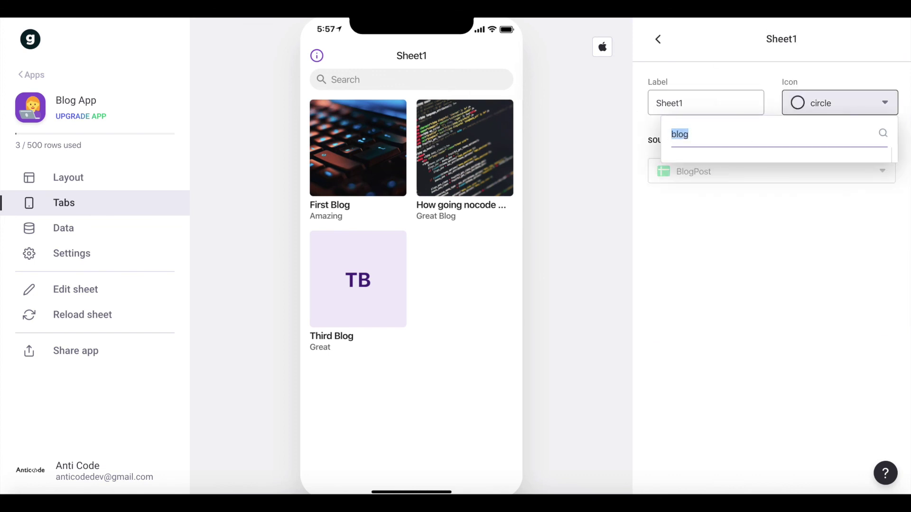
text(sto)
key(BackSpace)
key(BackSpace)
key(BackSpace)
text(book)
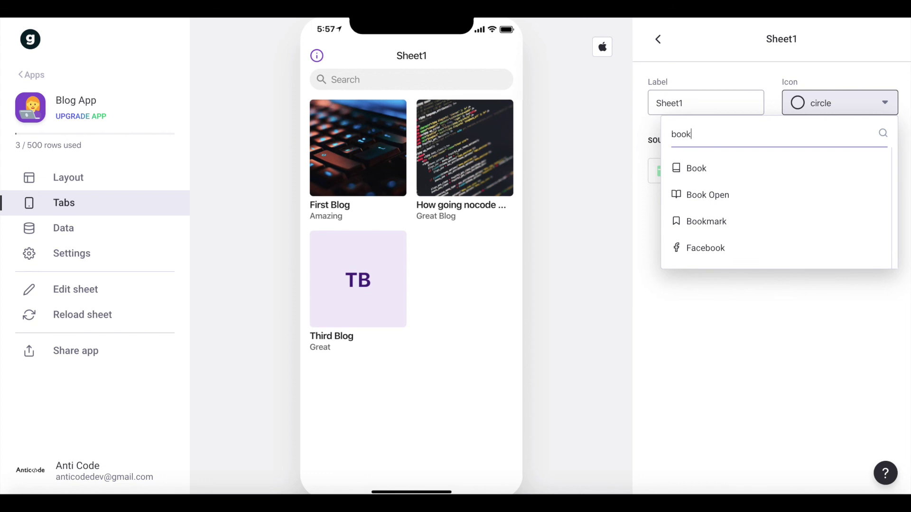
click(764, 179)
double_click(668, 99)
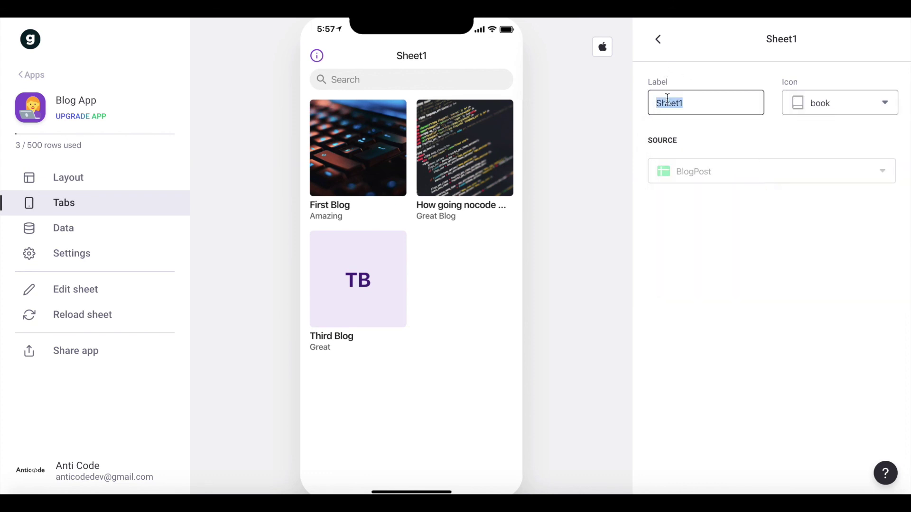
text(Blog Pos)
key(BackSpace)
key(BackSpace)
text(ost)
Set the app's accent colour to red in Design settings
click(90, 256)
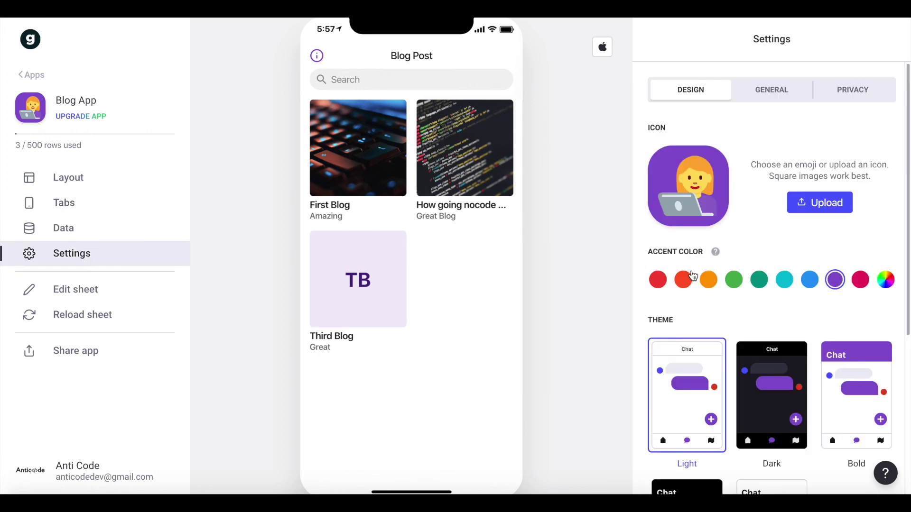
click(681, 280)
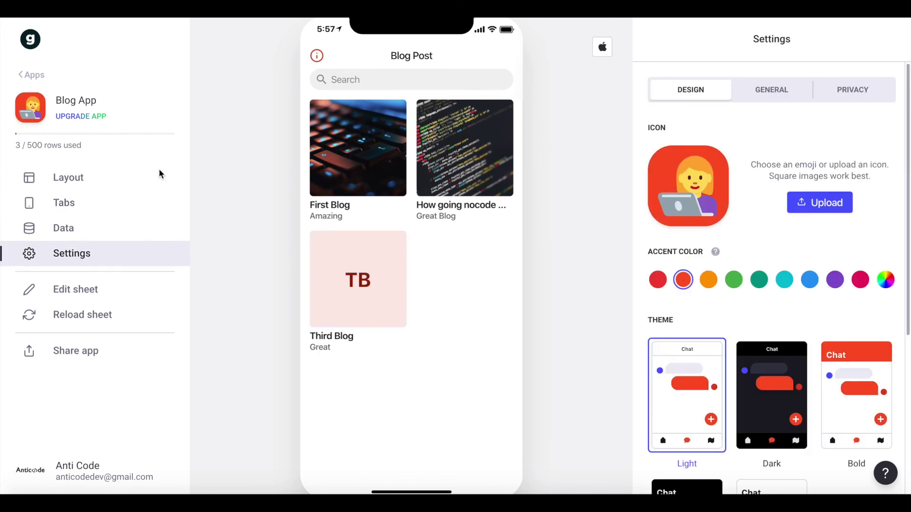
click(91, 199)
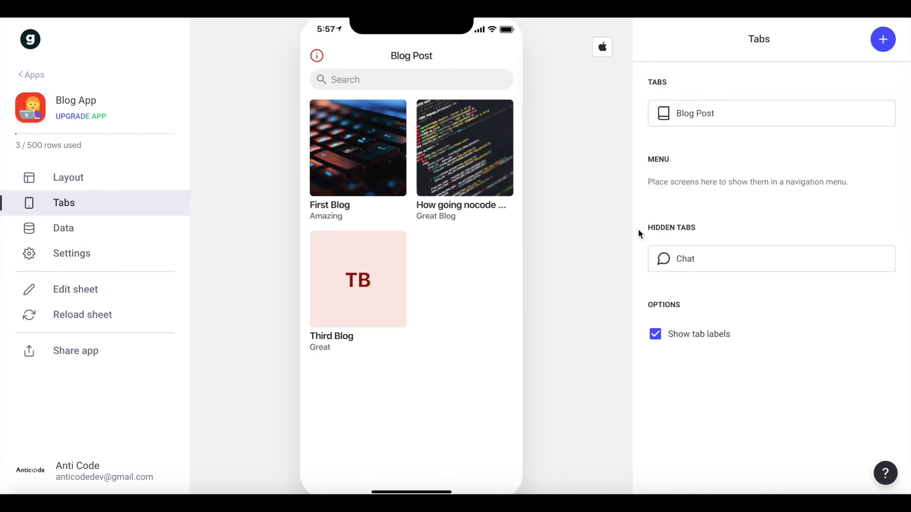